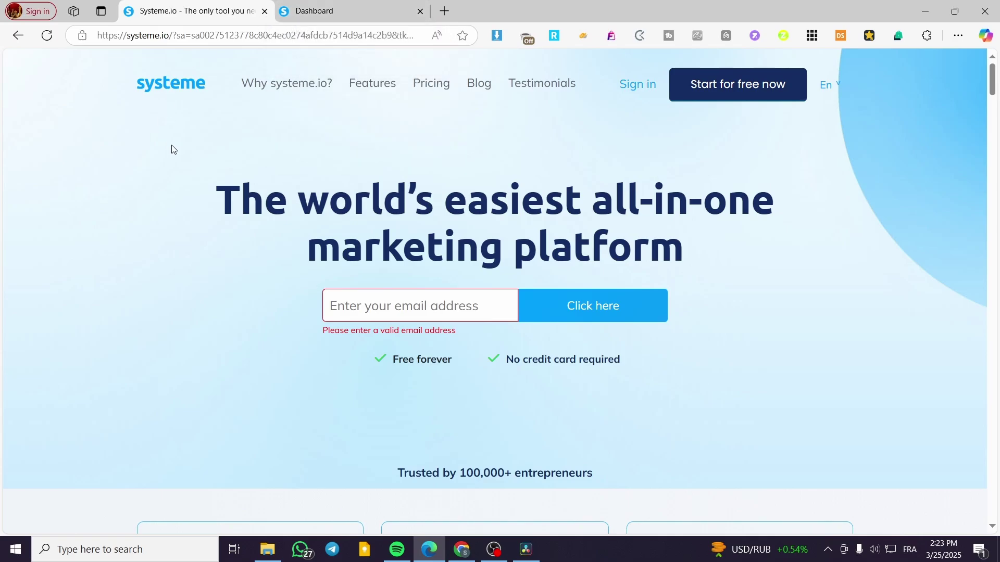
Switch to the signed-in Systeme.io dashboard and open the list of sales funnels.
click(362, 8)
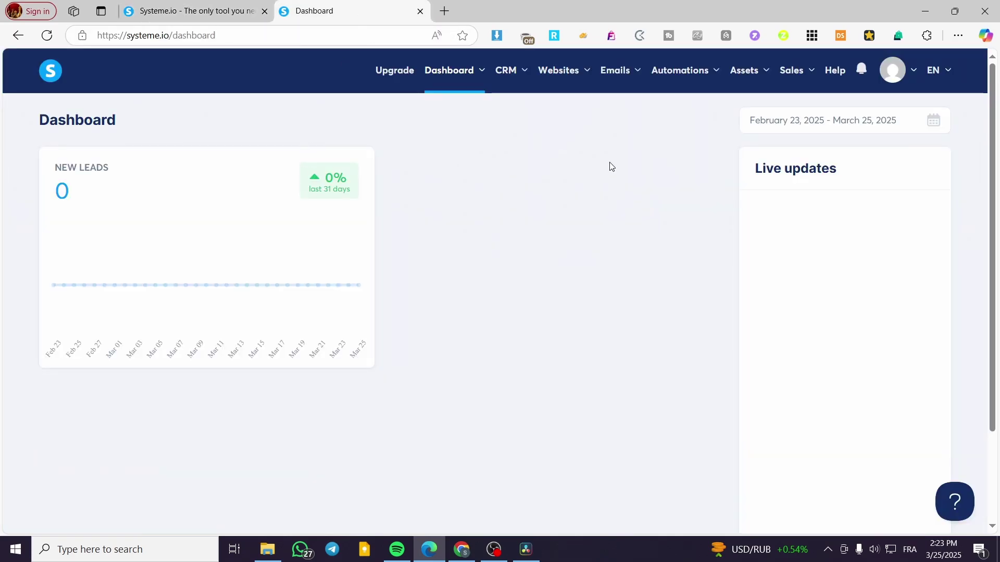
mouse_move(582, 71)
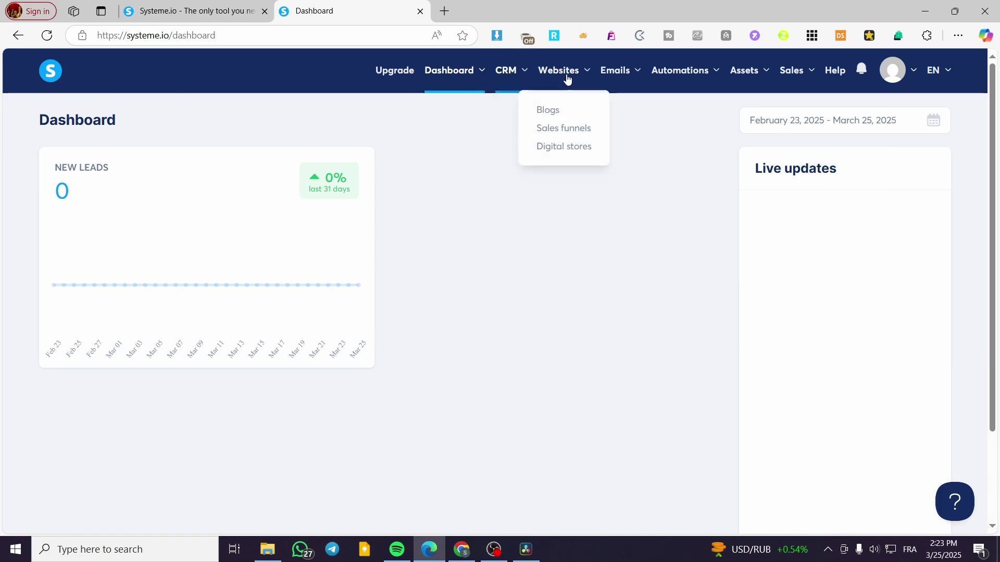
click(563, 130)
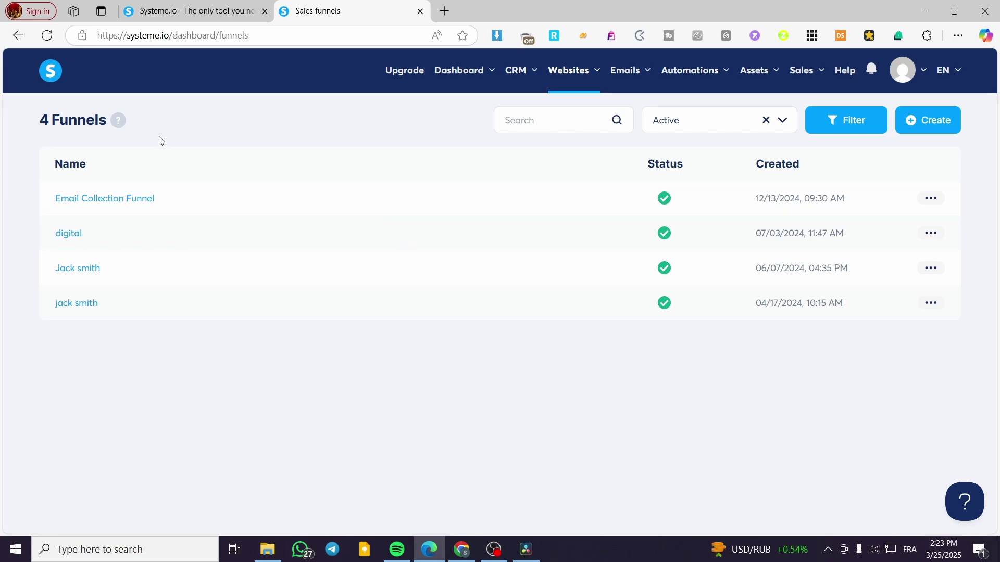
click(940, 119)
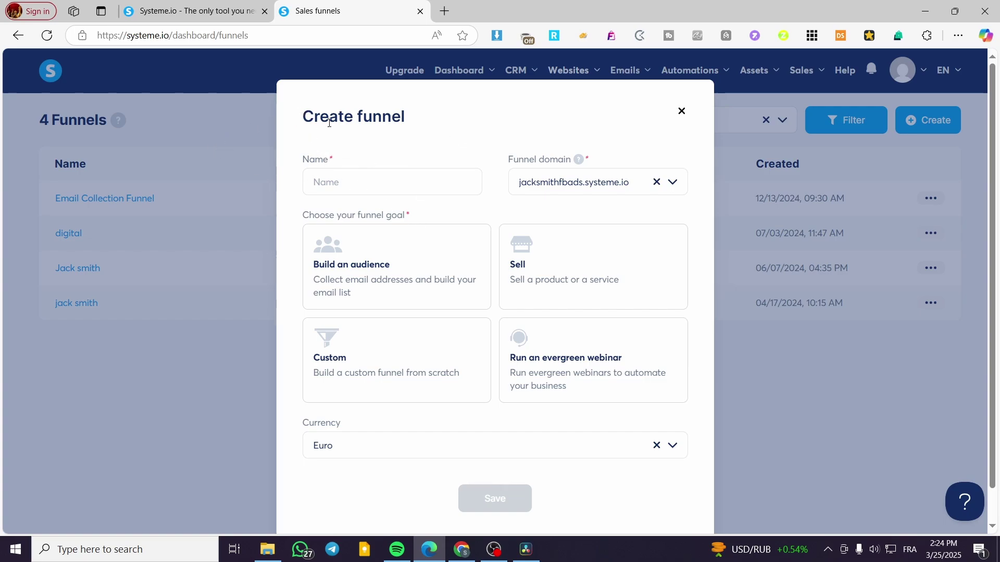
click(341, 186)
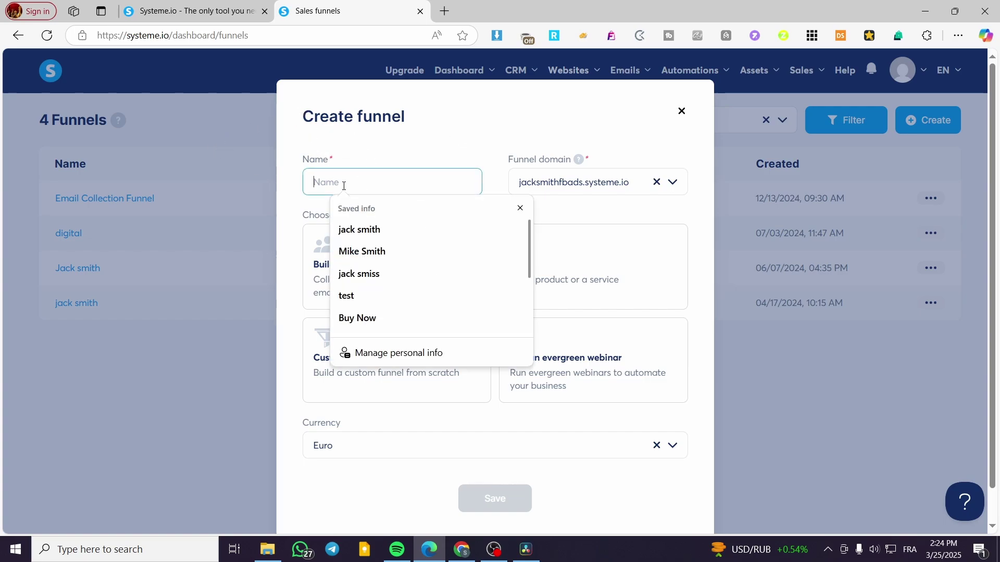
click(522, 209)
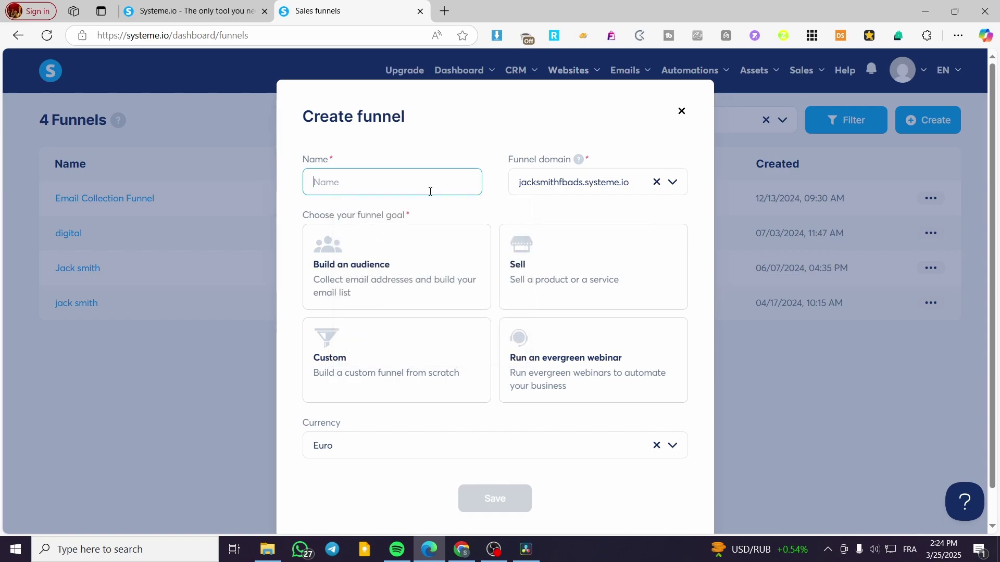
text(Quiz)
click(683, 181)
click(679, 183)
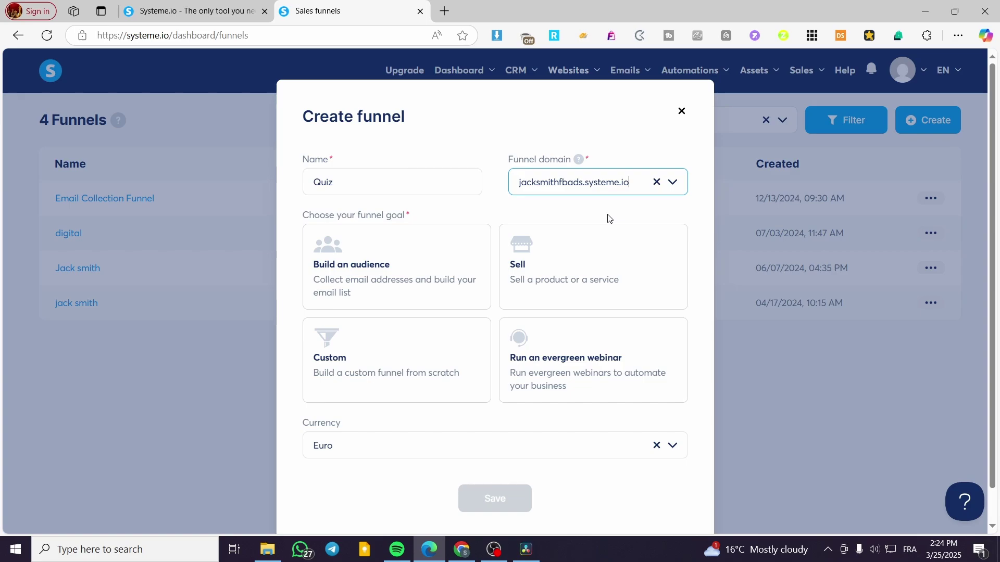
click(557, 281)
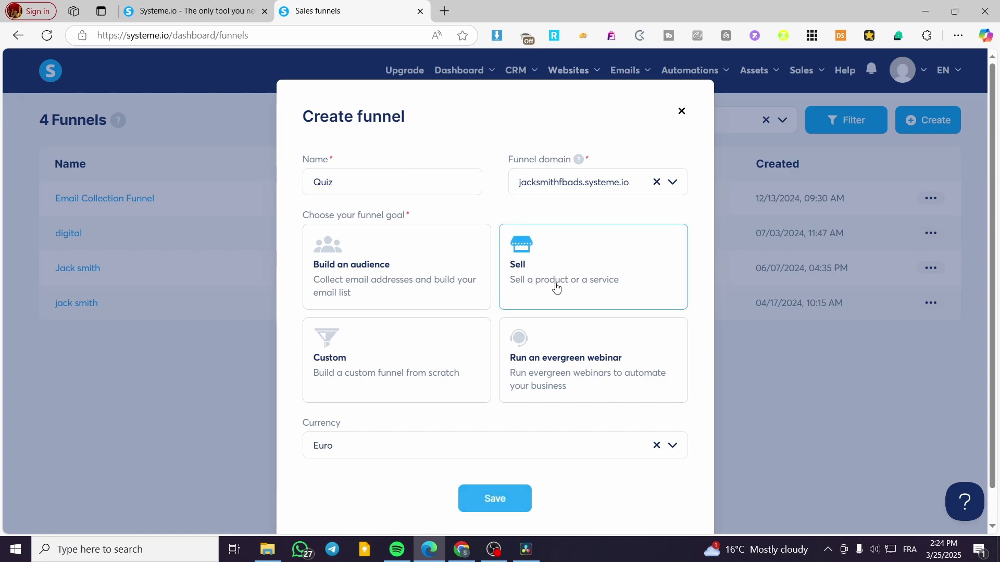
click(400, 293)
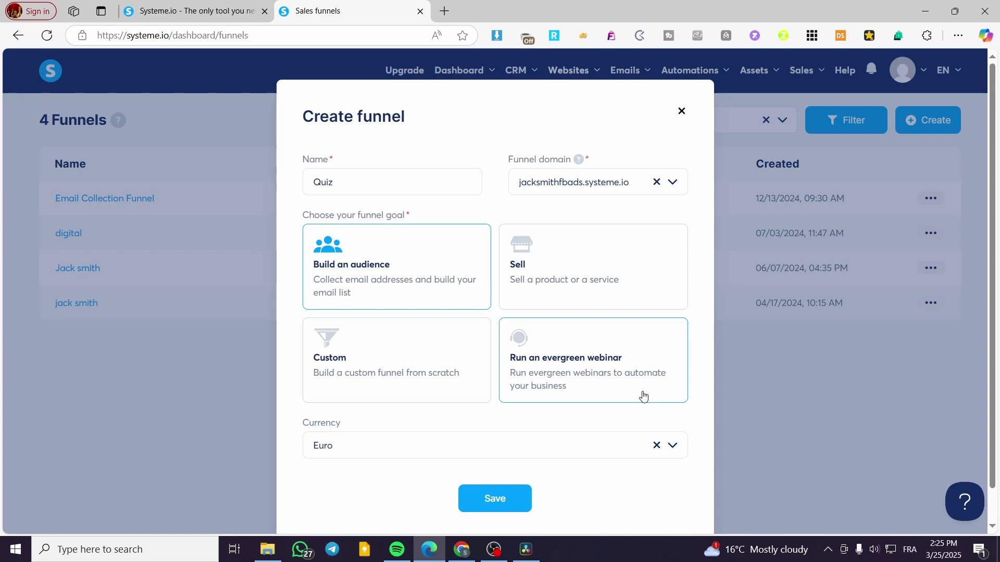
click(543, 446)
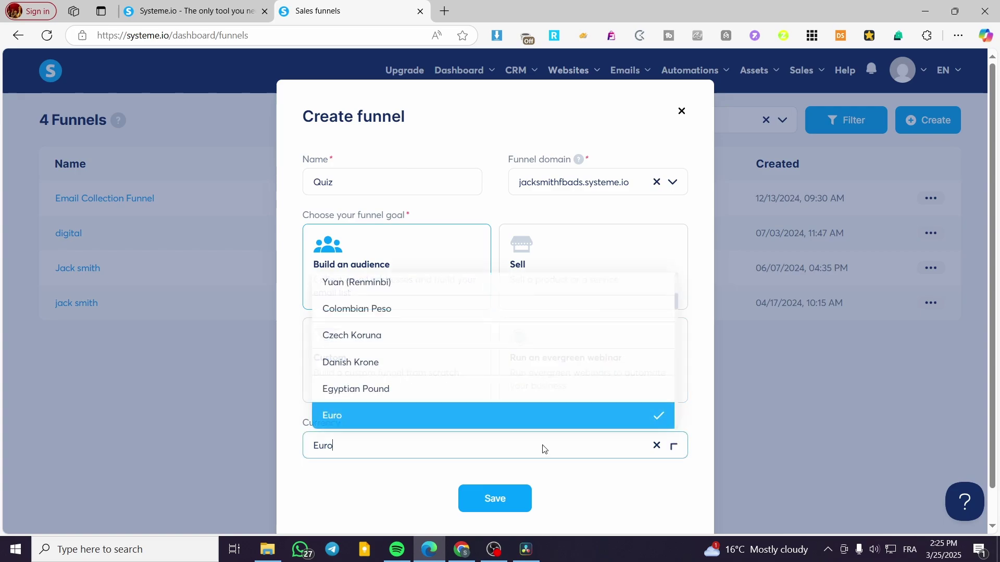
click(543, 445)
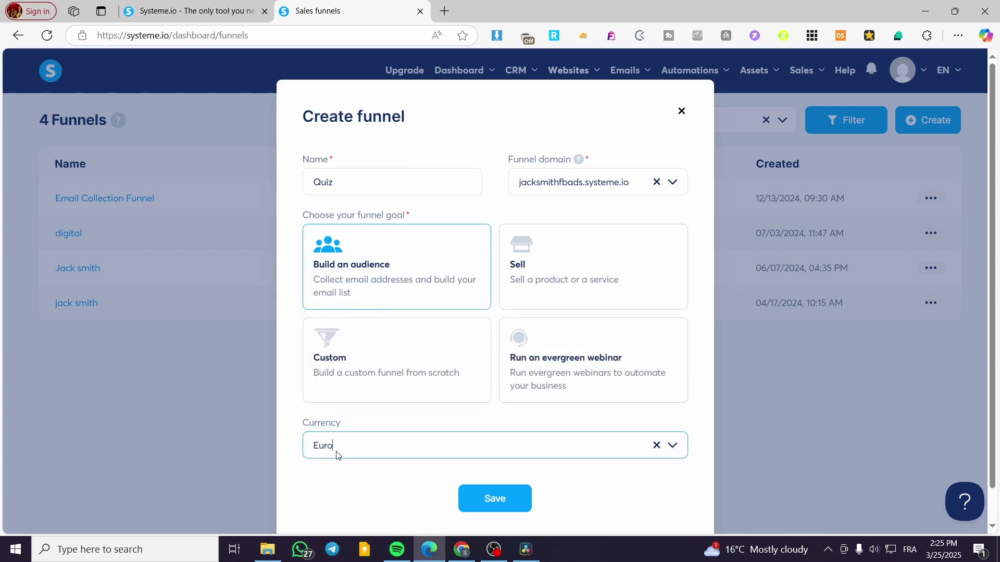
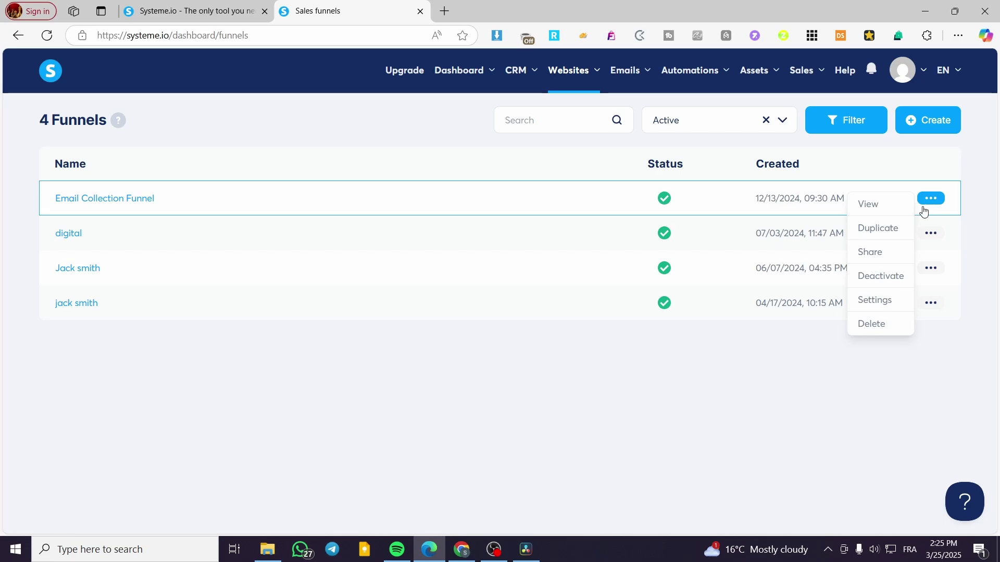
Delete the Email Collection Funnel from the funnels list and confirm its removal.
click(874, 325)
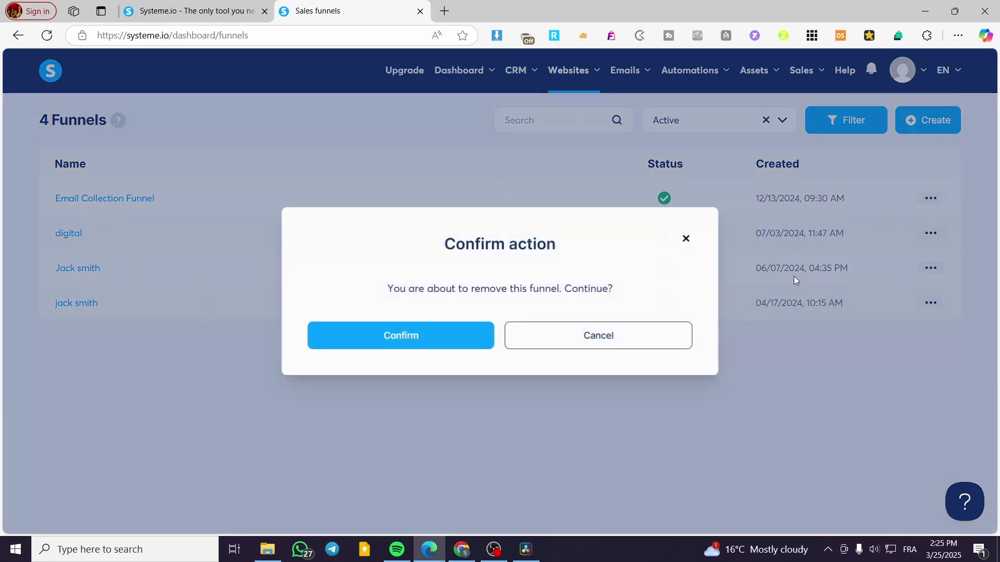
click(428, 327)
Create a new funnel named "quiz" with the goal Build an audience, keeping the default domain and Euro currency.
click(932, 130)
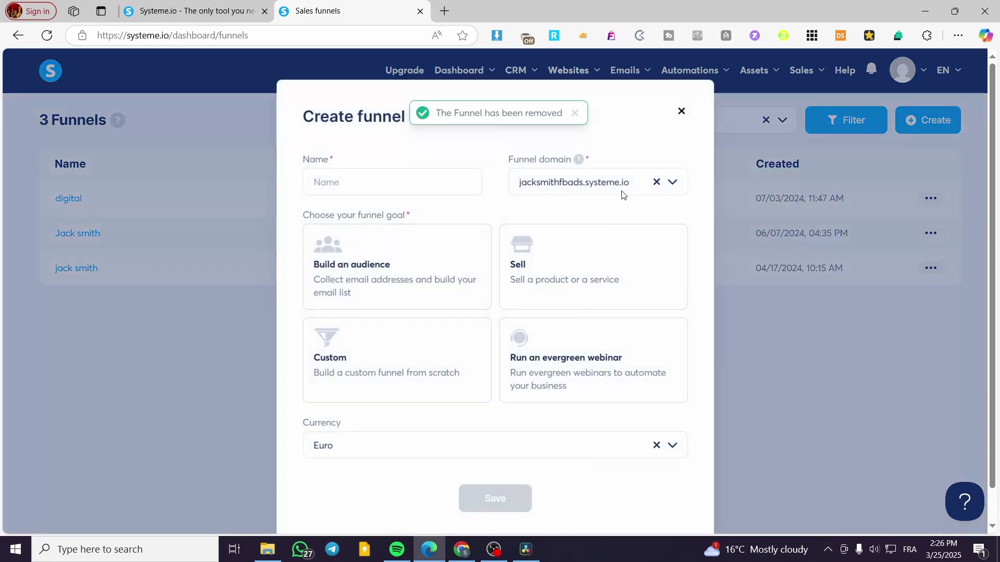
click(398, 179)
text(quiz)
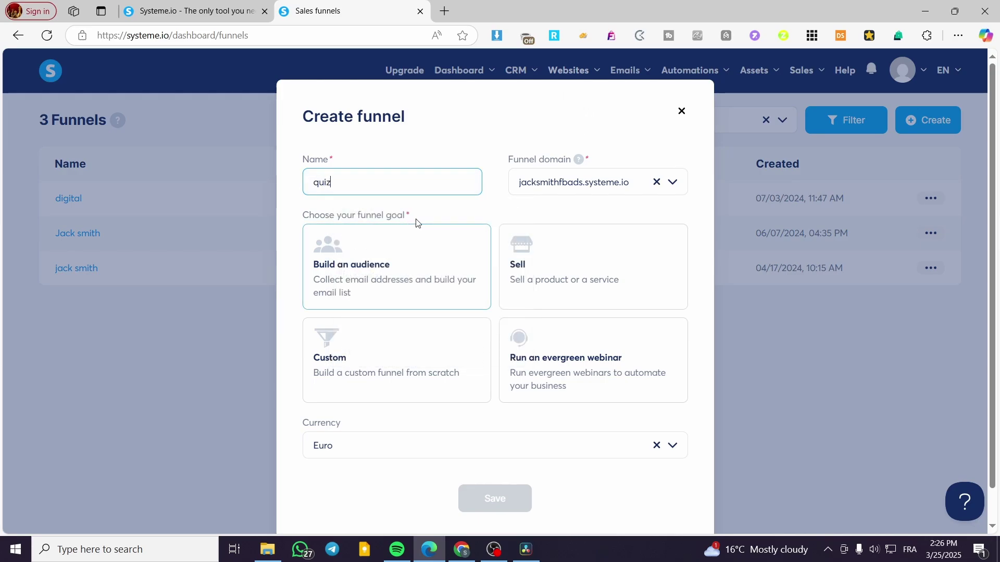
click(408, 263)
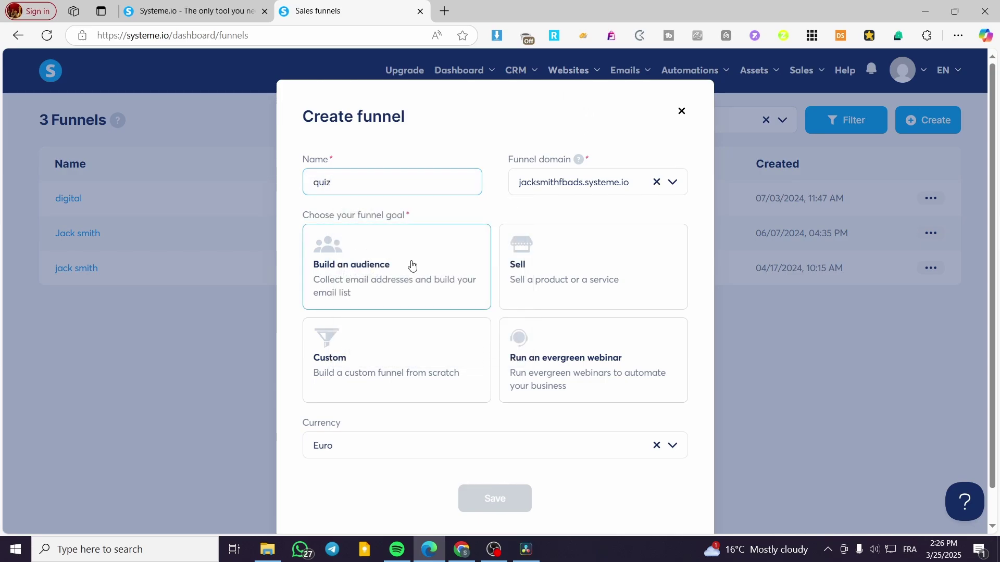
click(498, 501)
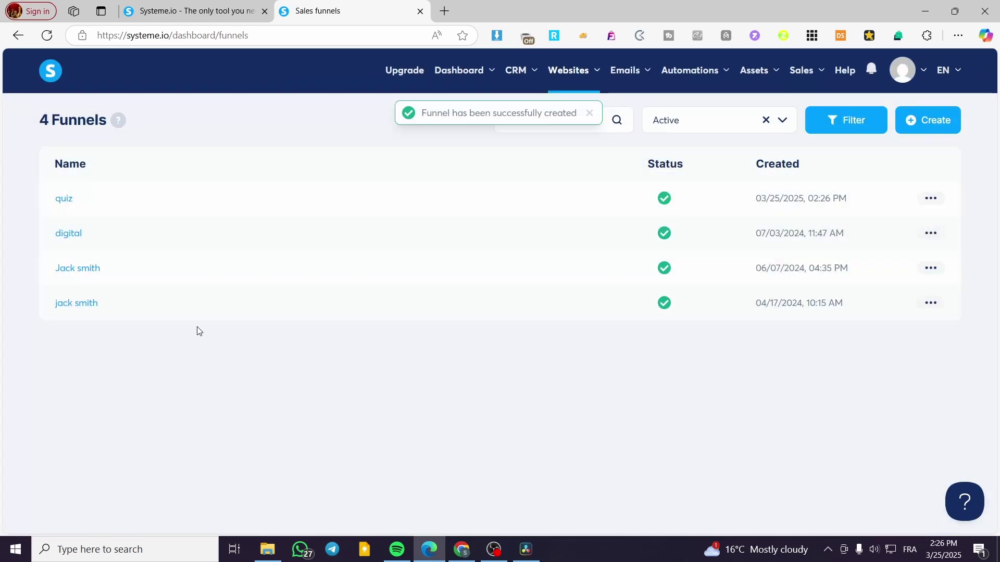
Apply the "Together for a Greener Future" template to the quiz funnel's squeeze page and open that page for editing.
click(70, 199)
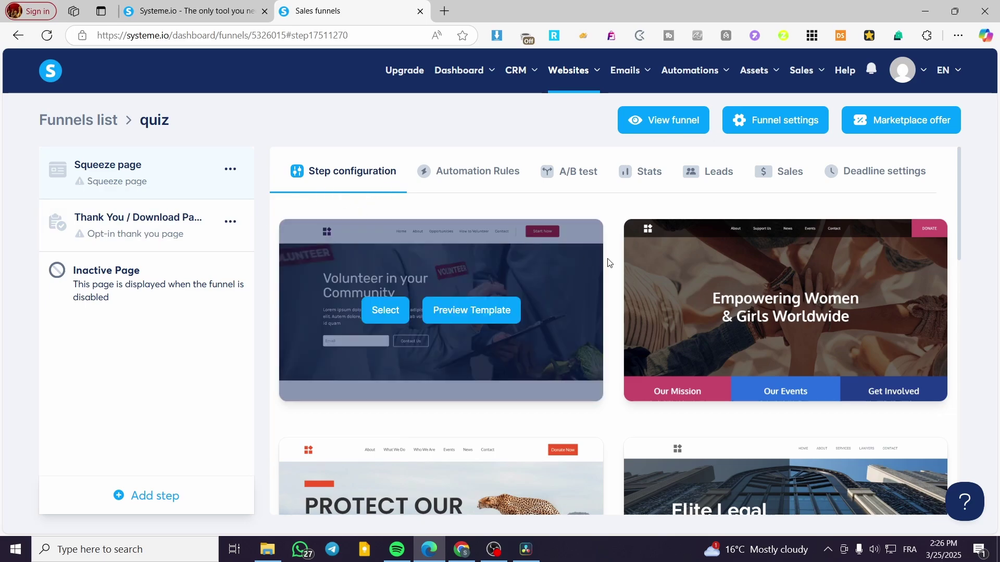
scroll(907, 261, down, 4)
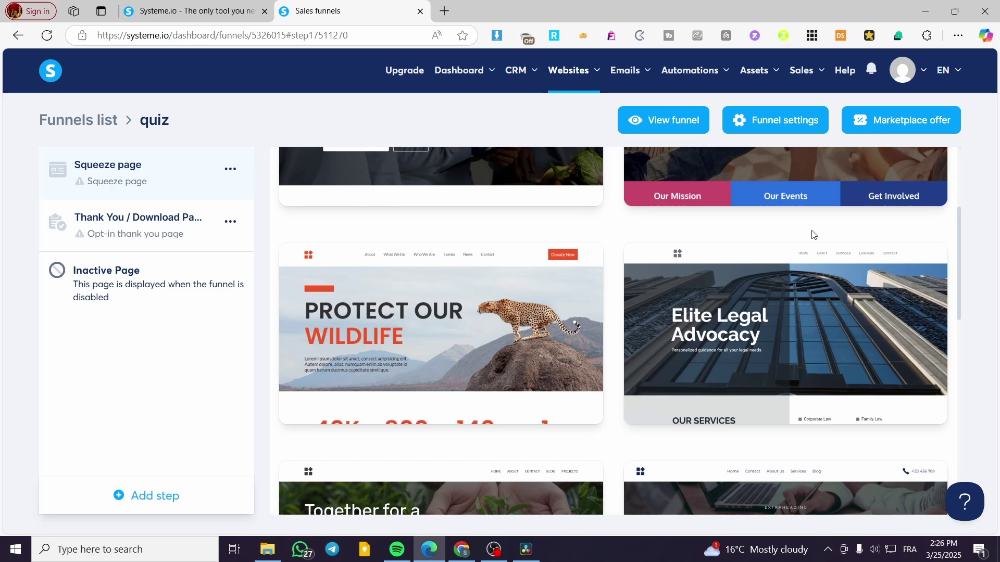
scroll(562, 216, down, 6)
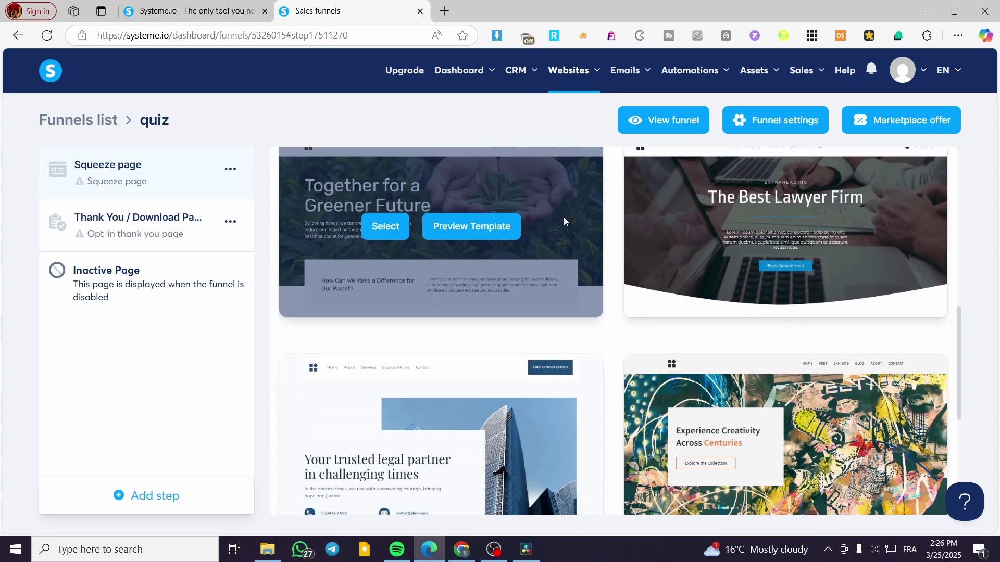
scroll(564, 218, down, 5)
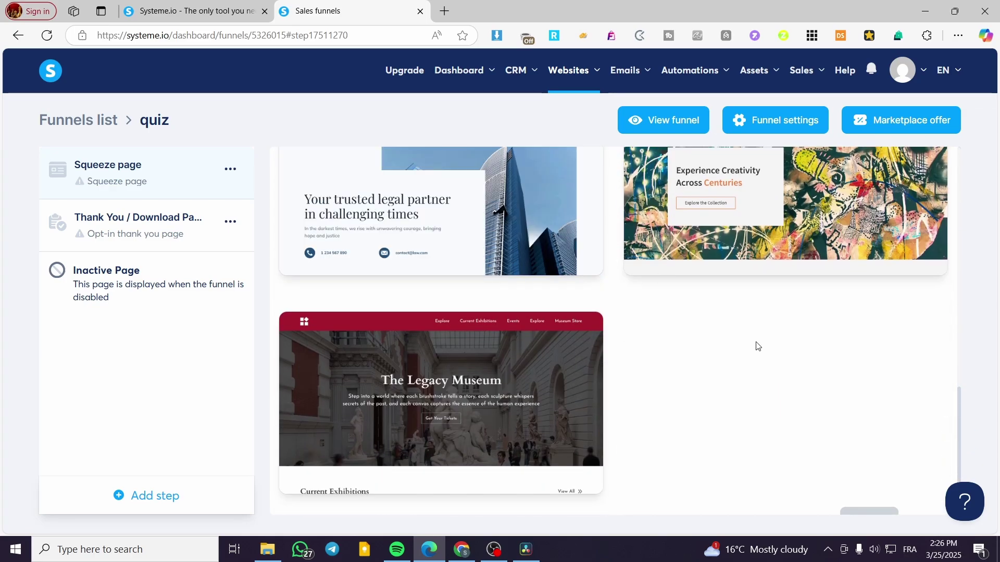
scroll(757, 345, up, 3)
scroll(808, 404, down, 1)
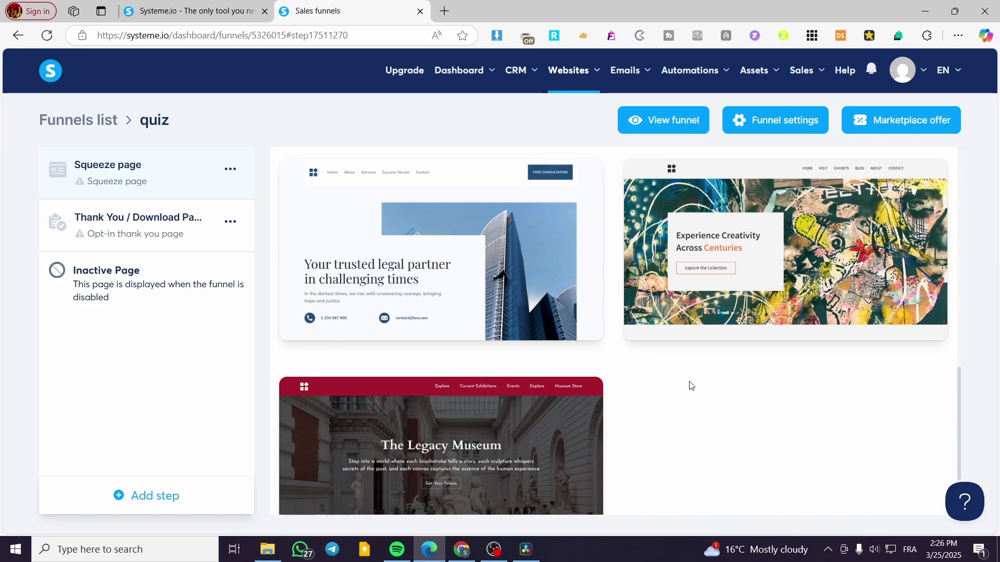
scroll(698, 389, up, 4)
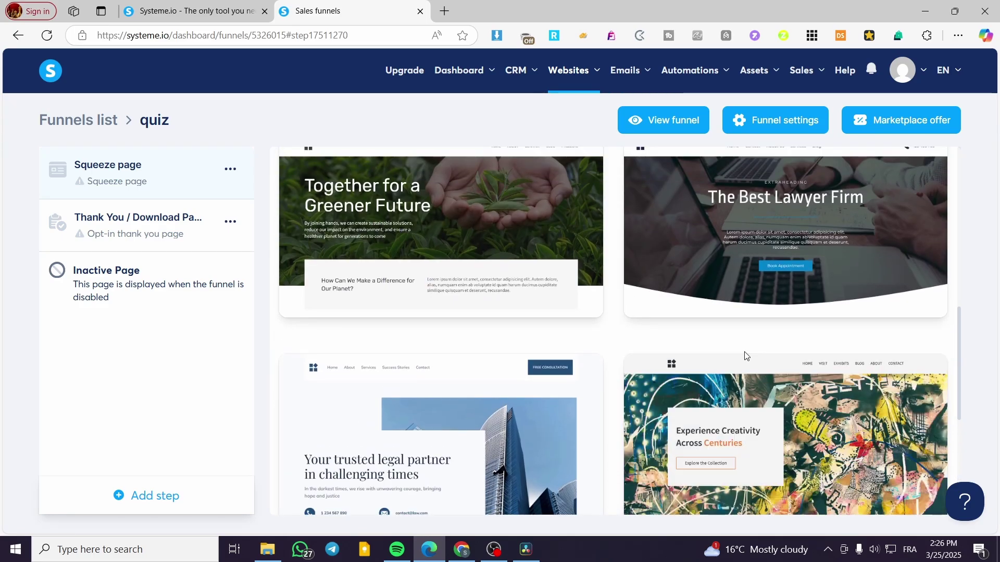
scroll(740, 355, up, 4)
scroll(736, 355, up, 5)
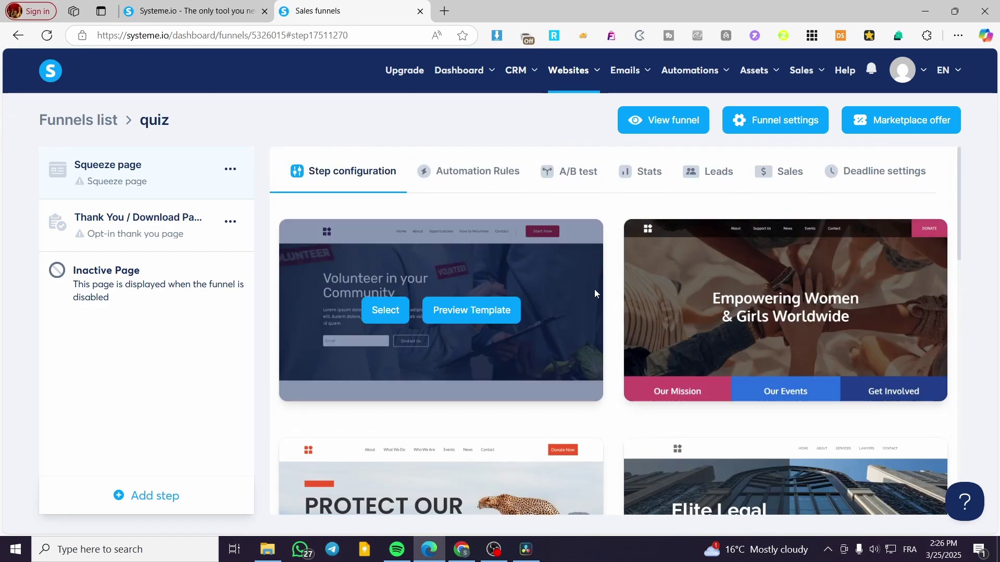
scroll(455, 380, down, 1)
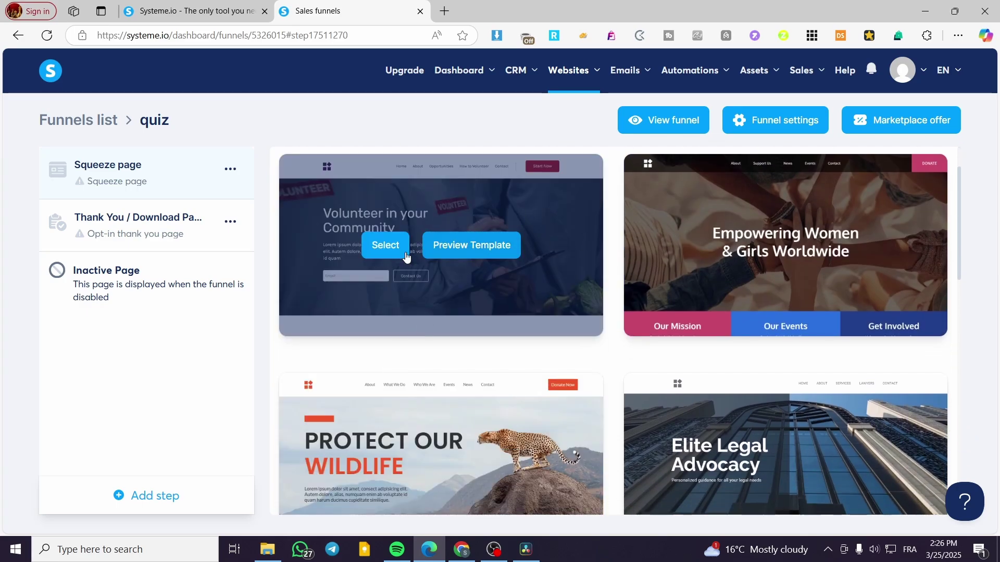
scroll(407, 257, down, 3)
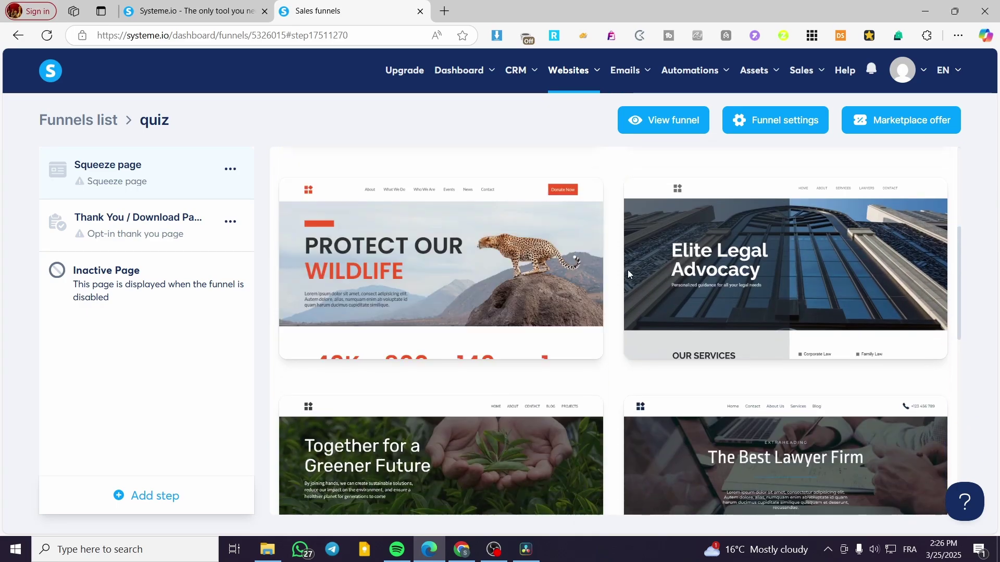
scroll(628, 274, up, 3)
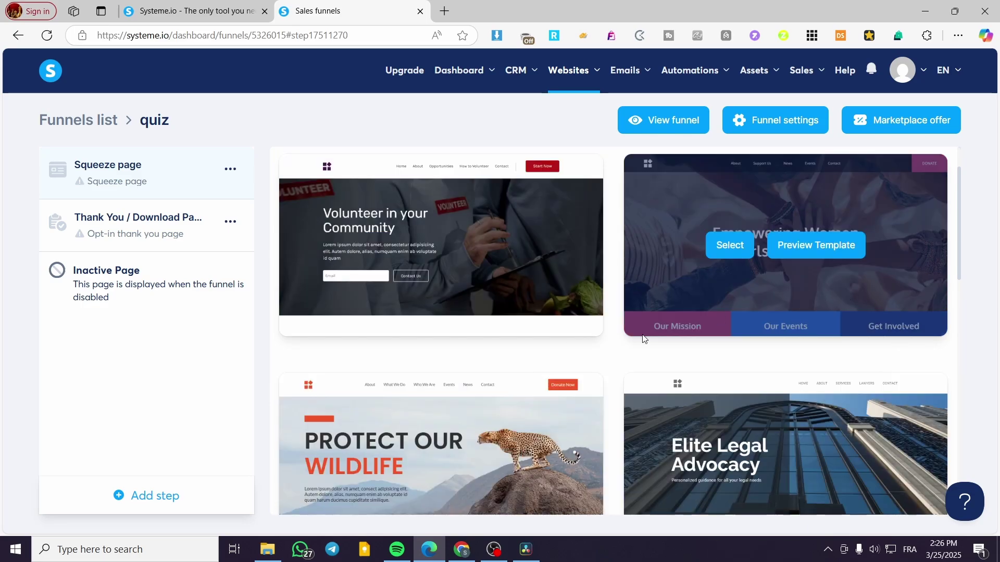
scroll(644, 336, down, 2)
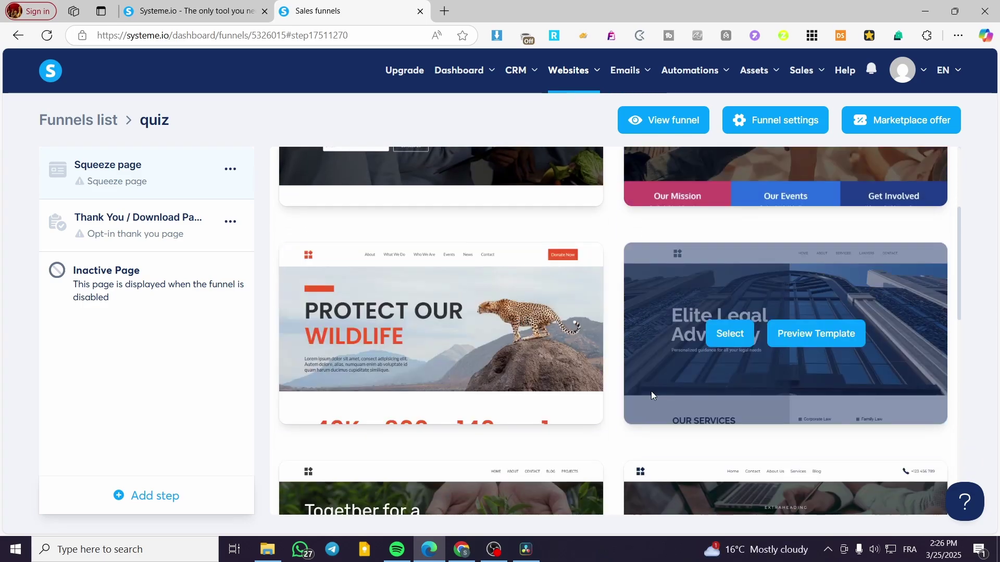
scroll(651, 391, down, 3)
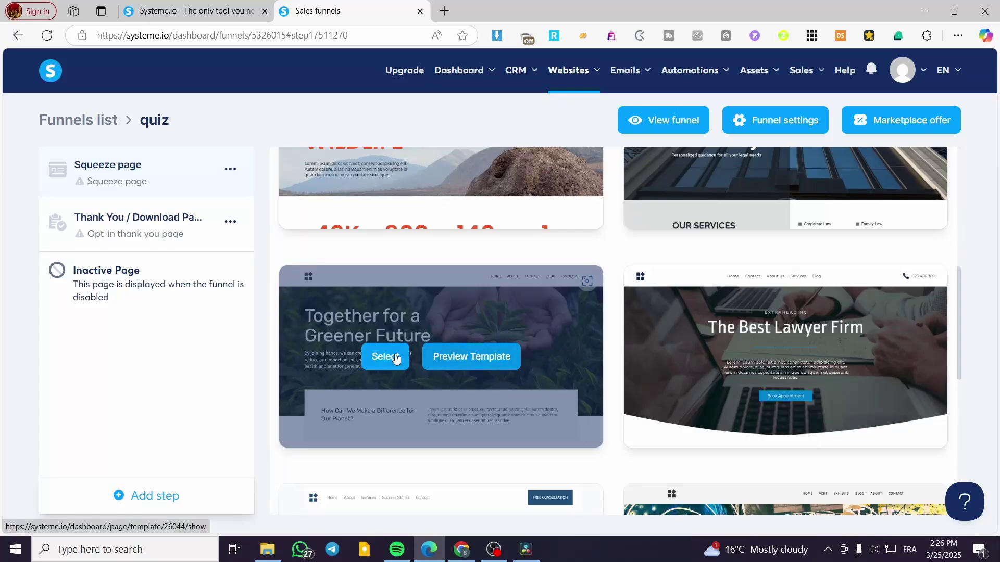
click(395, 357)
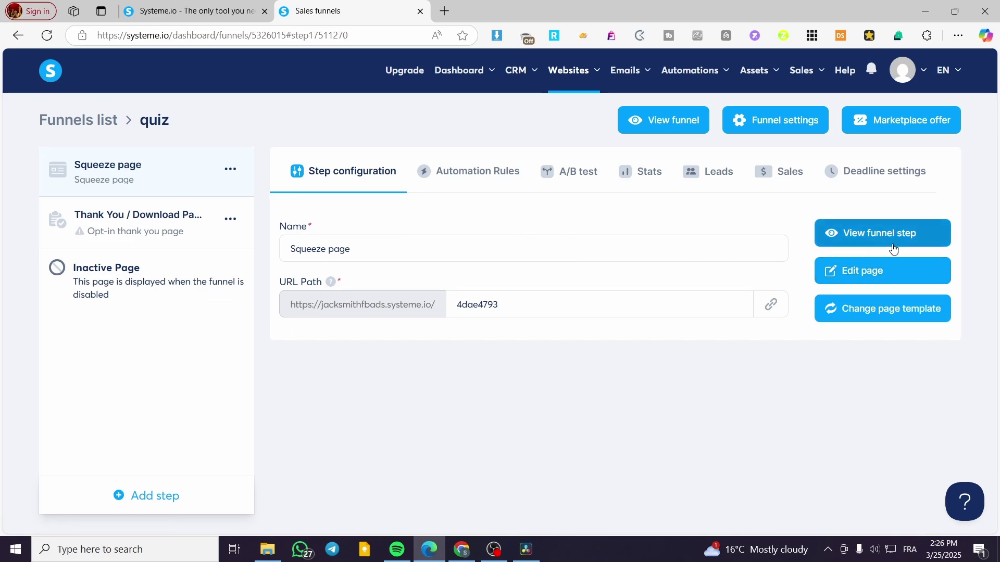
click(892, 281)
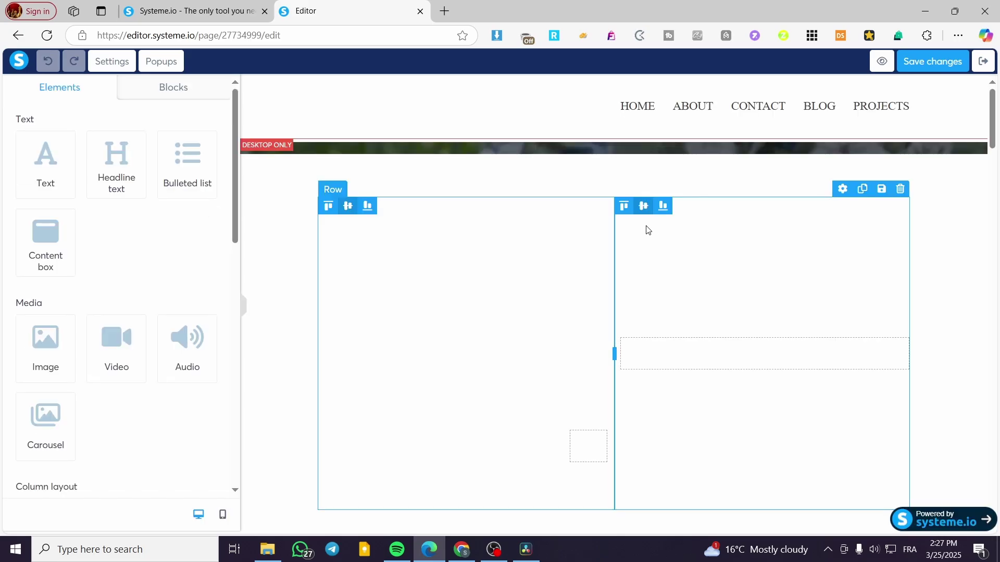
Look through the squeeze page template's sections from the header down to the blog section.
scroll(900, 237, down, 2)
scroll(902, 243, down, 15)
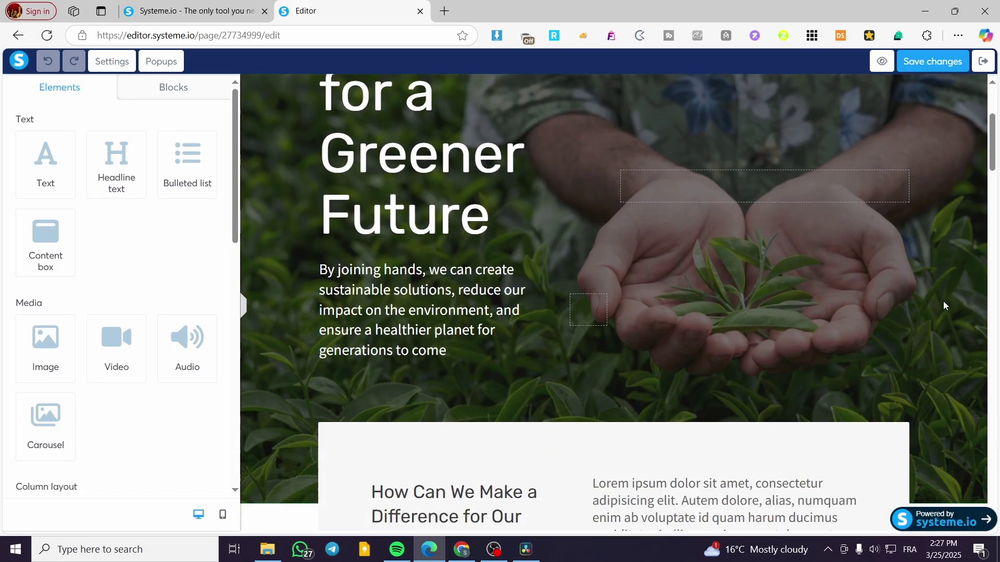
scroll(601, 378, down, 1)
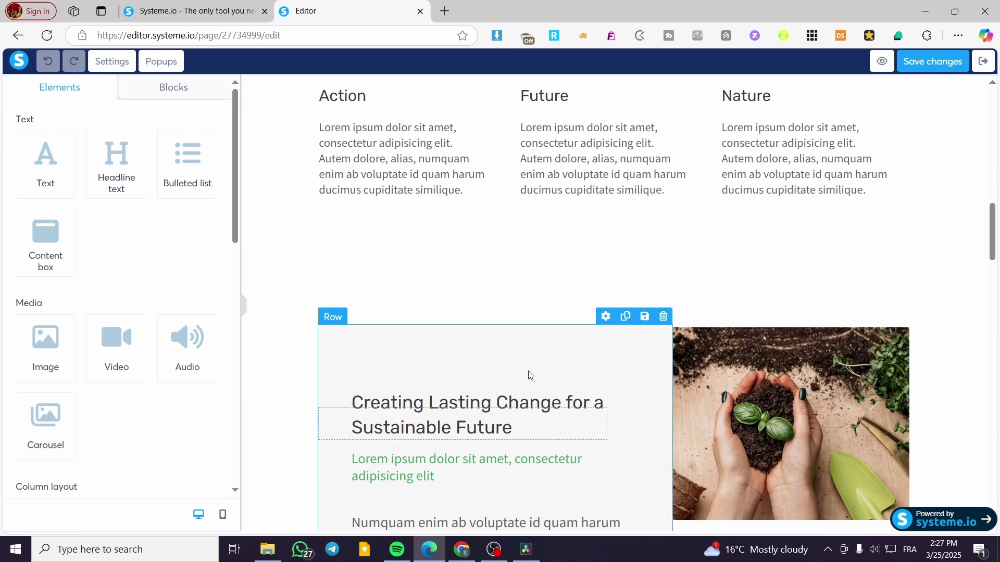
scroll(527, 375, down, 5)
scroll(598, 370, down, 3)
scroll(431, 373, up, 5)
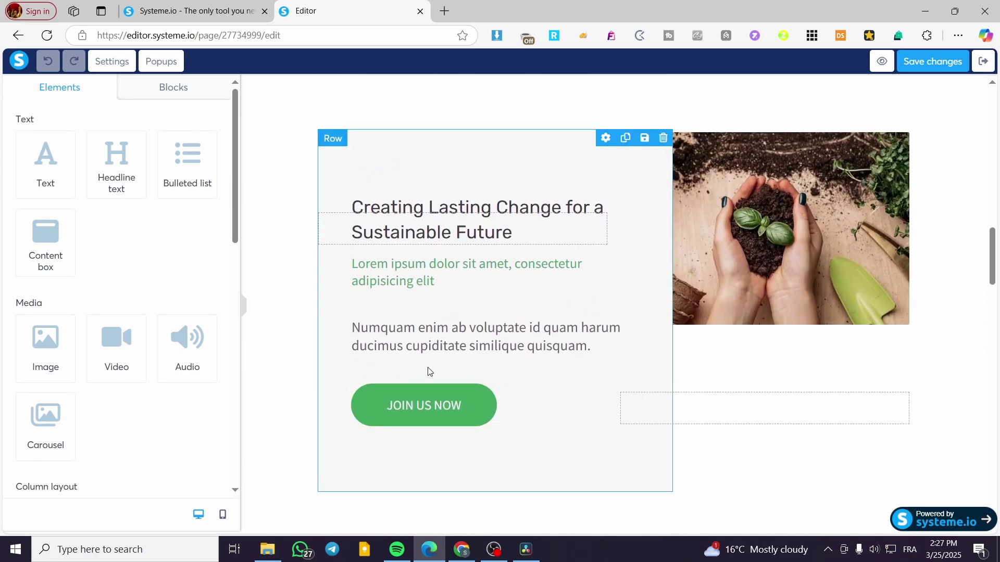
scroll(495, 364, down, 14)
scroll(494, 365, down, 5)
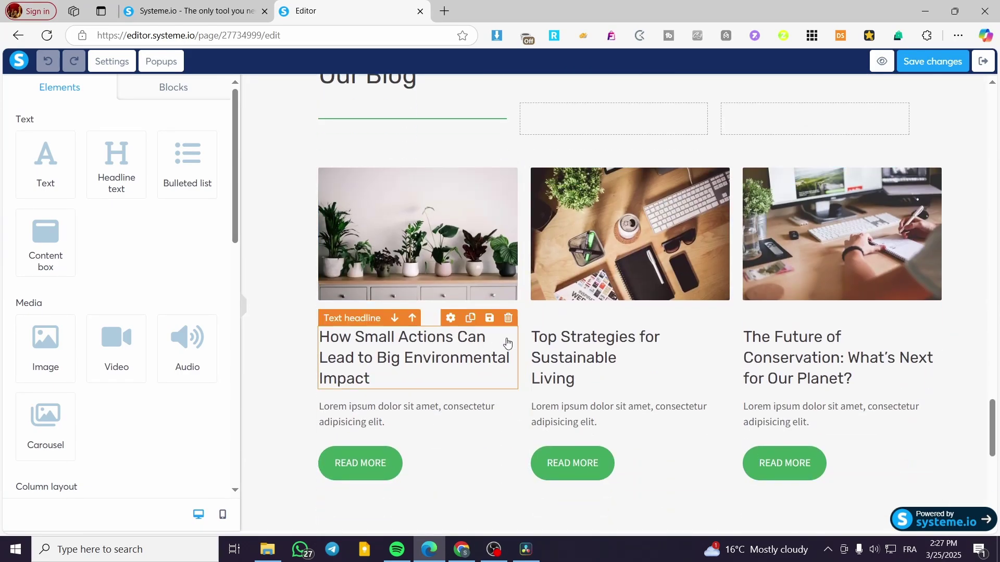
Examine the newsletter and footer sections at the end of the page and browse the editor's available page elements.
drag(994, 411, 984, 485)
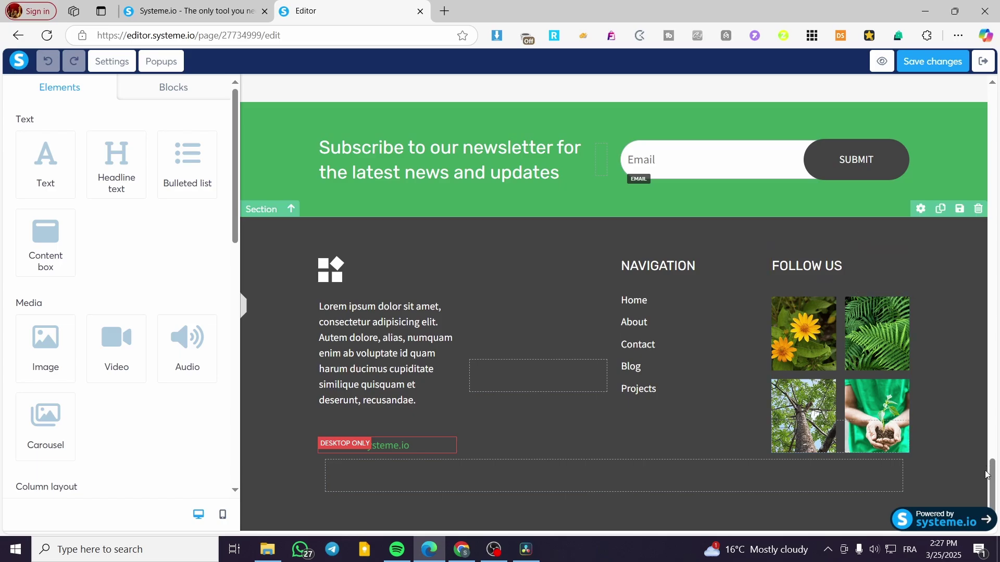
scroll(86, 254, down, 10)
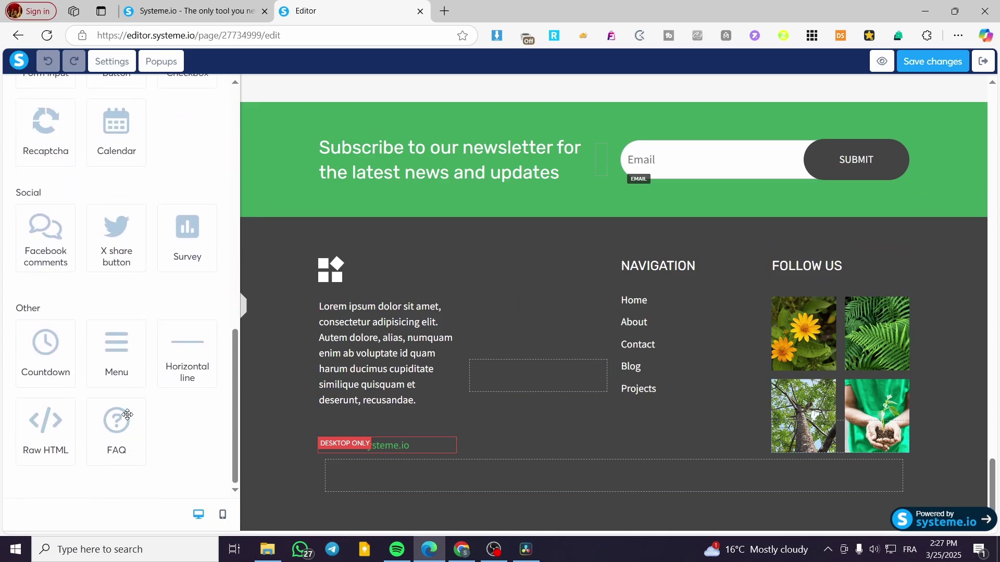
scroll(78, 266, up, 1)
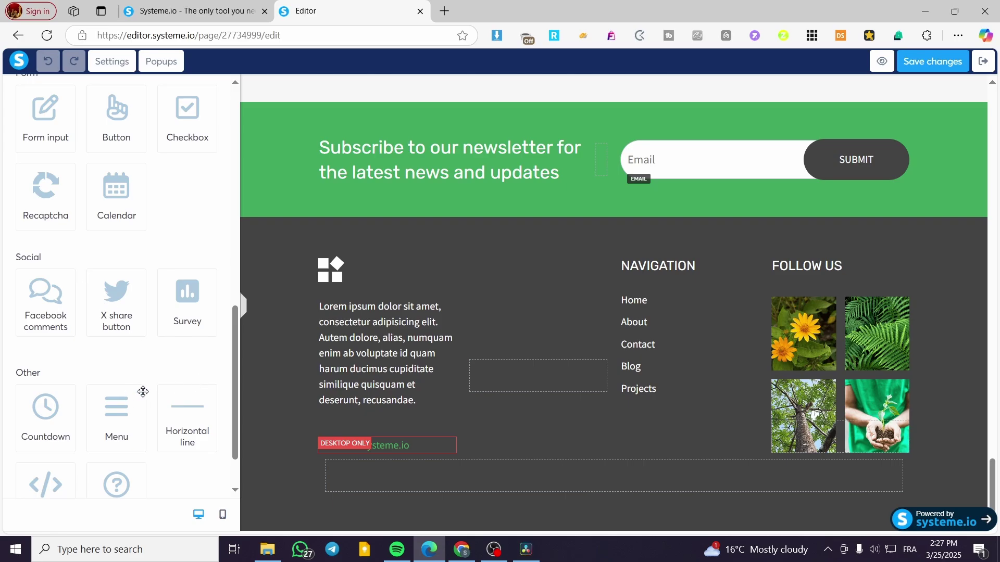
scroll(143, 392, up, 8)
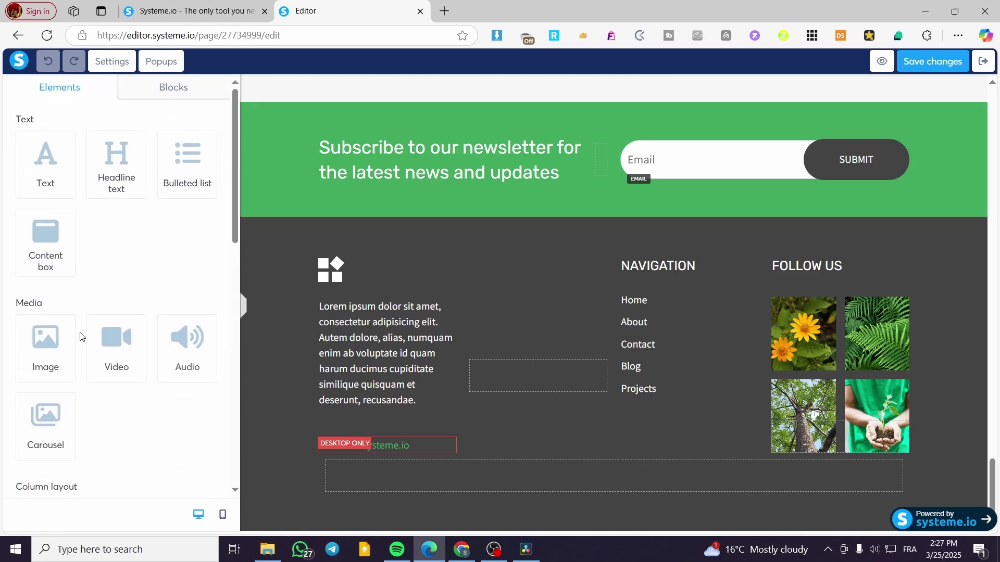
scroll(133, 330, down, 1)
scroll(112, 364, down, 6)
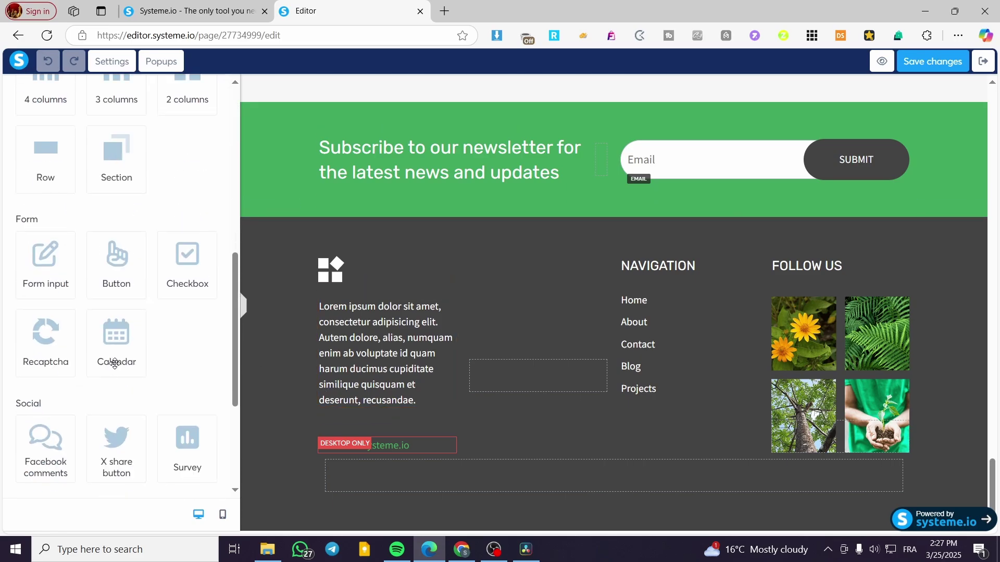
scroll(115, 360, up, 7)
scroll(115, 360, down, 7)
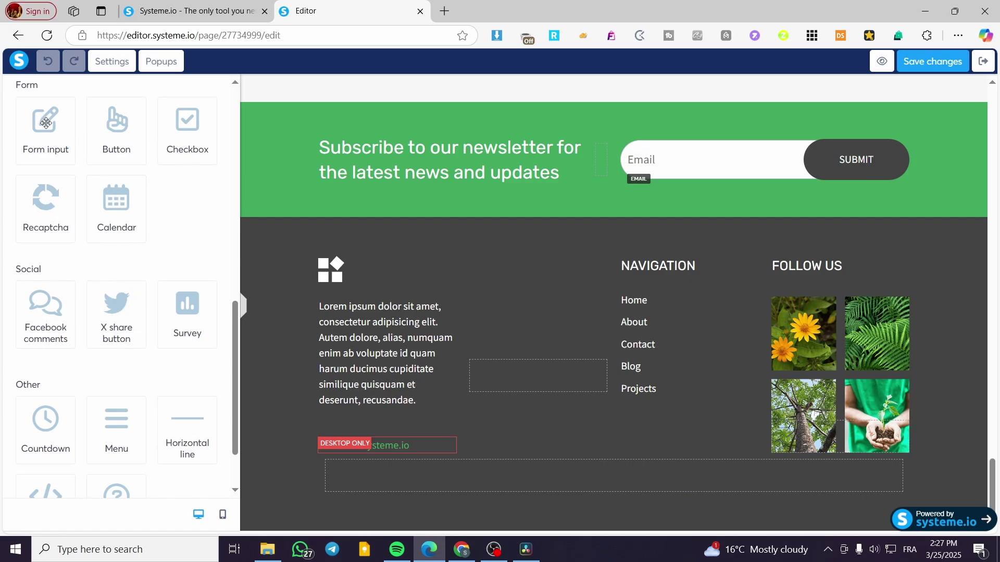
scroll(834, 403, up, 3)
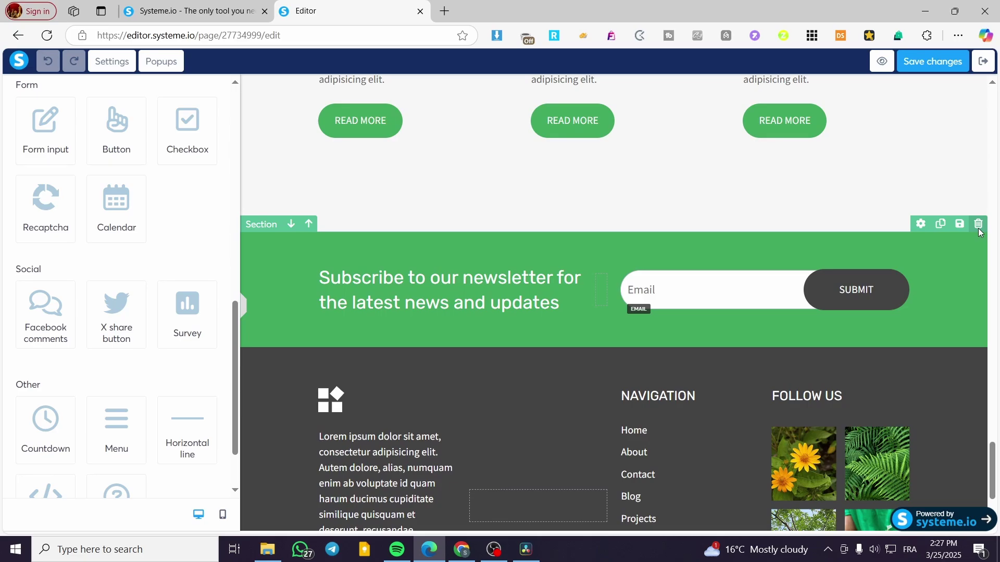
drag(531, 297, 477, 292)
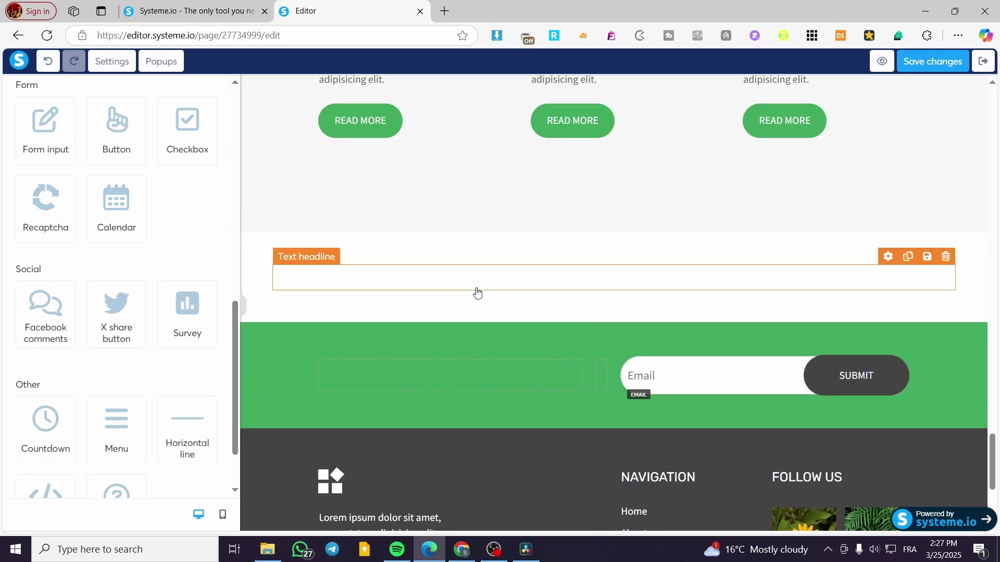
key(ctrl+z)
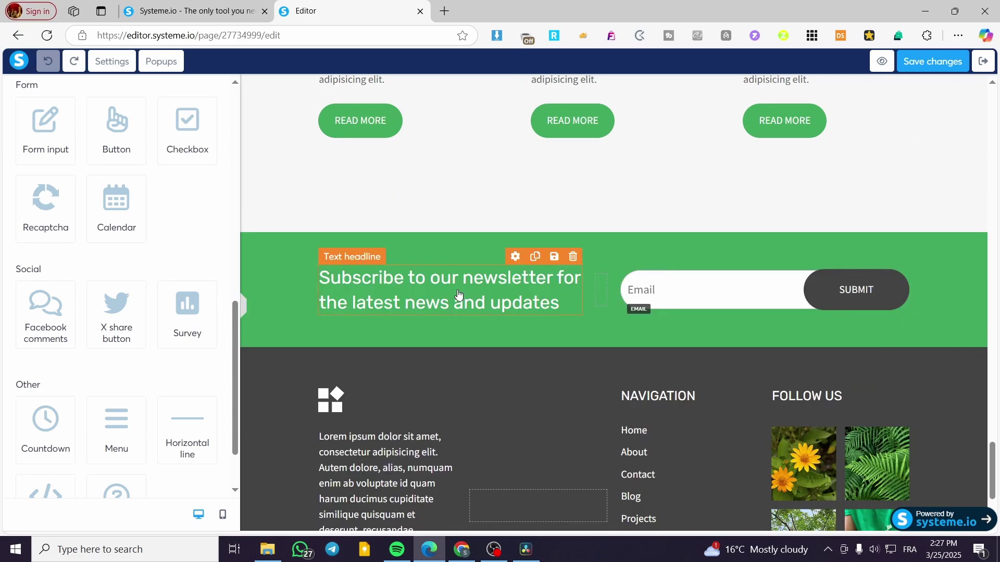
click(447, 296)
key(ctrl+a)
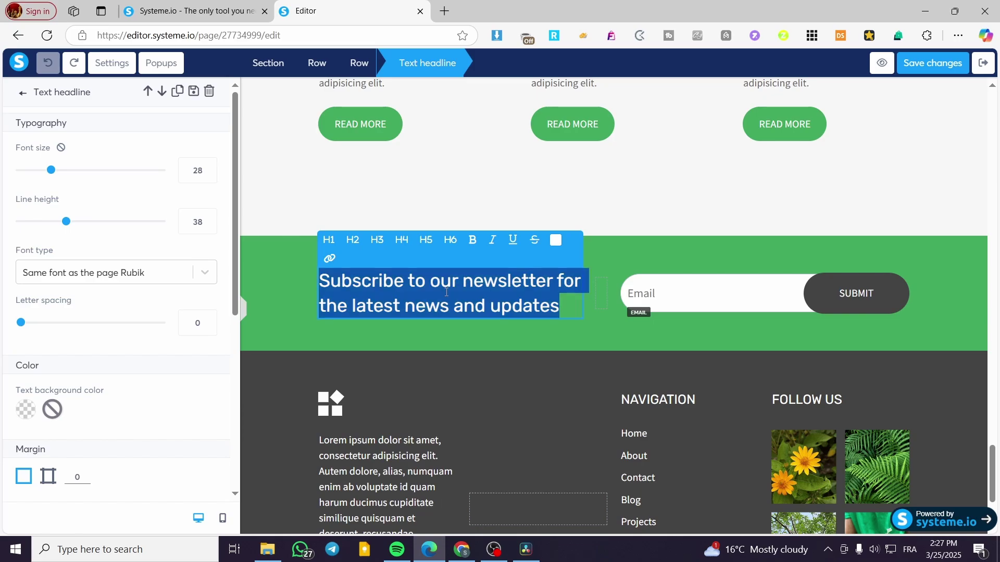
click(590, 220)
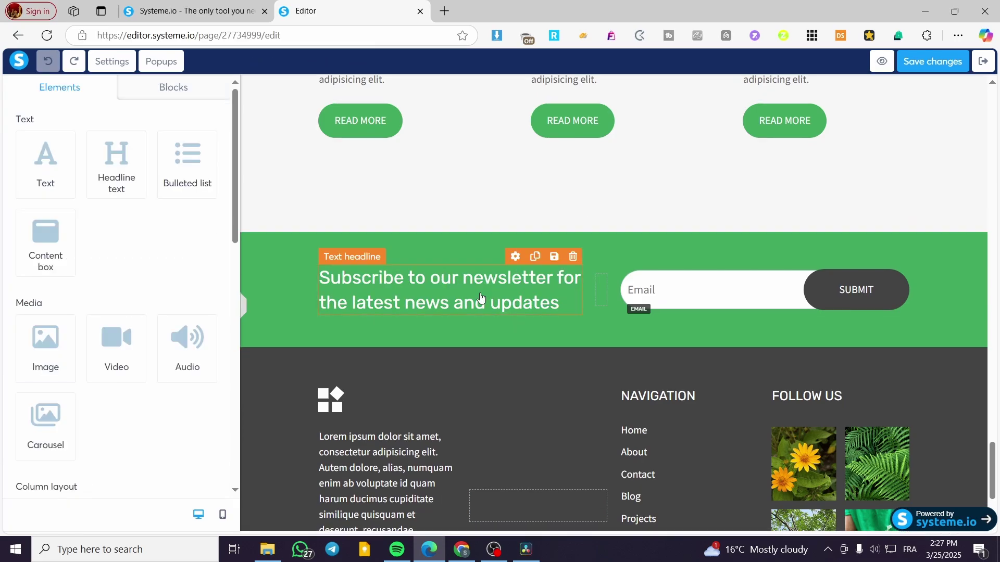
click(535, 258)
drag(510, 276, 431, 179)
scroll(470, 336, up, 2)
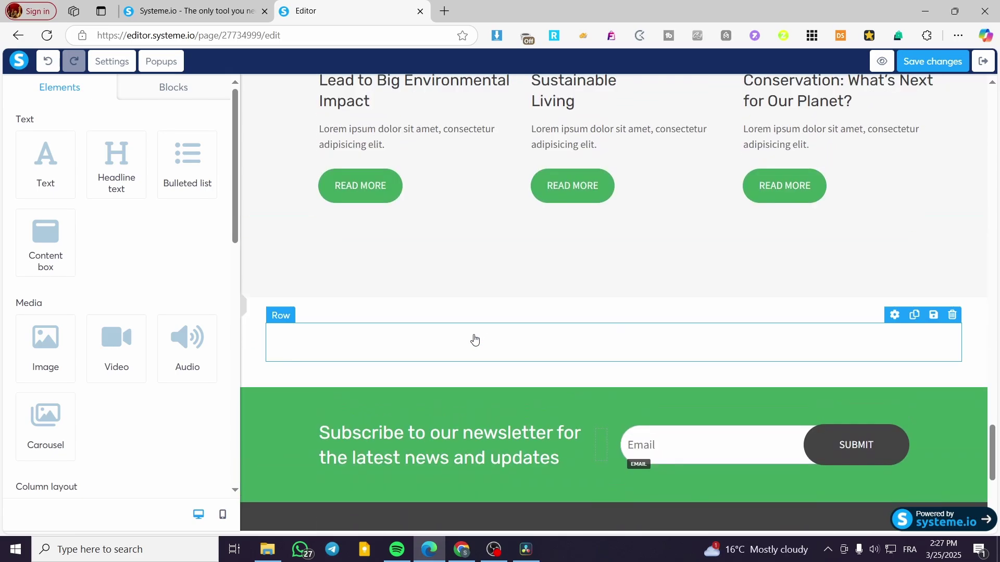
click(447, 324)
scroll(453, 390, up, 3)
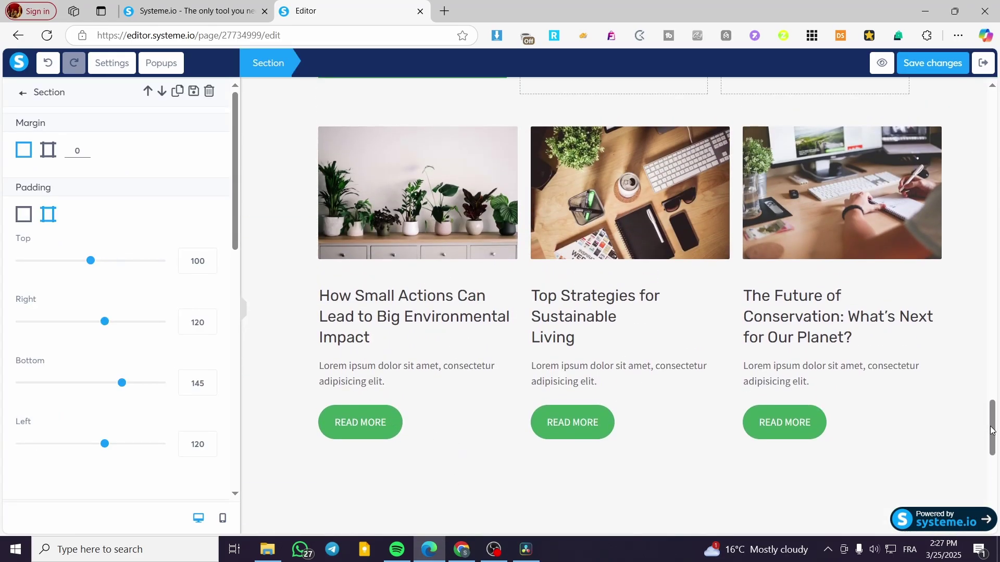
drag(994, 417, 994, 439)
click(557, 370)
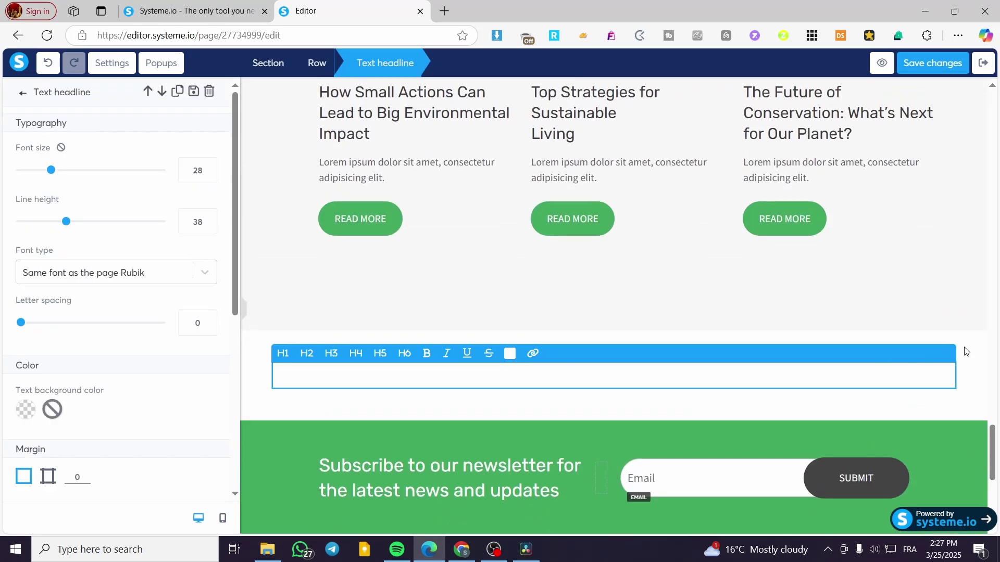
click(979, 333)
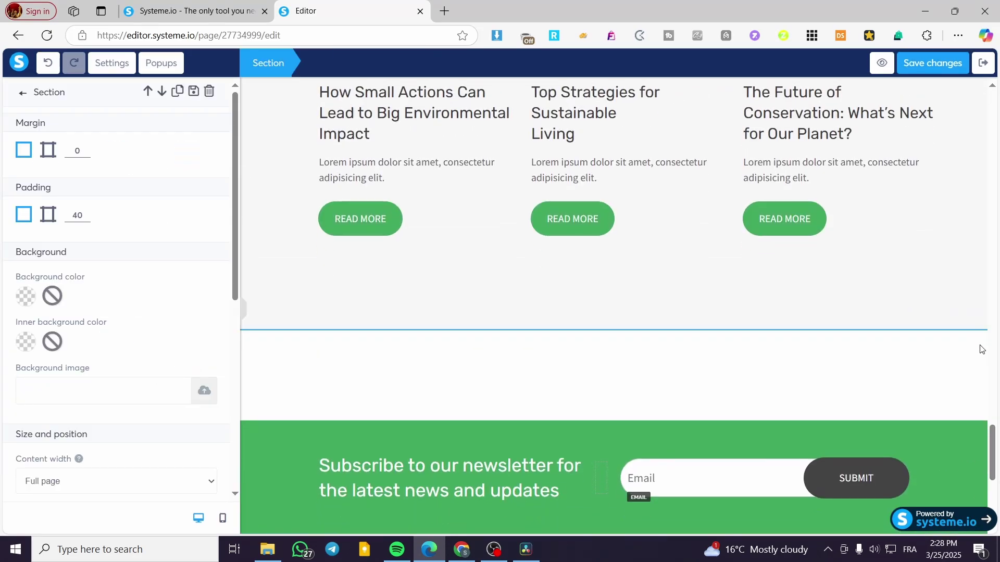
click(978, 318)
click(563, 107)
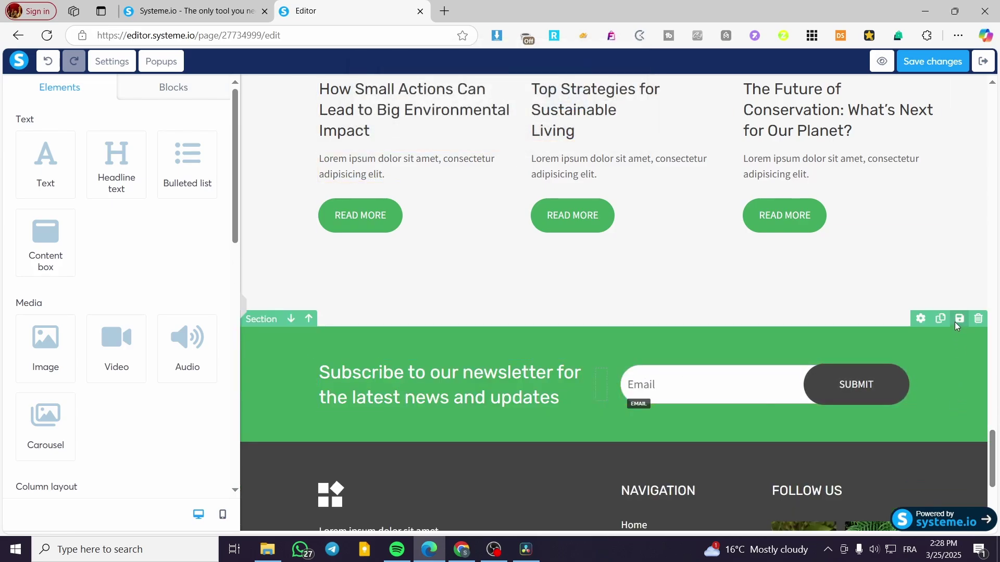
Duplicate the newsletter subscription section and move the copy up above the "Empowering Communities to Protect Our Planet" section.
click(942, 320)
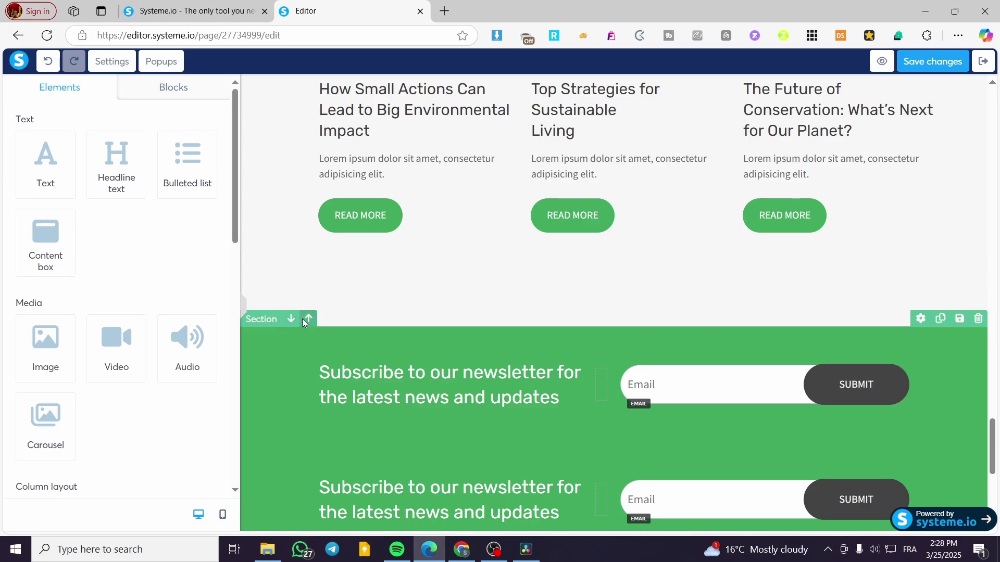
click(307, 322)
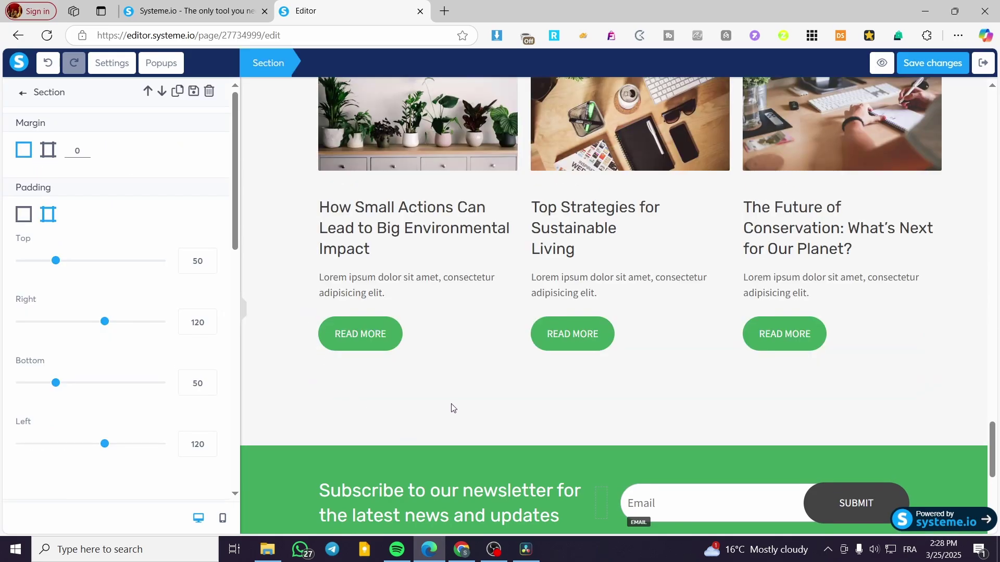
click(935, 417)
scroll(934, 417, down, 15)
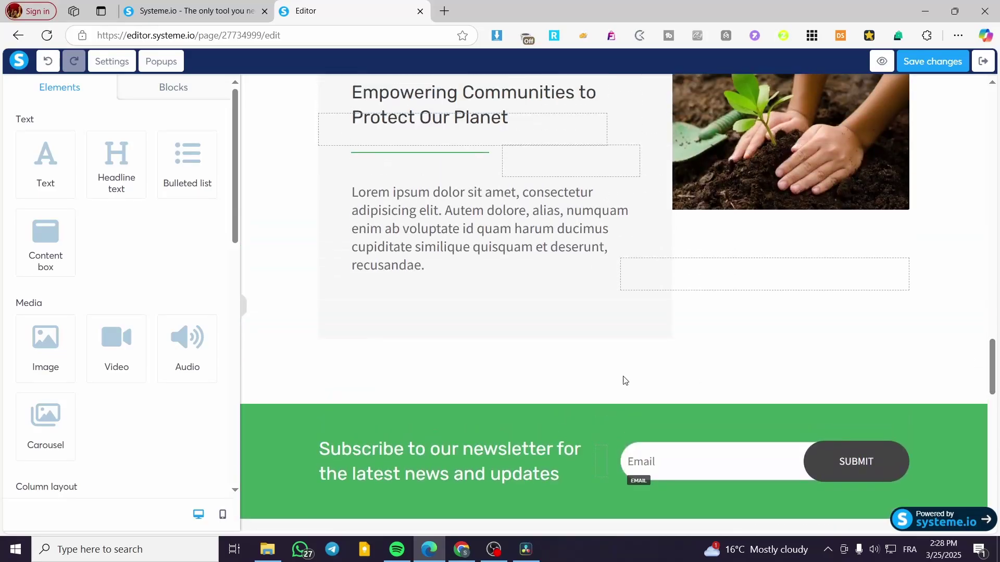
click(307, 397)
scroll(328, 392, up, 10)
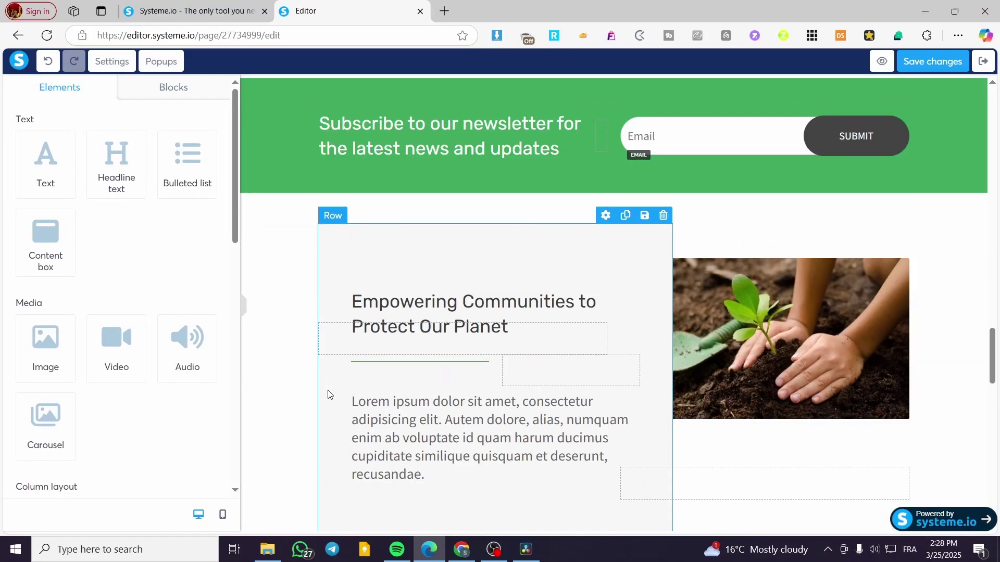
Move the copied newsletter section up above the three-column section starting with "High-Quality Initiatives".
scroll(496, 358, up, 15)
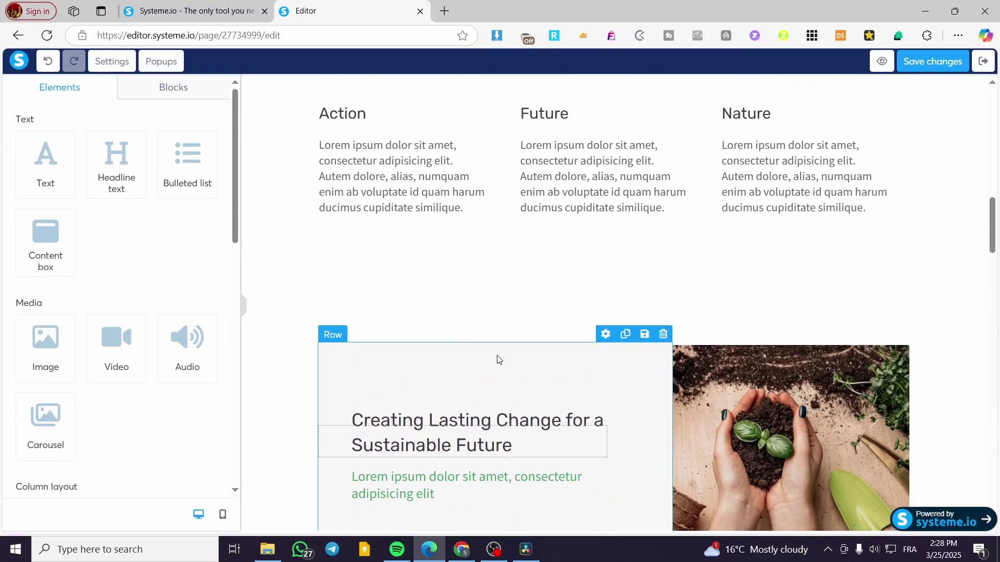
scroll(494, 342, up, 6)
scroll(493, 342, down, 9)
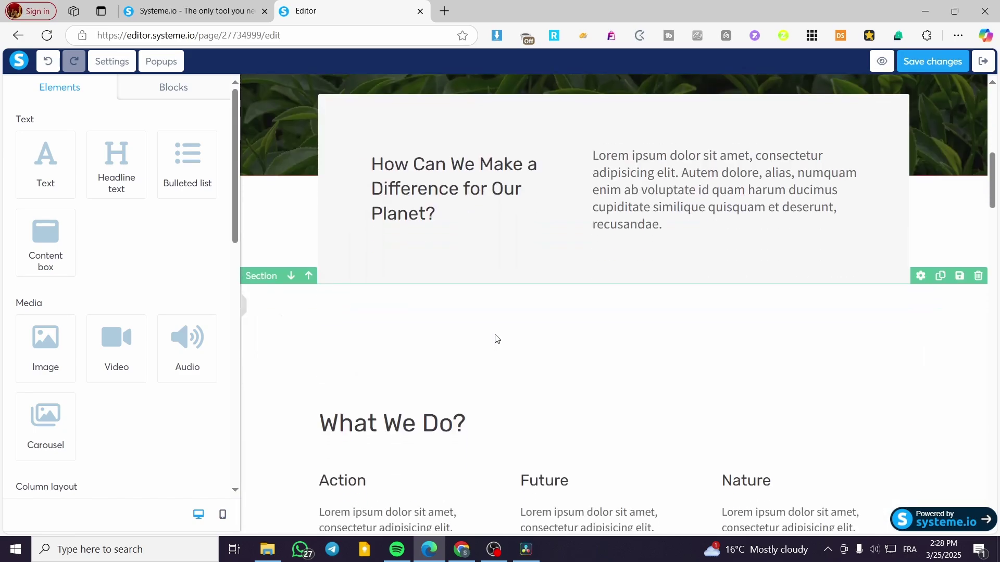
scroll(384, 312, down, 15)
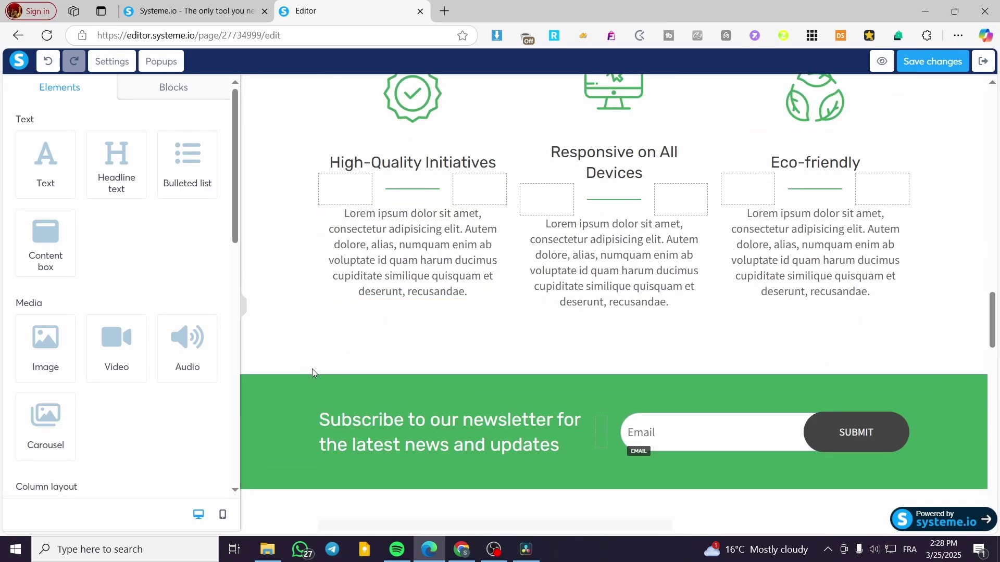
click(310, 366)
scroll(311, 369, up, 5)
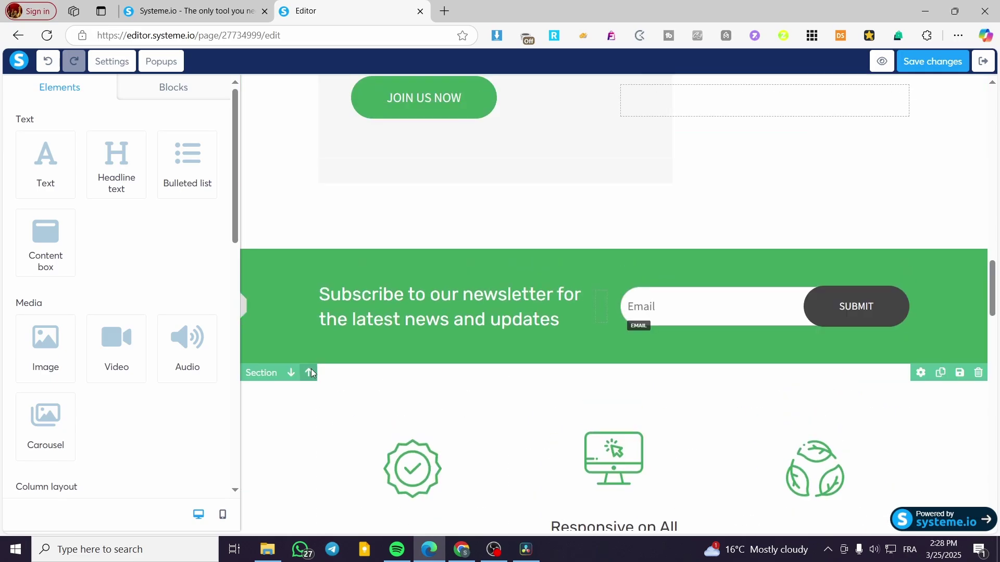
click(311, 374)
scroll(310, 373, up, 15)
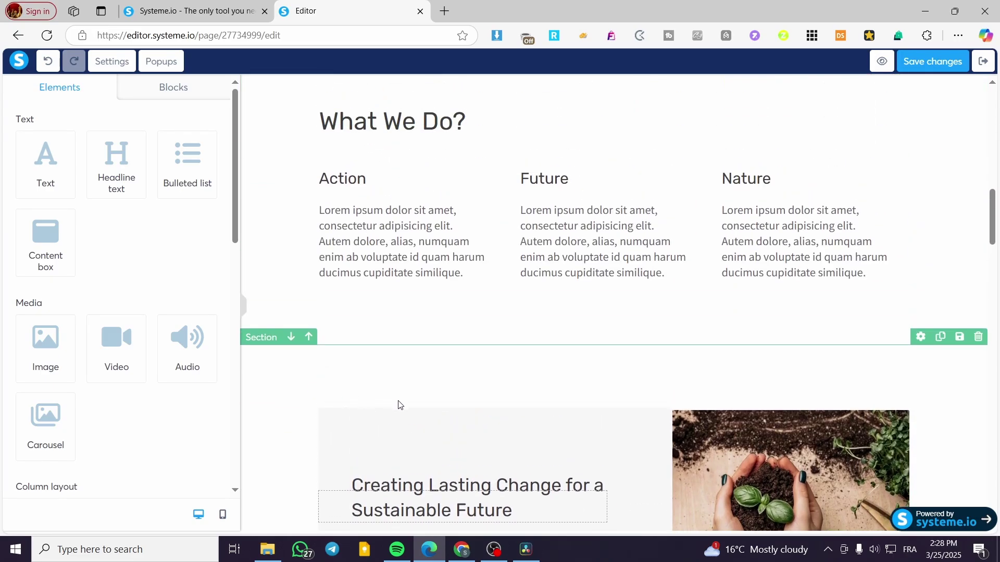
scroll(370, 385, down, 12)
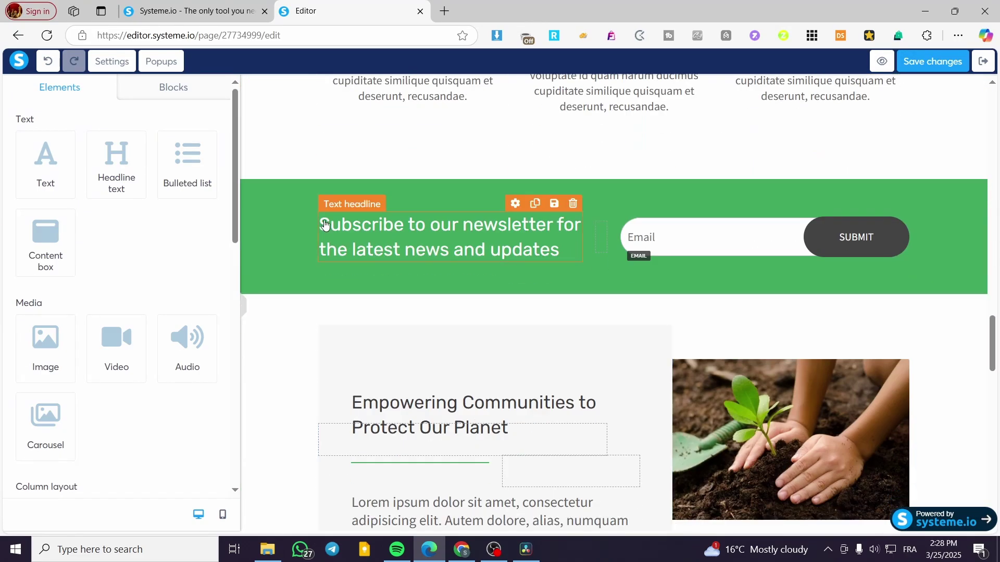
click(306, 176)
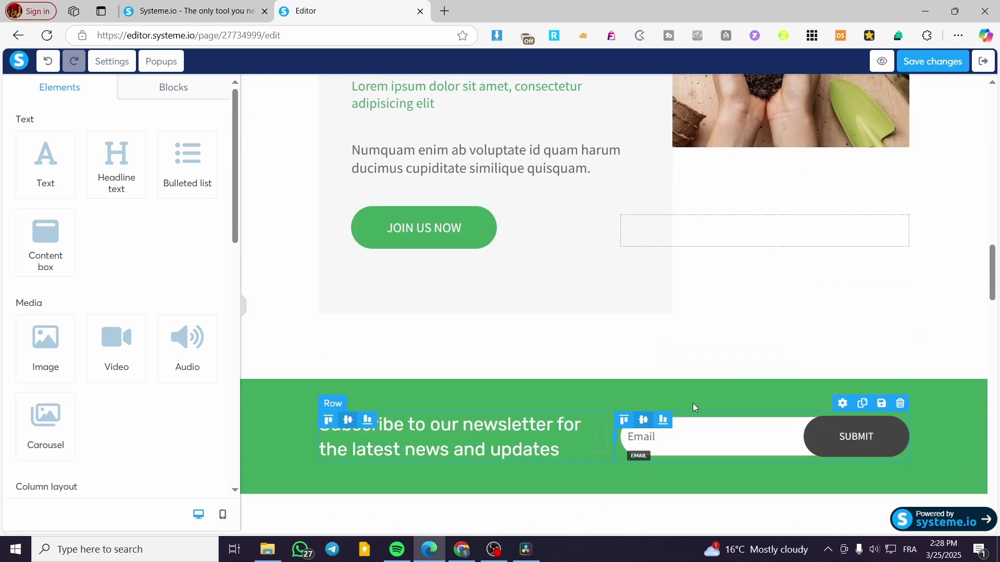
Move the copied newsletter section up above the "Creating Lasting Change for a Sustainable Future" section.
scroll(714, 410, up, 10)
scroll(556, 210, up, 5)
scroll(346, 453, down, 12)
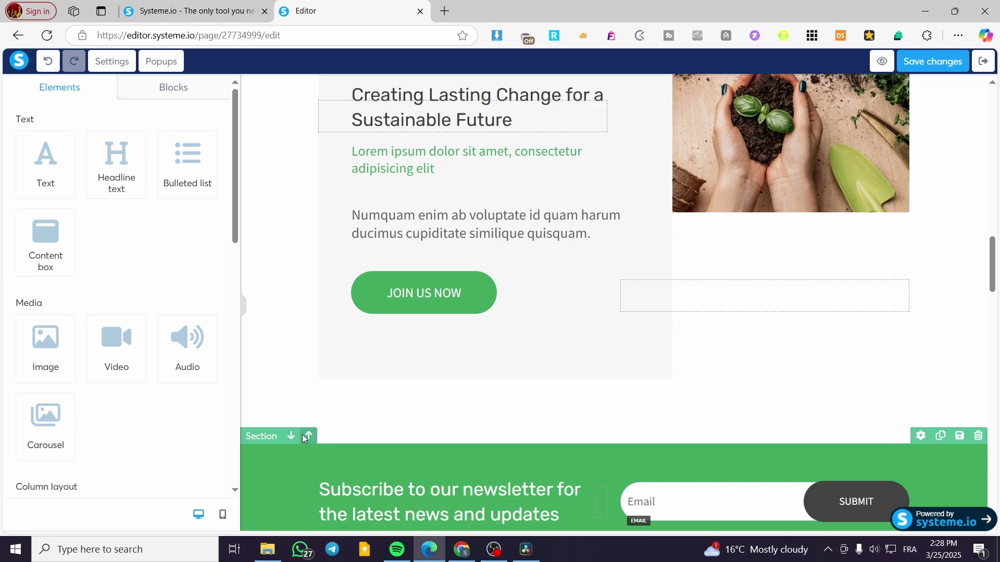
click(312, 436)
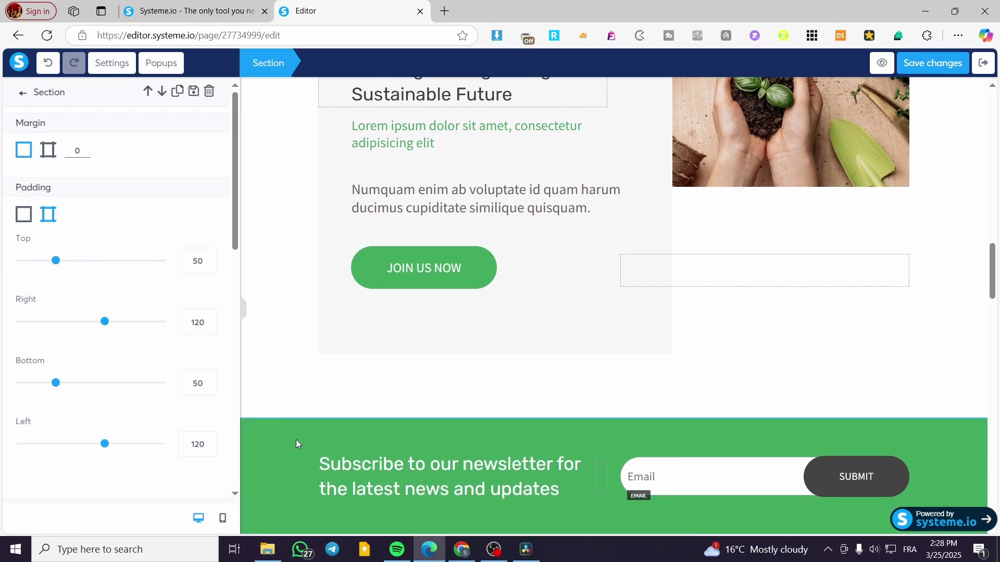
key(Escape)
click(311, 410)
scroll(483, 397, up, 10)
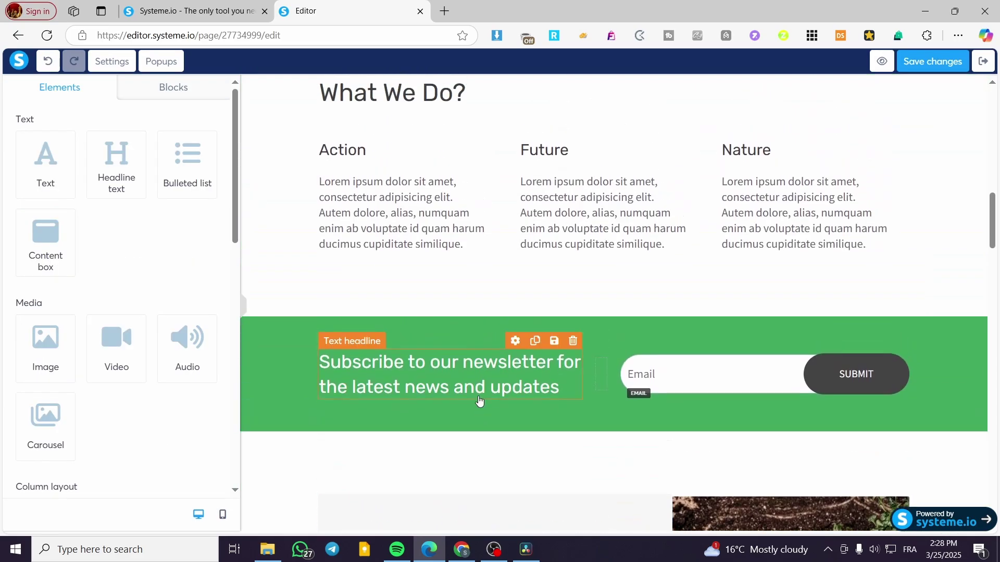
Move the copied newsletter section above "What We Do?", directly below the "How Can We Make a Difference for Our Planet?" block.
scroll(633, 370, up, 5)
scroll(616, 346, down, 12)
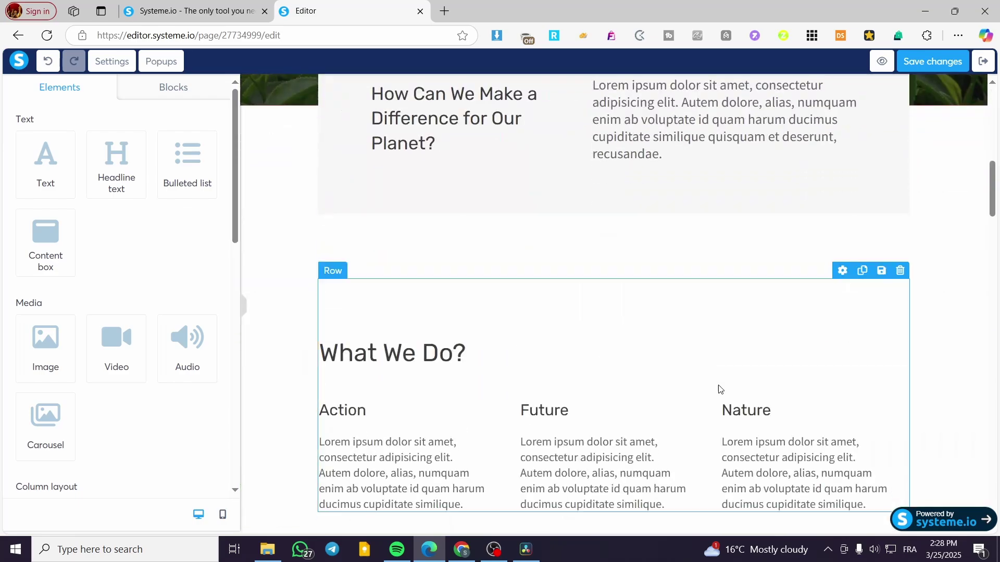
scroll(529, 444, up, 5)
scroll(457, 323, up, 5)
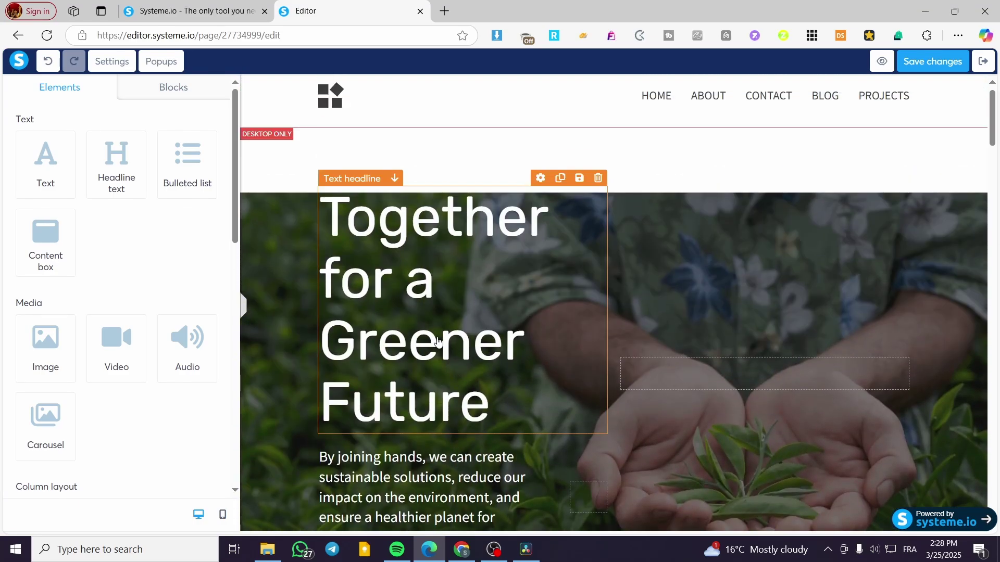
scroll(437, 338, down, 12)
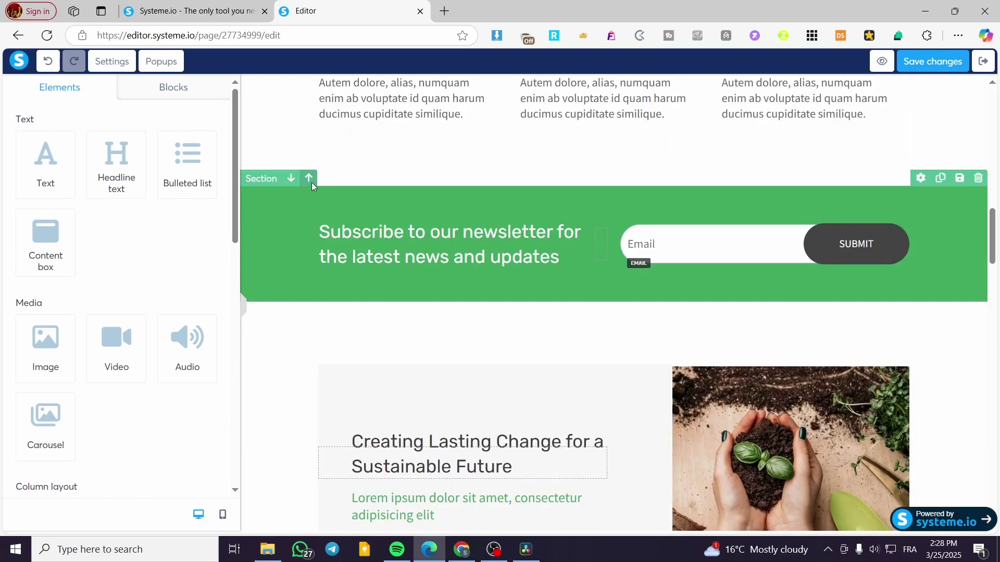
click(311, 181)
scroll(456, 400, up, 5)
scroll(585, 350, up, 6)
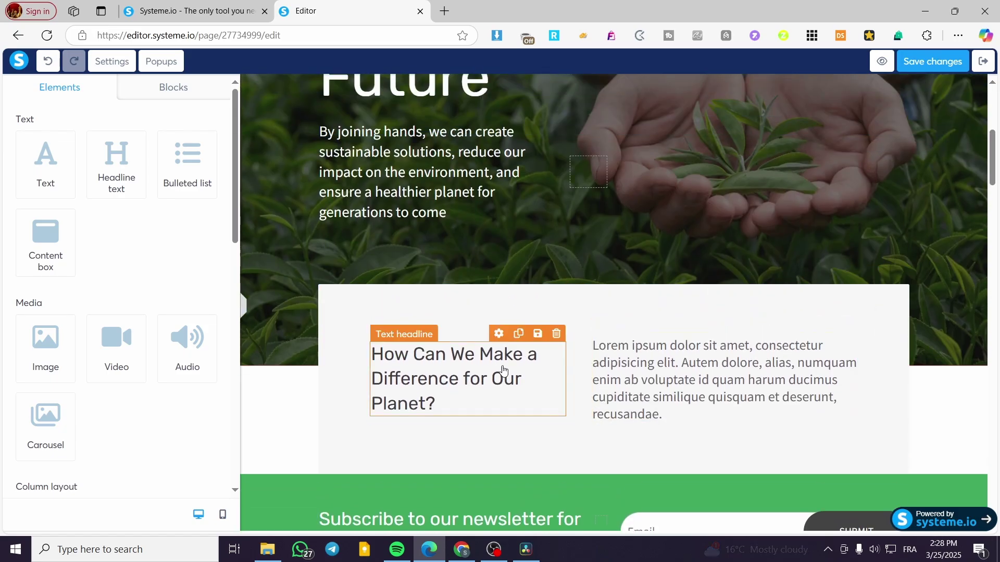
scroll(563, 468, down, 1)
scroll(574, 433, up, 6)
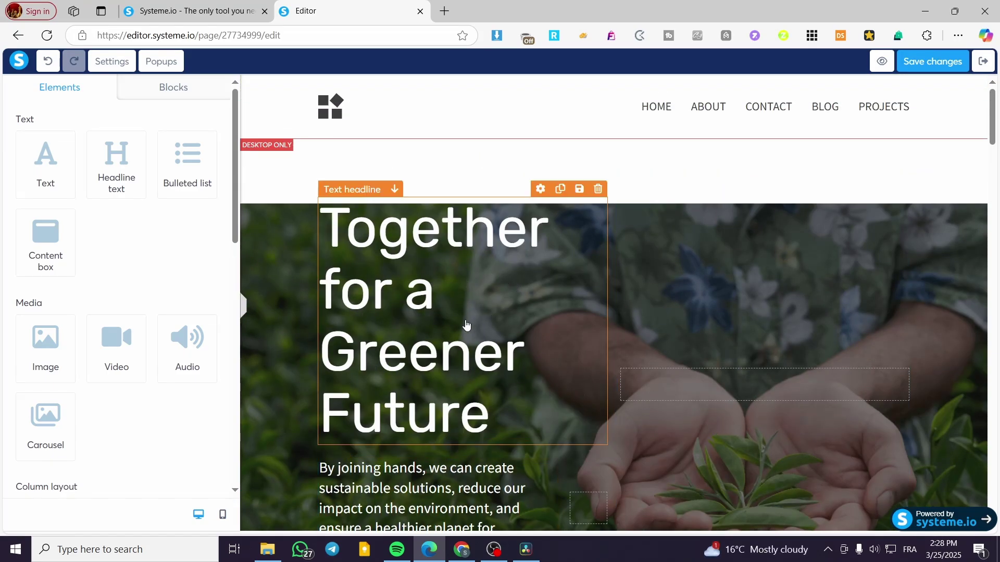
Replace the hero headline "Together for a Greener Future" with "You want to have a better Body Shape".
double_click(418, 331)
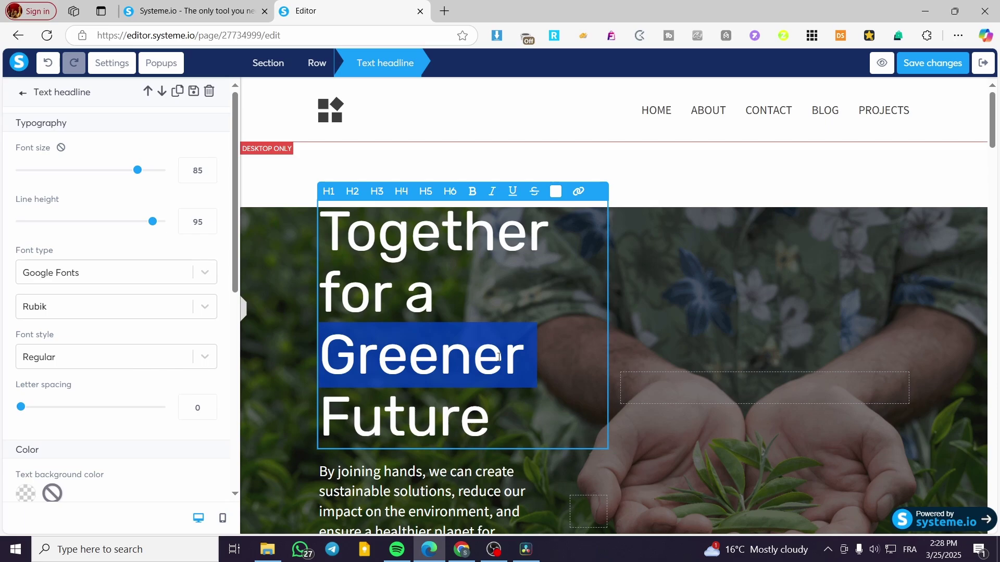
key(ctrl+a)
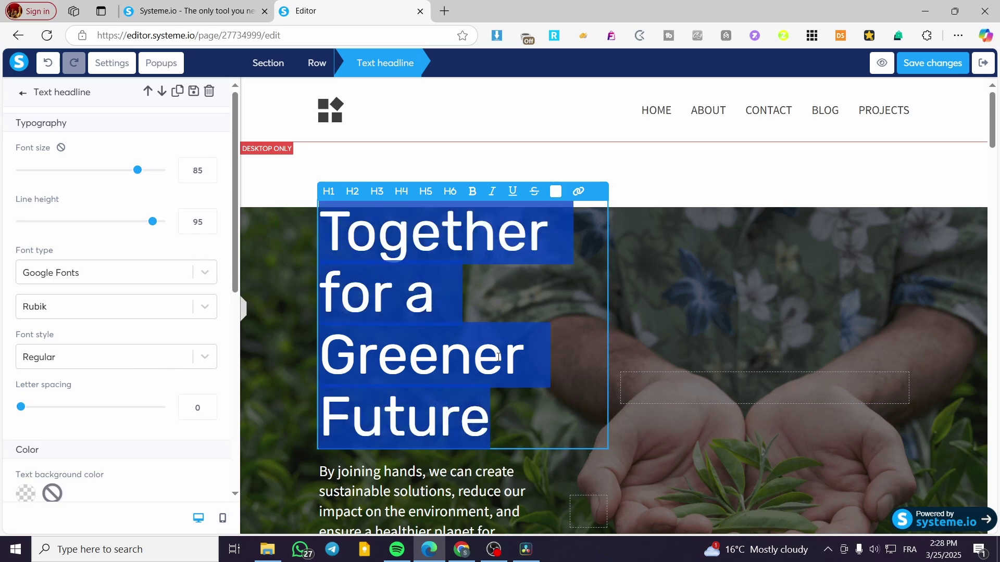
text(You)
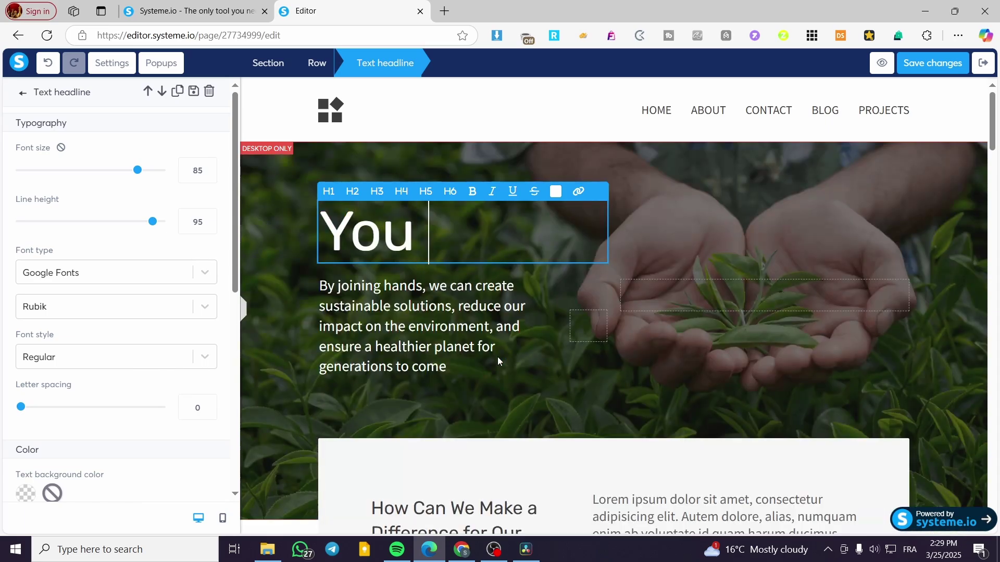
text( want to)
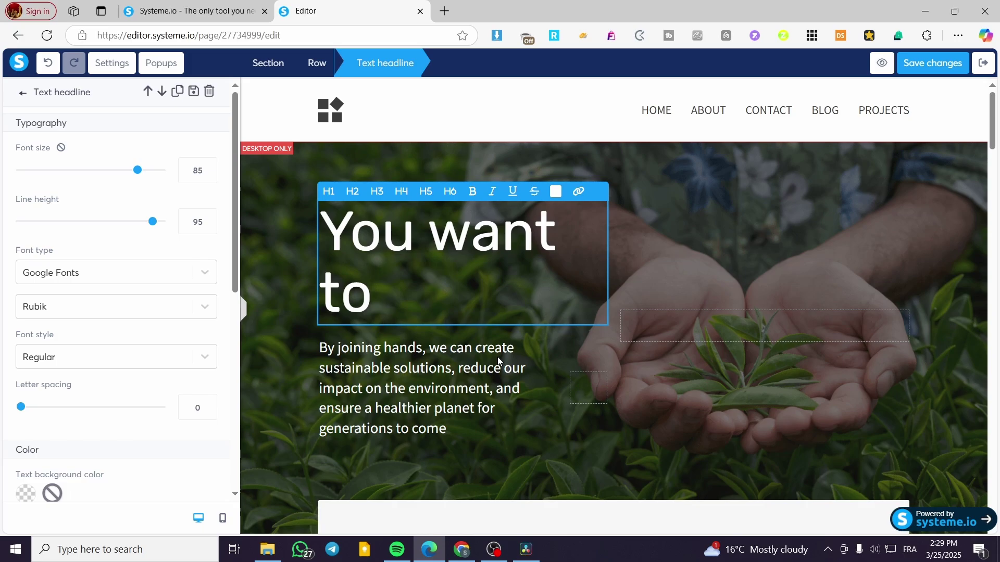
text( have a)
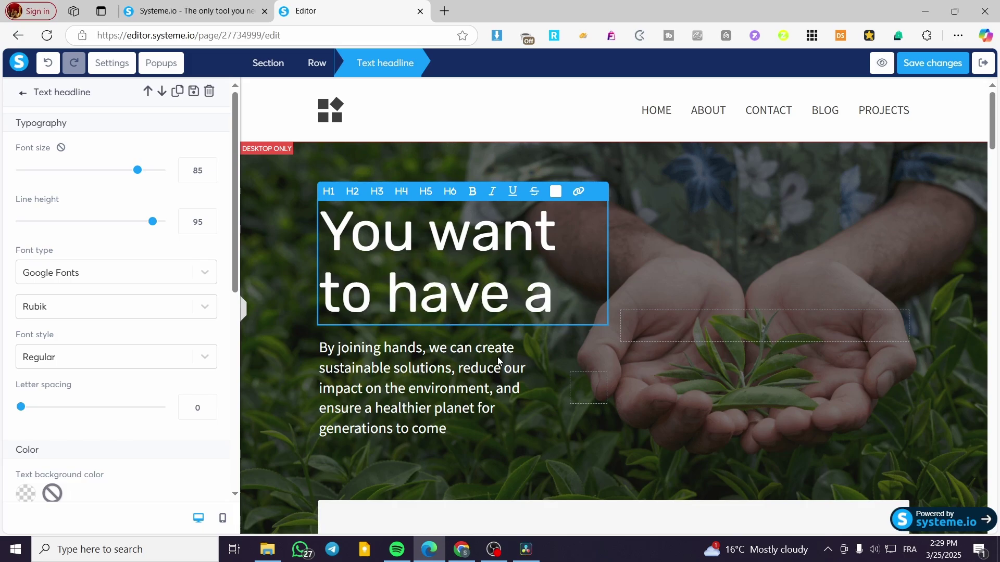
text( better)
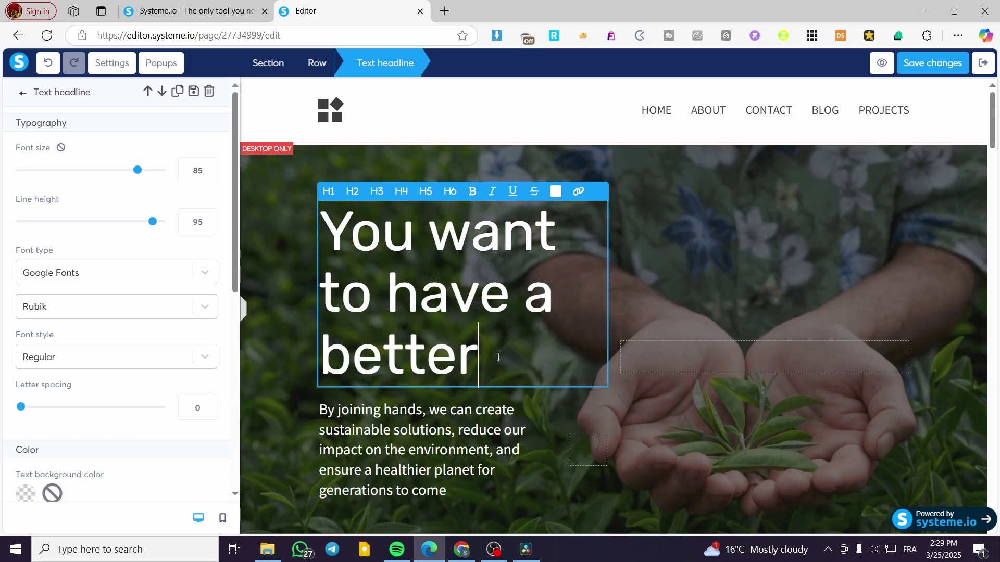
text( Body)
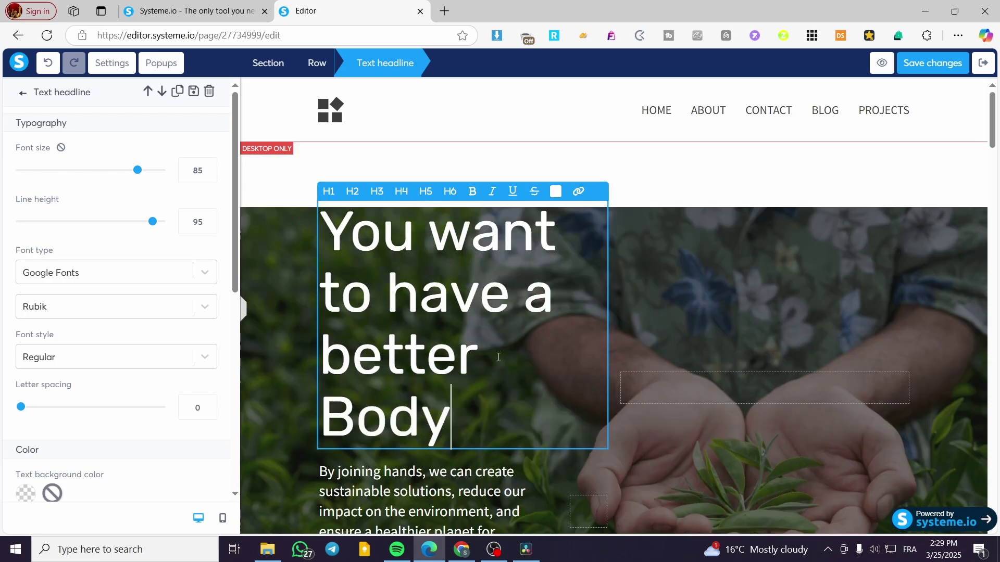
text( Shape)
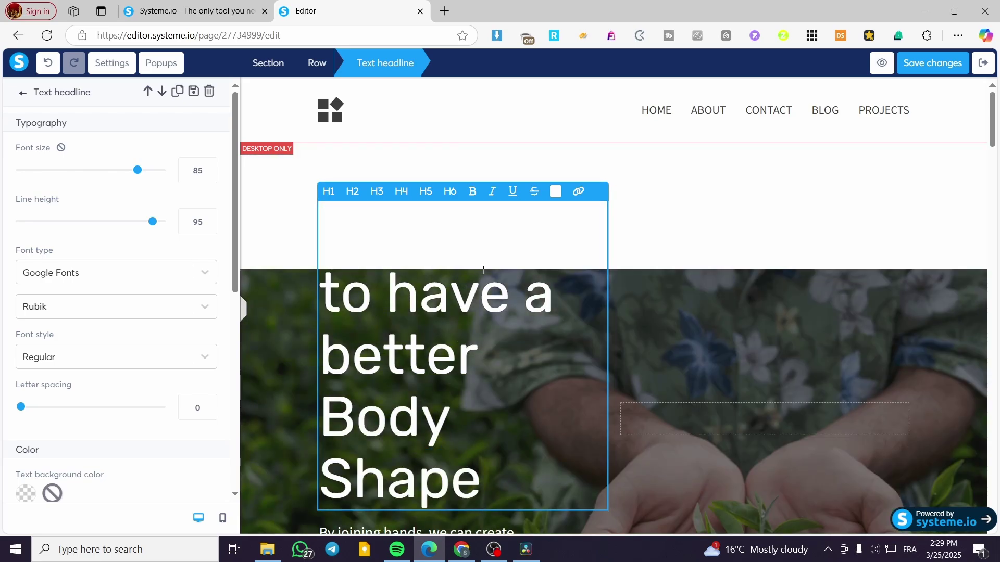
Format the hero headline as a bold H1 heading and add a question mark at its end.
click(363, 194)
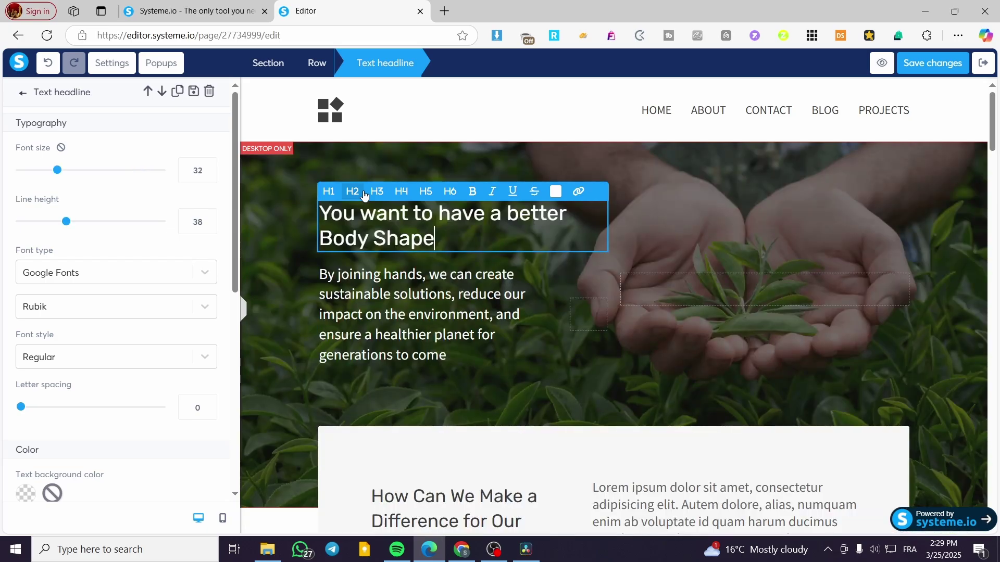
click(377, 192)
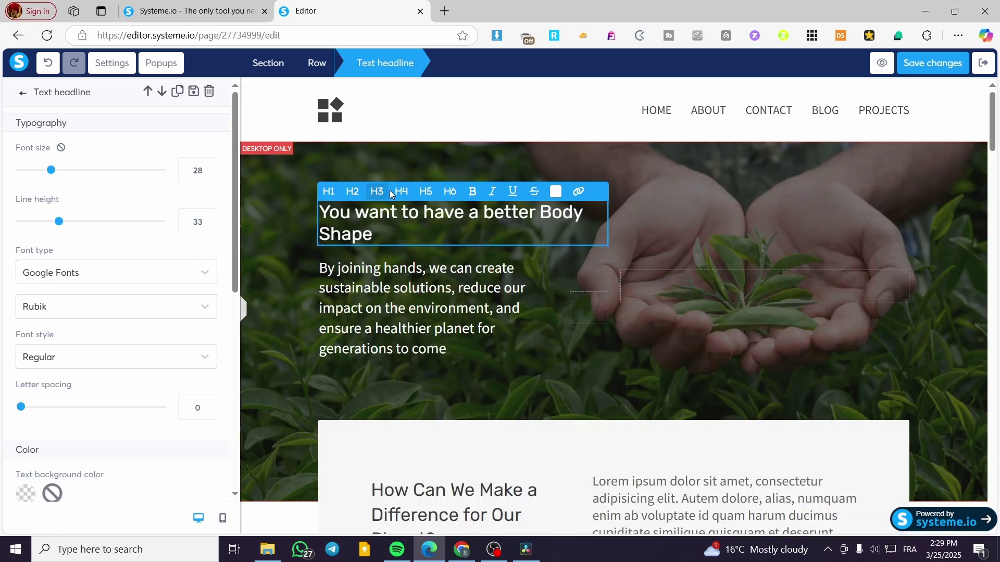
click(352, 191)
click(328, 191)
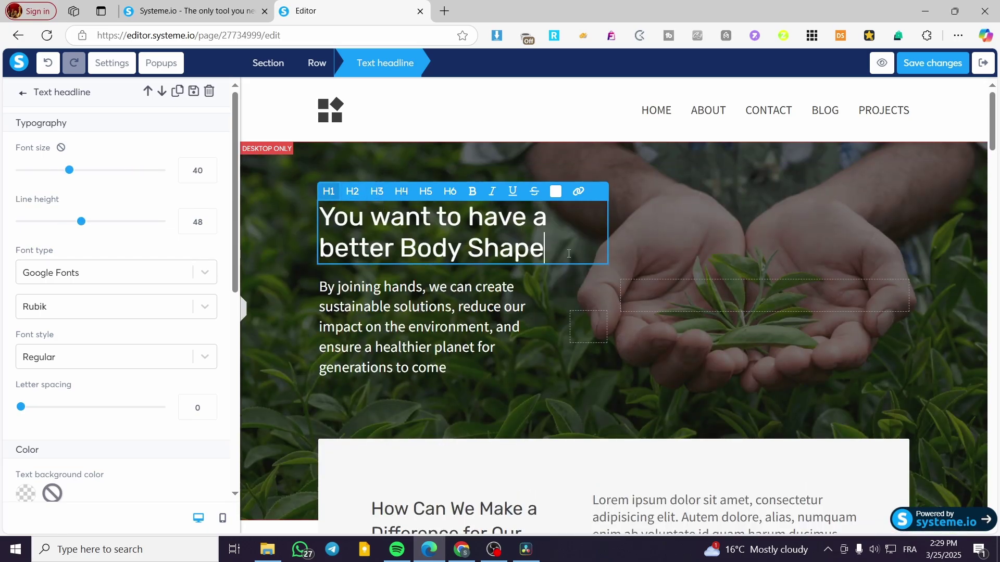
drag(546, 249, 319, 210)
click(473, 191)
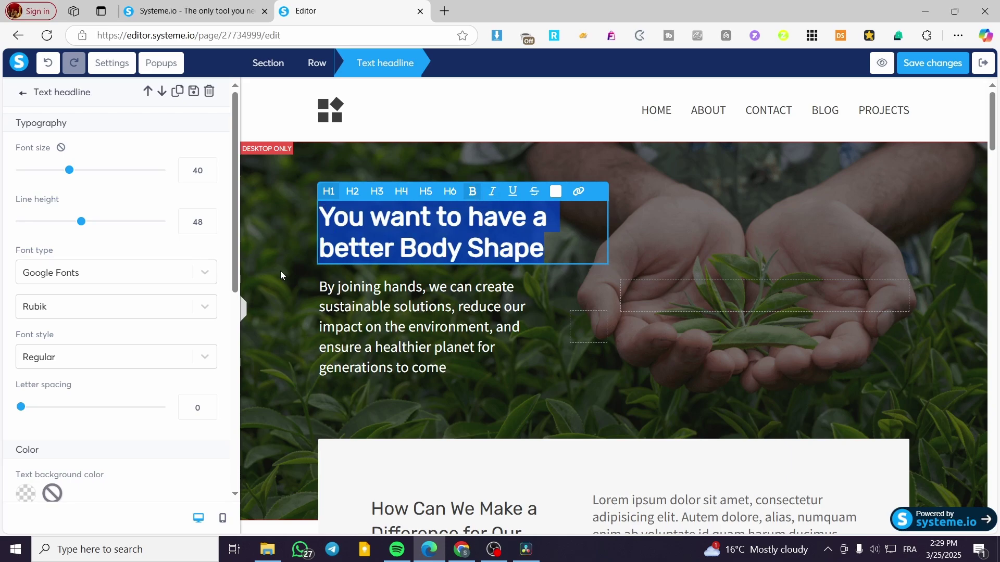
click(313, 251)
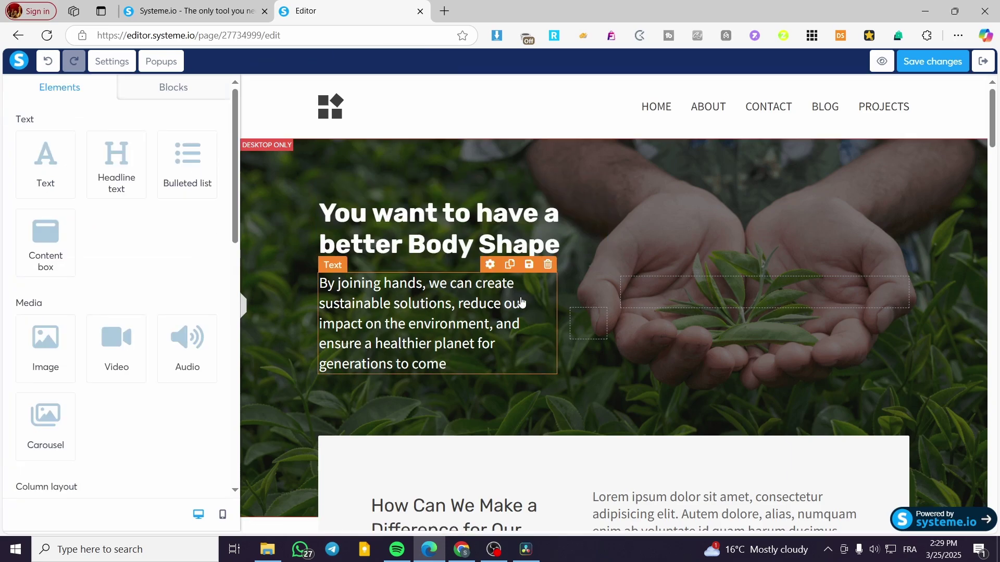
click(560, 247)
text(?)
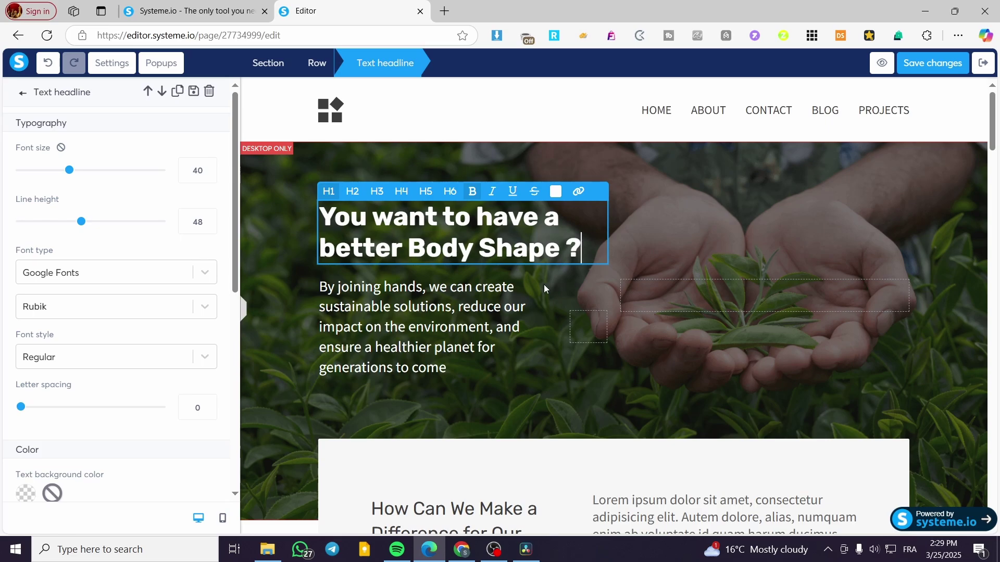
click(423, 317)
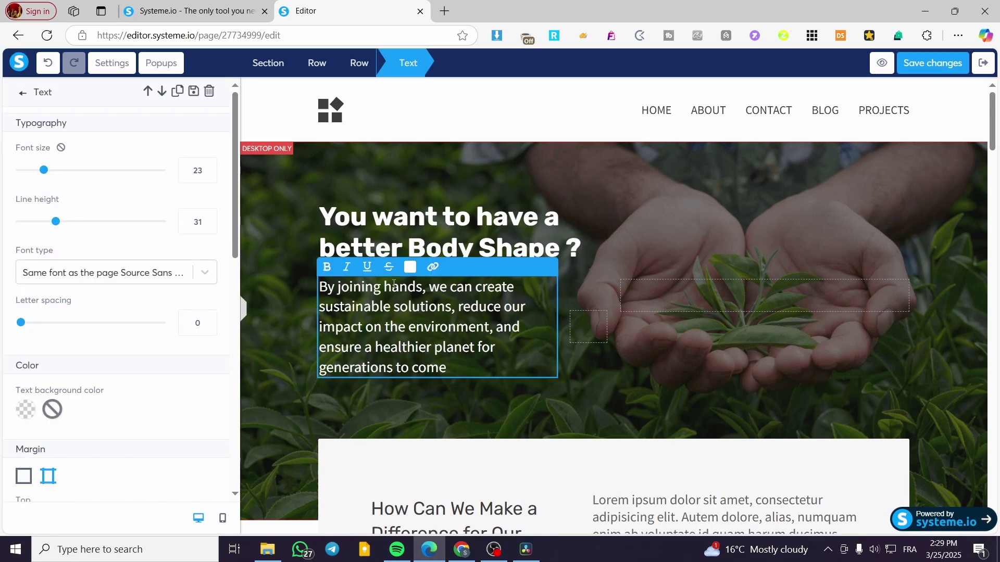
drag(384, 286, 475, 361)
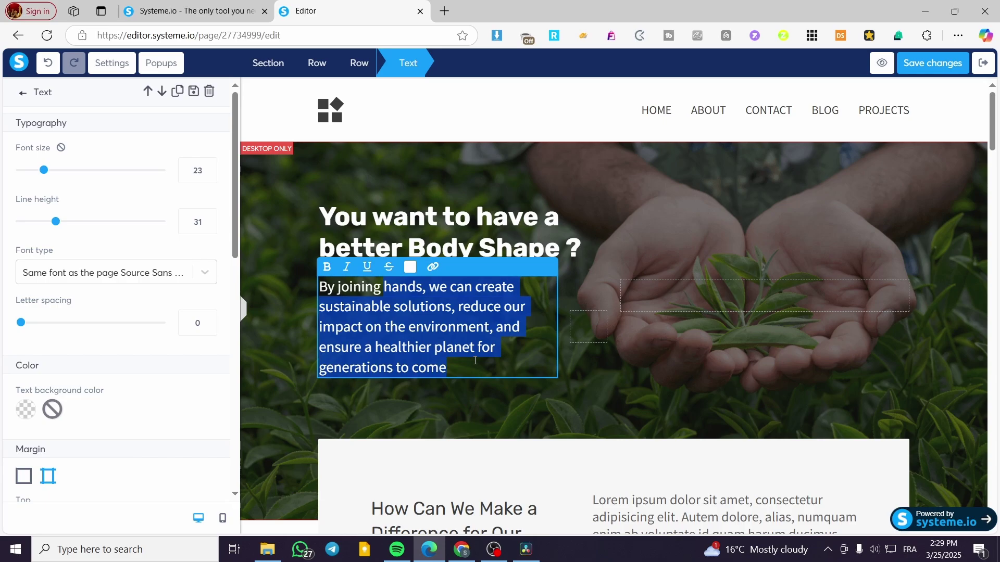
click(536, 417)
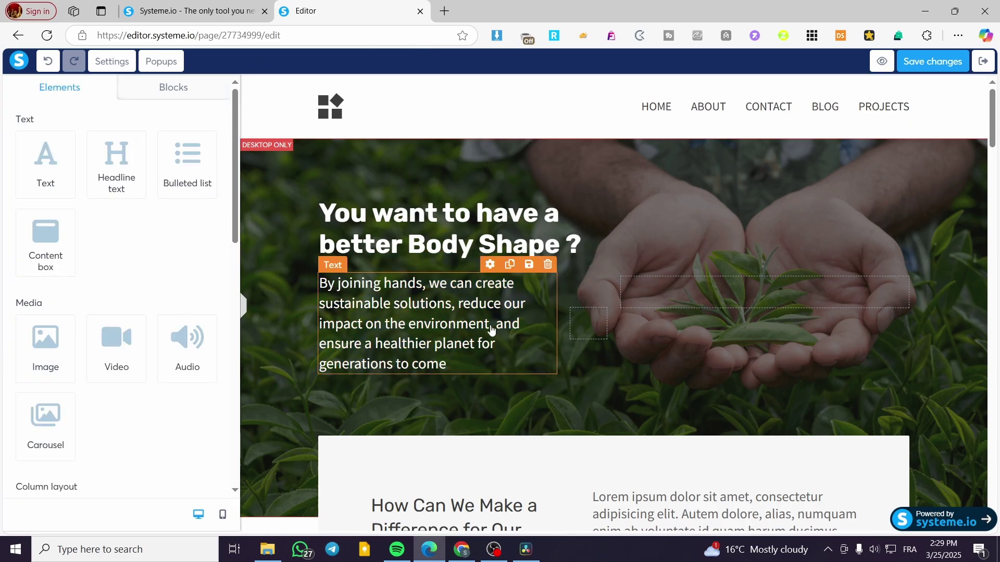
Delete the "How Can We Make a Difference for Our Planet?" row and move the "By joining hands" paragraph below the headline row.
scroll(480, 390, down, 3)
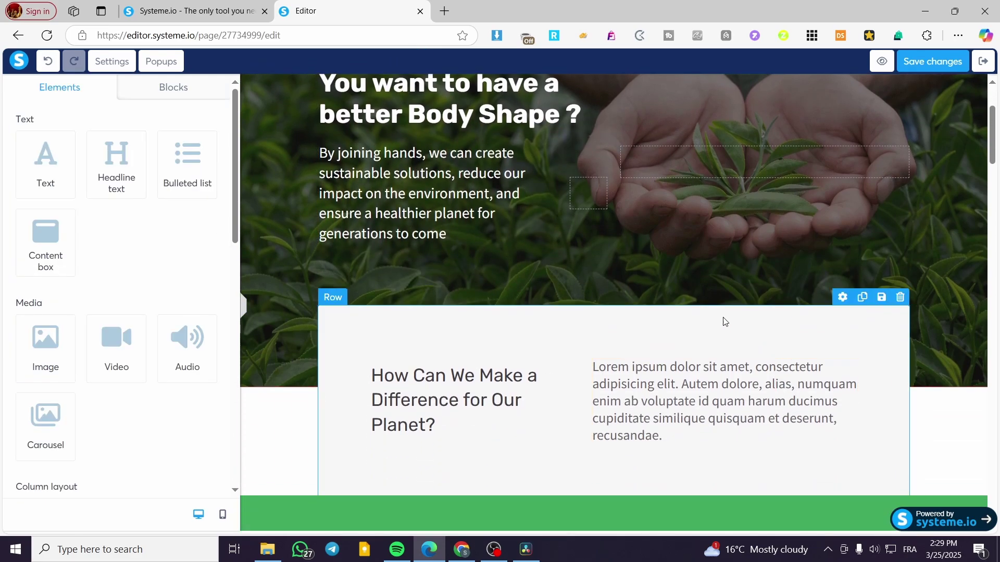
click(900, 297)
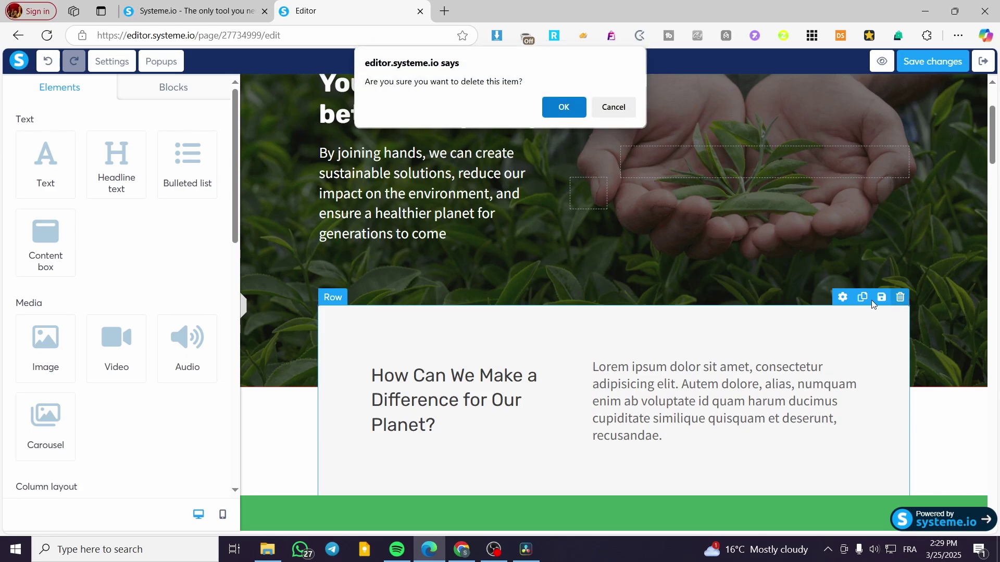
click(564, 105)
drag(422, 167, 586, 340)
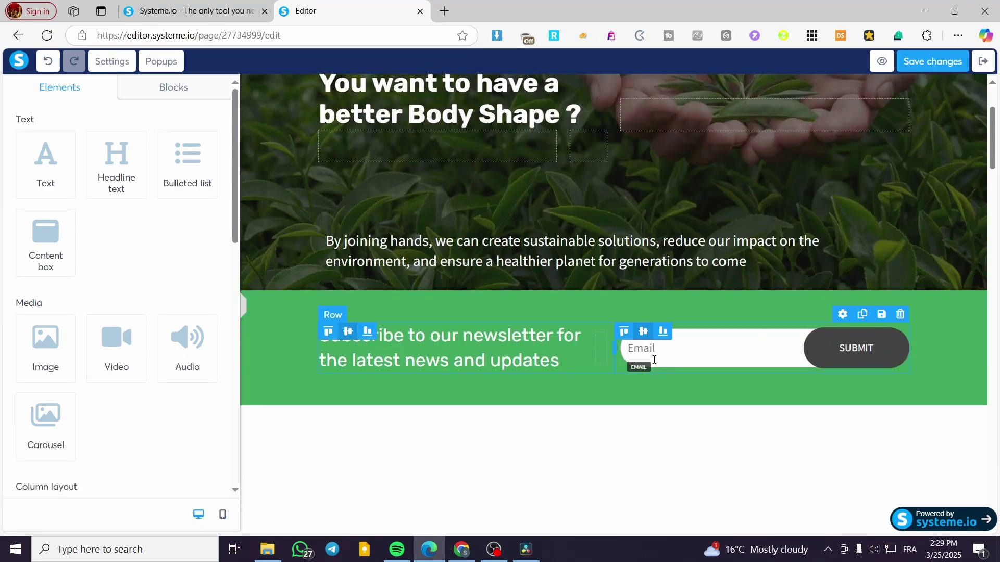
Add a Survey element to the hero section, directly below the headline row.
scroll(599, 266, up, 2)
scroll(603, 273, up, 2)
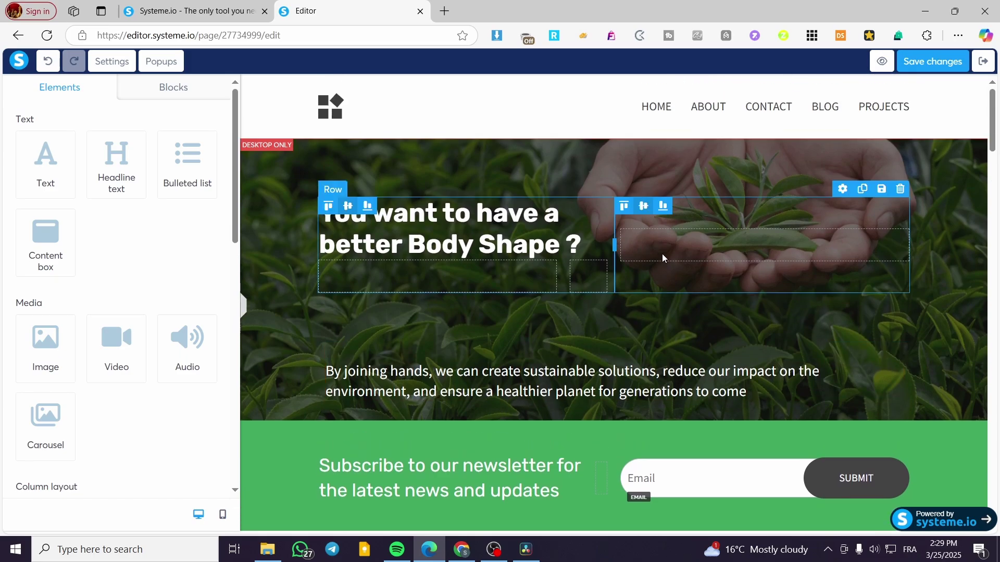
click(705, 238)
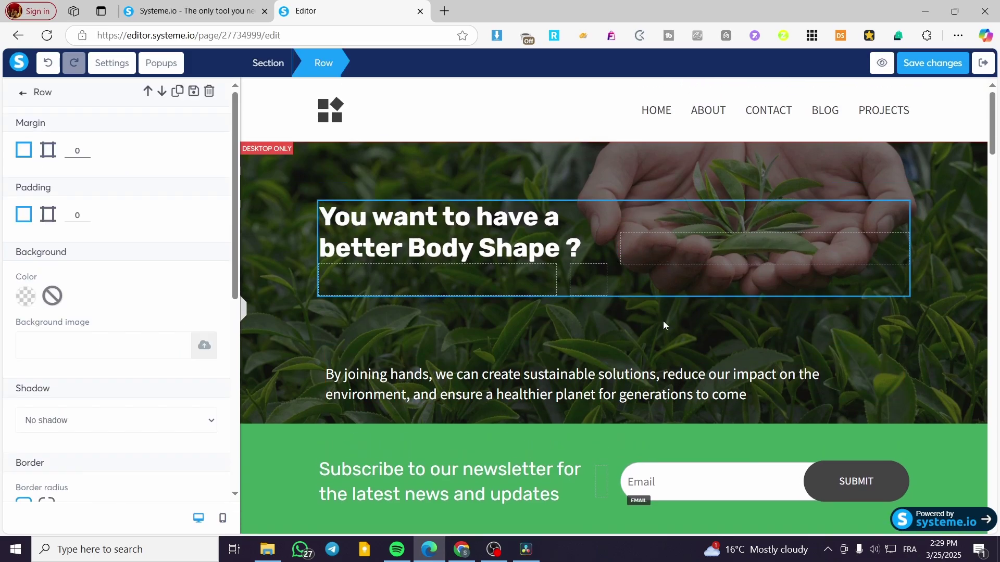
click(22, 94)
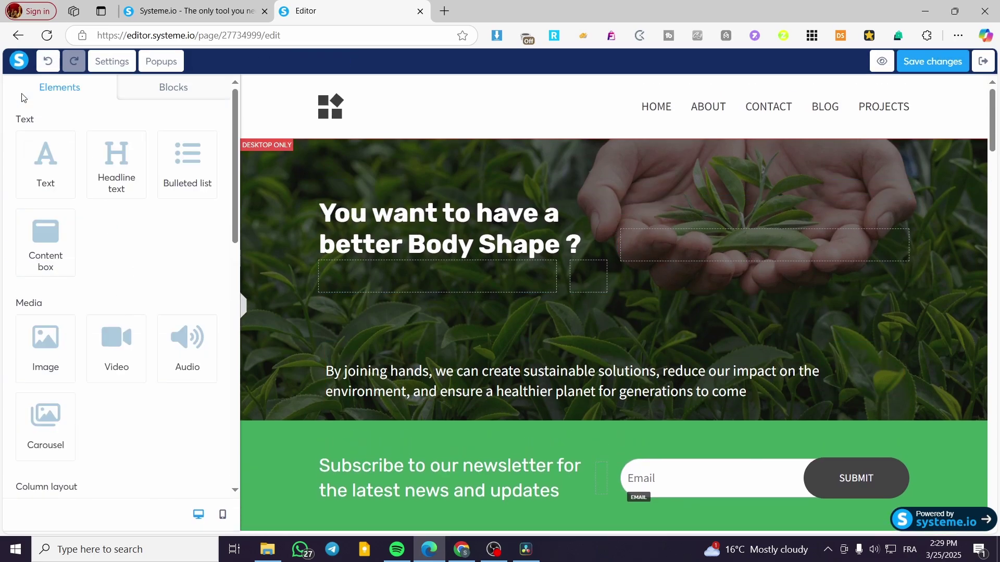
scroll(117, 298, down, 7)
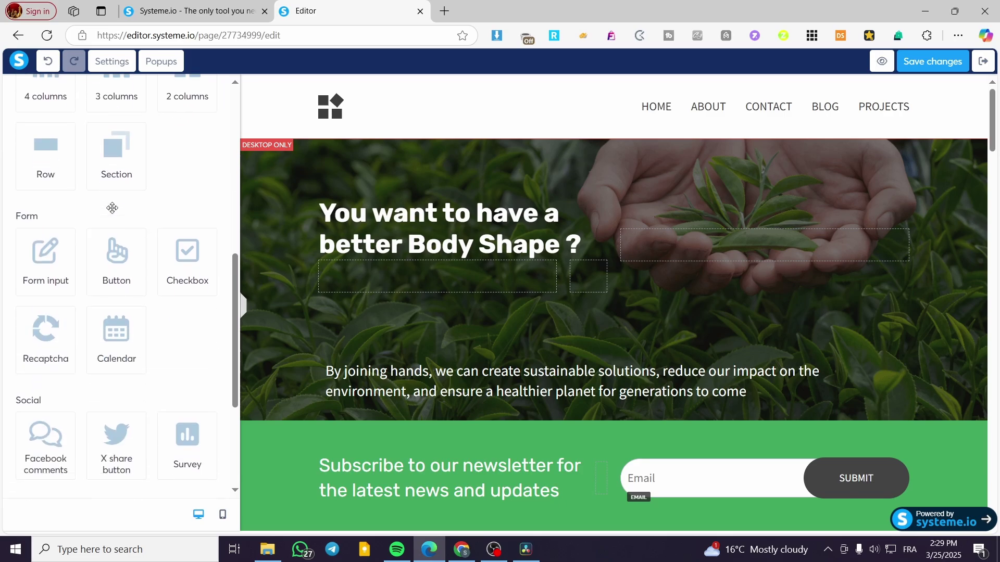
scroll(120, 242, up, 4)
scroll(120, 242, up, 4)
scroll(156, 234, down, 8)
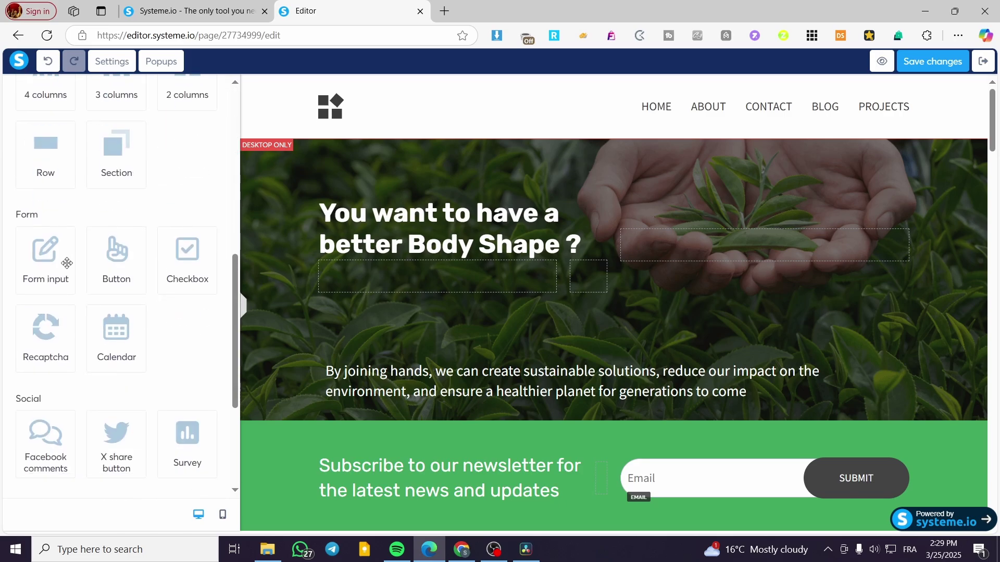
scroll(209, 261, down, 3)
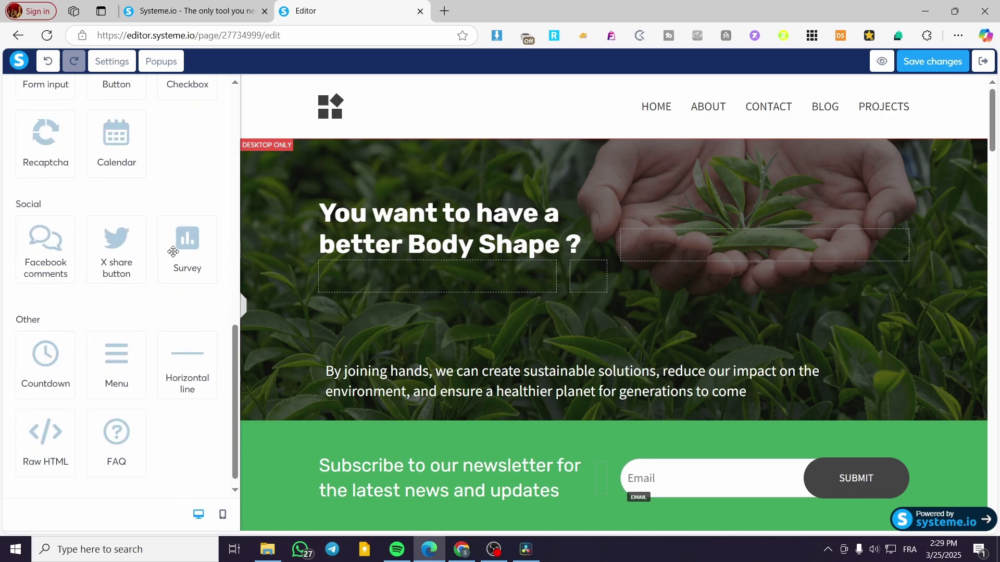
drag(187, 250, 655, 276)
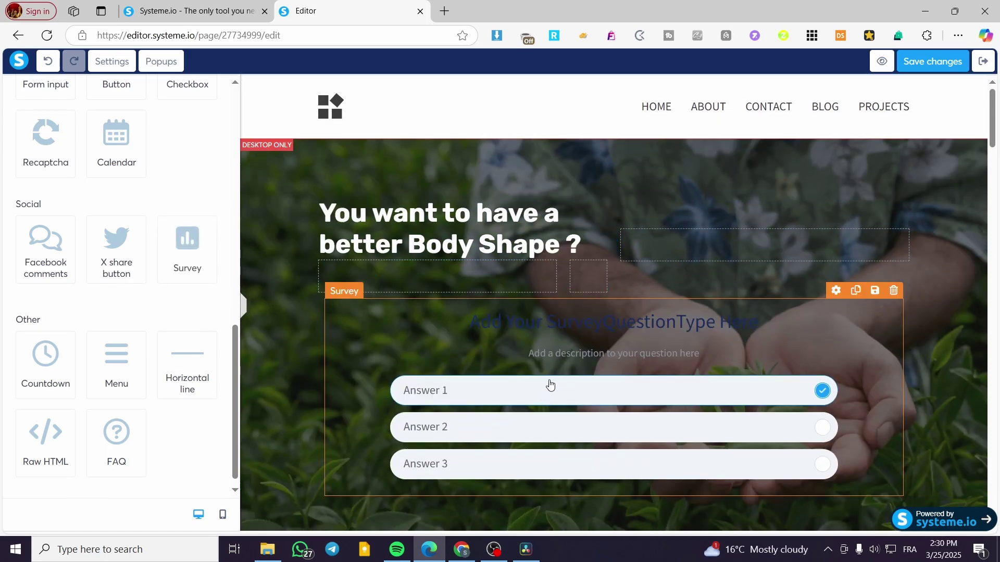
click(557, 322)
click(509, 327)
click(503, 326)
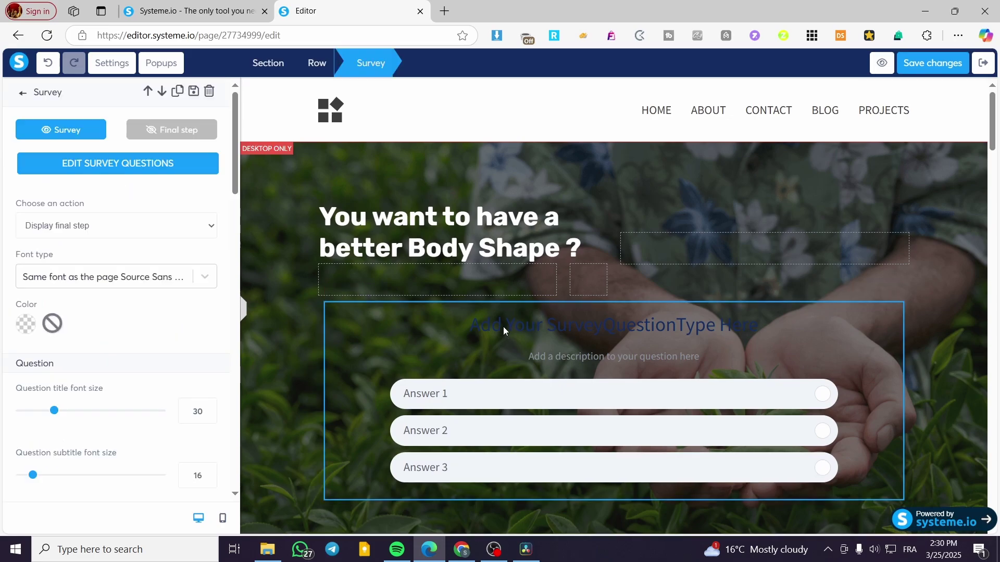
click(504, 327)
click(503, 327)
click(118, 231)
click(118, 232)
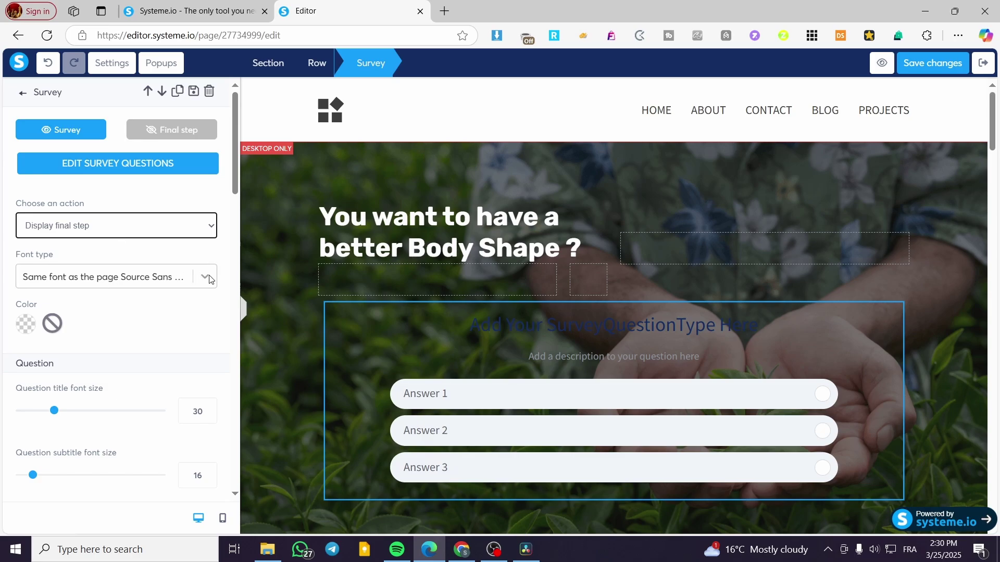
click(689, 329)
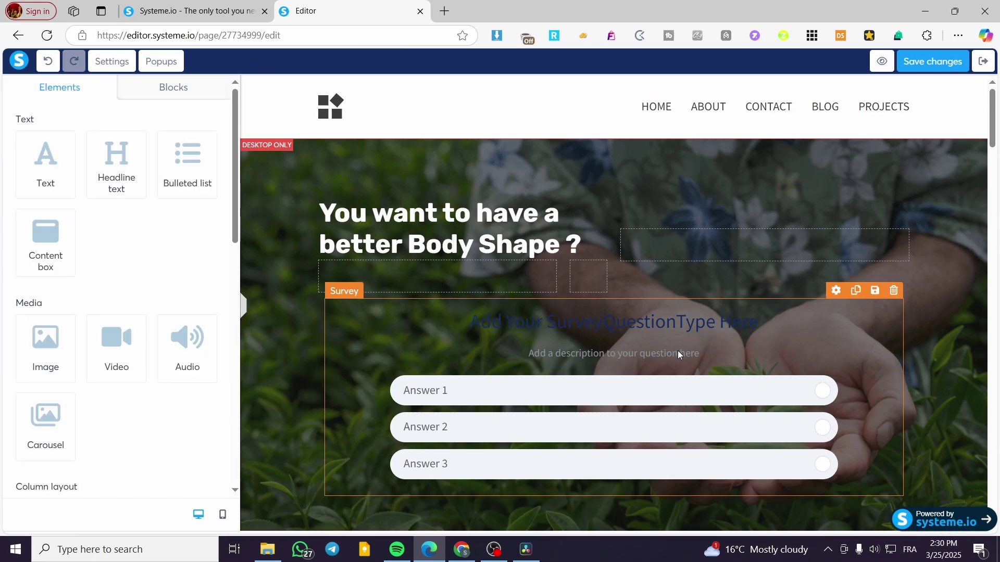
click(590, 359)
click(585, 339)
click(583, 316)
click(587, 353)
Open the survey's placeholder question for editing and change its text to "Do you have a program to lose weight".
click(388, 339)
click(121, 169)
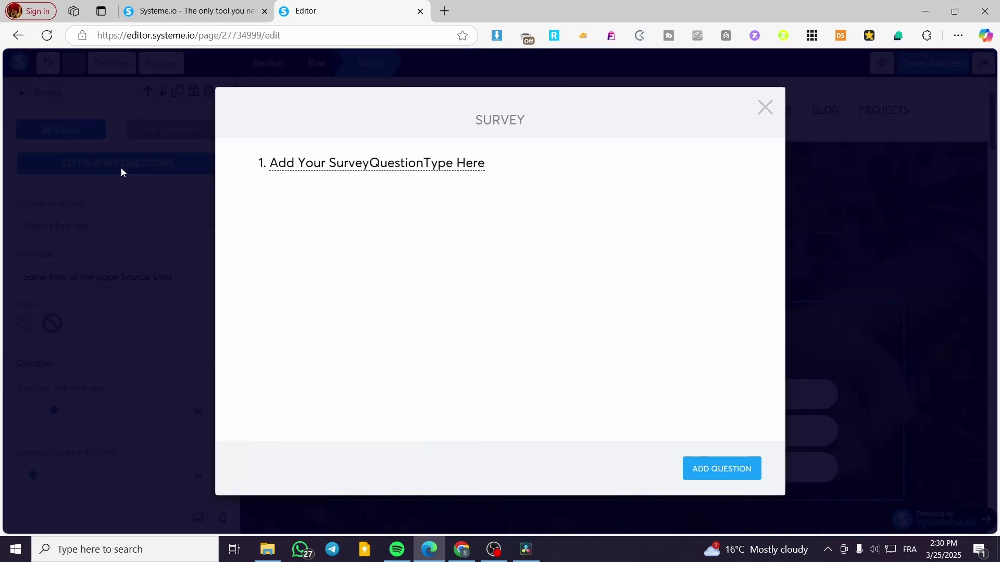
click(476, 165)
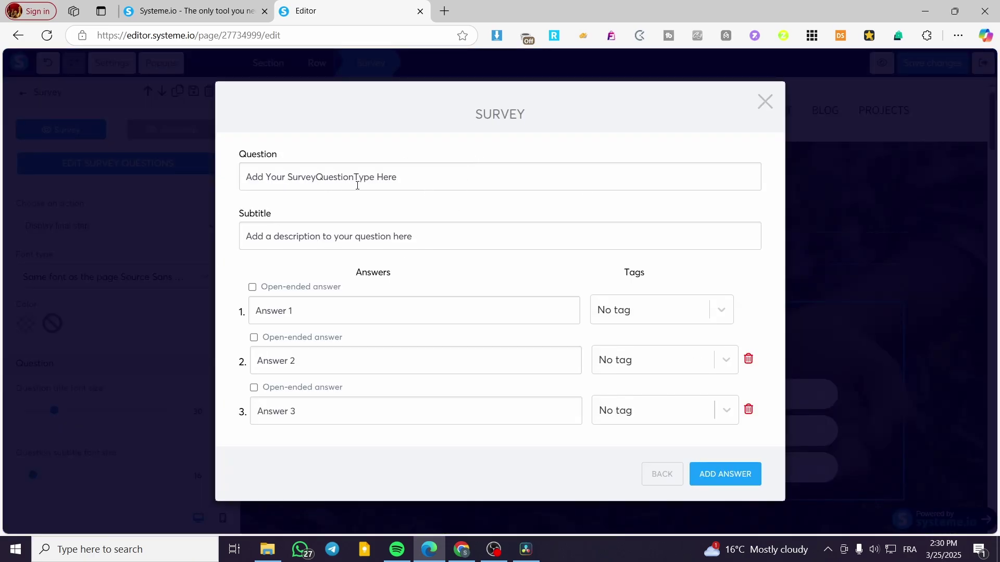
drag(415, 179, 213, 180)
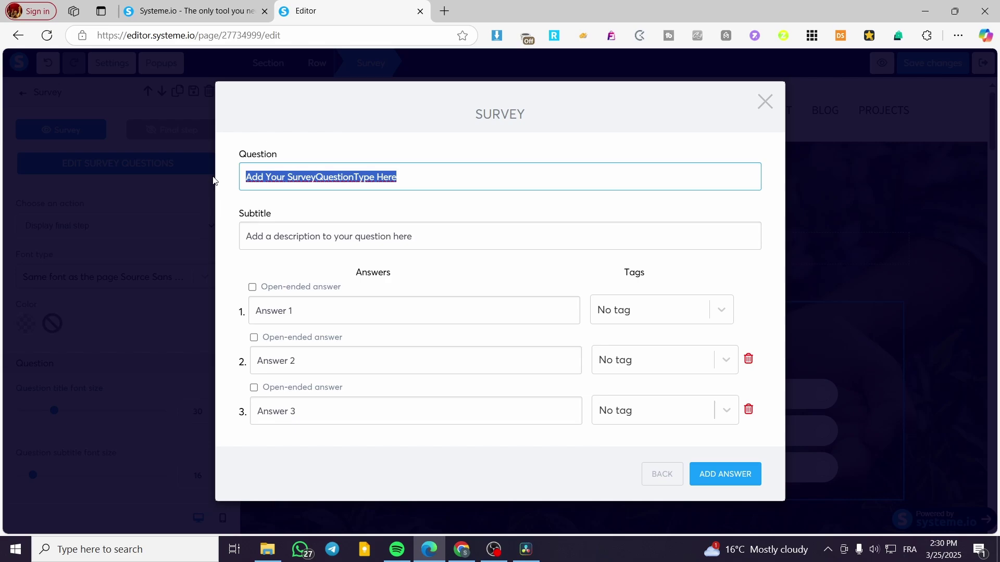
text(H)
key(BackSpace)
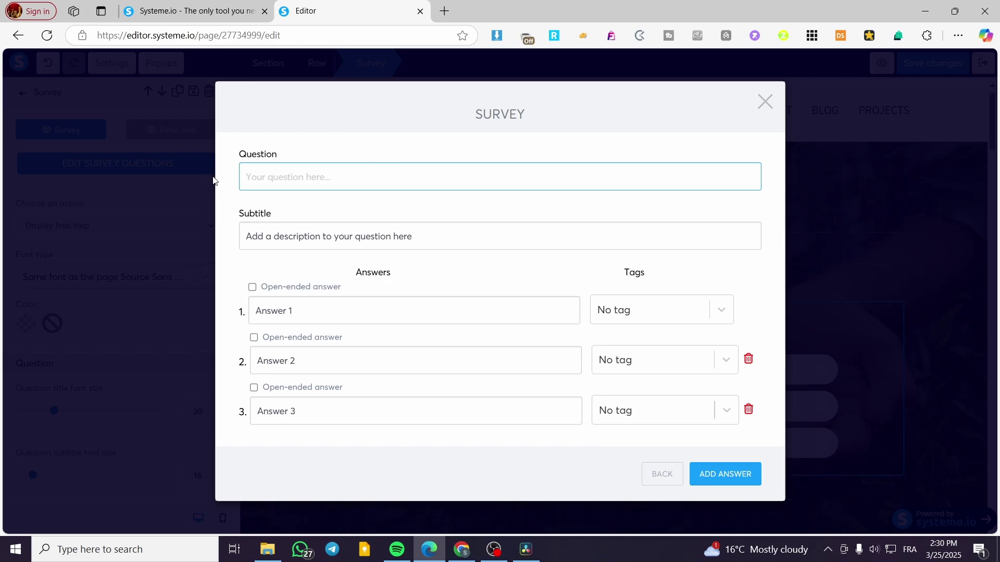
text(Do you have)
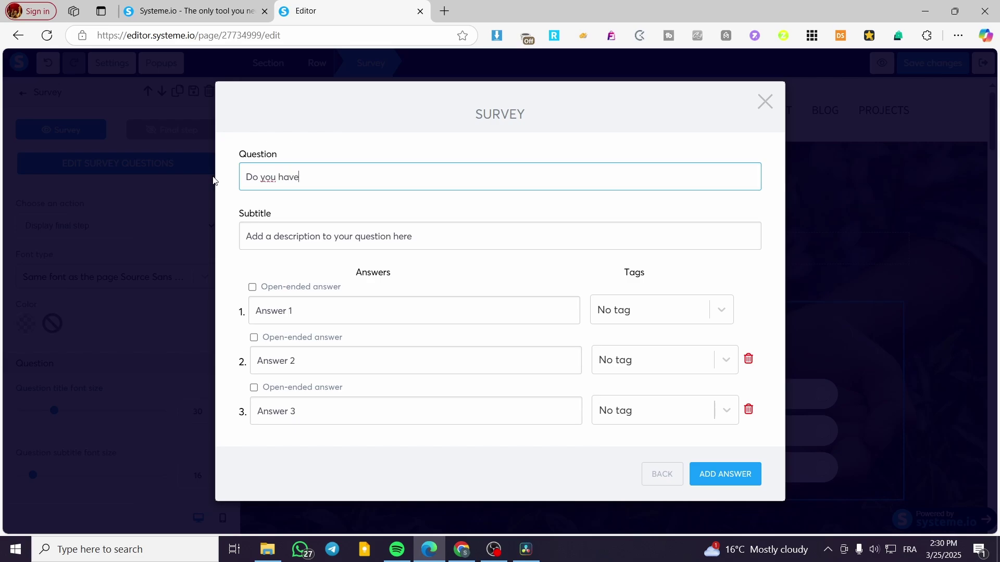
text( a spec)
key(BackSpace)
key(BackSpace)
text(program to lose weight)
Revise the survey question to read "Do you have an efficient program to lose weight ?".
click(310, 178)
text(n eff)
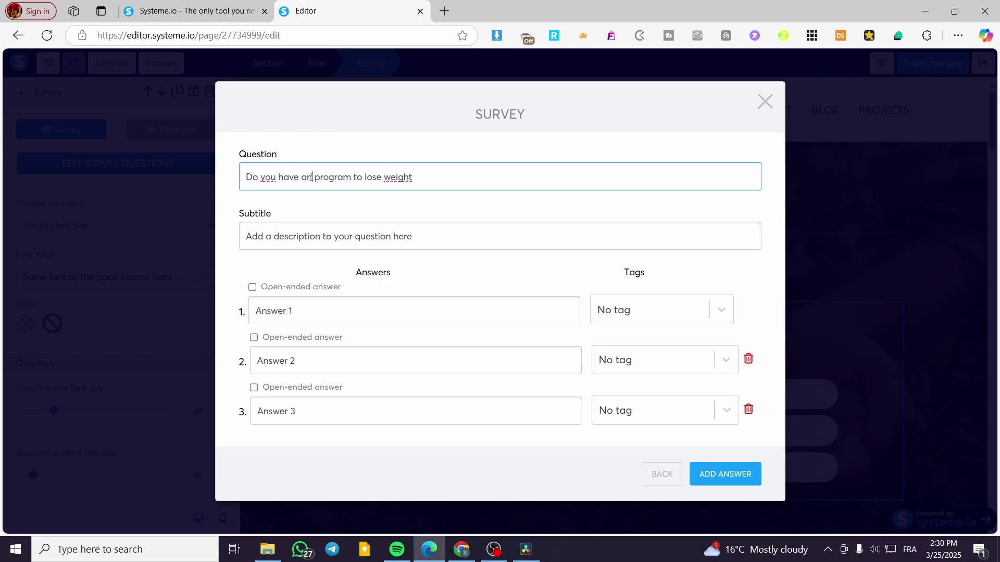
text(ic)
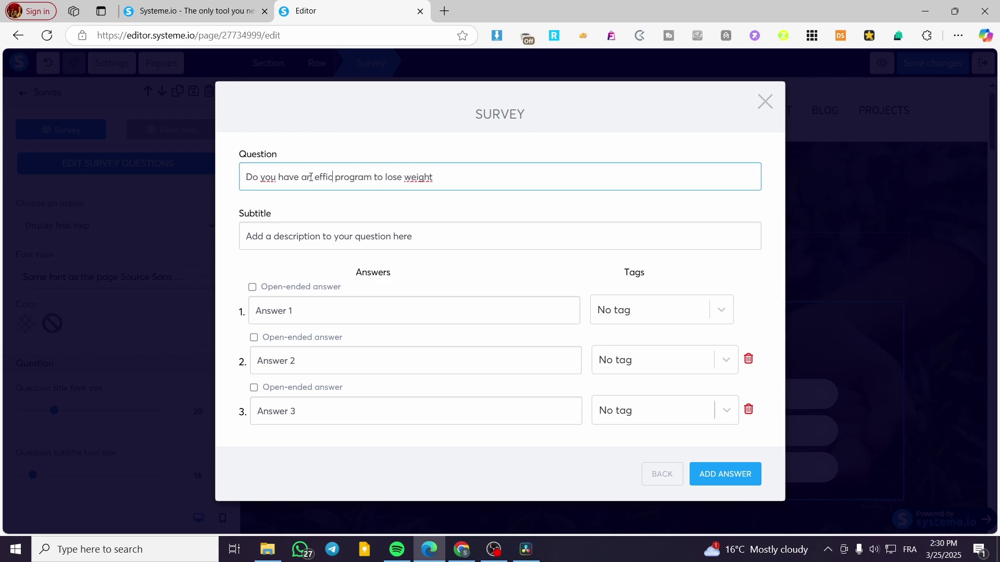
text(ient)
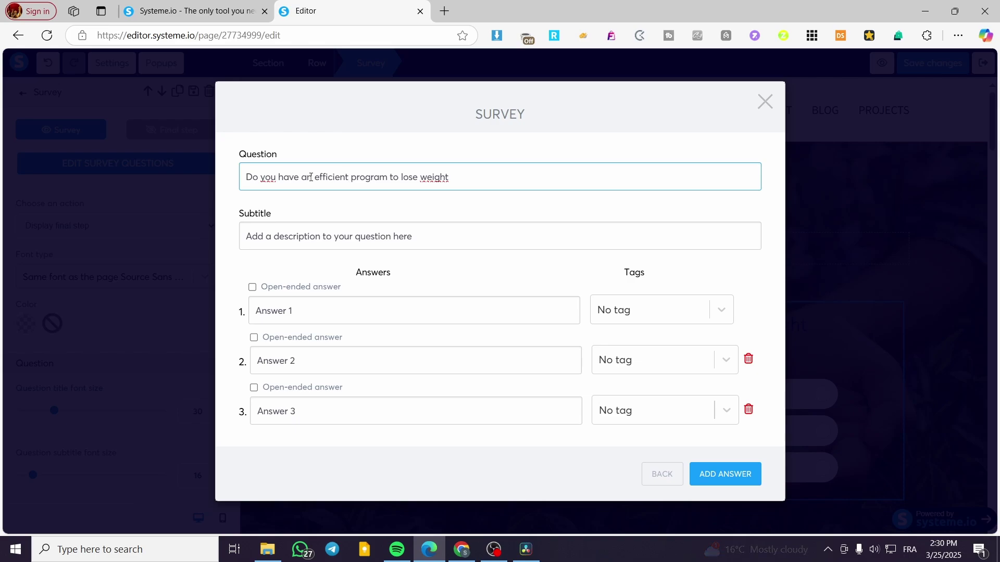
click(498, 175)
text(?)
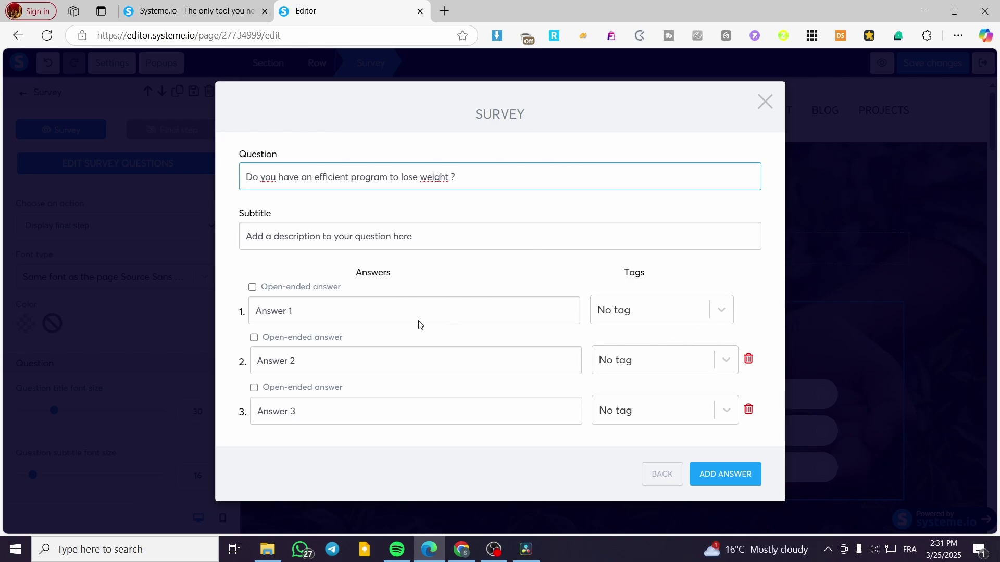
Clear the placeholder description from the question's subtitle, leaving it empty.
drag(419, 237, 237, 237)
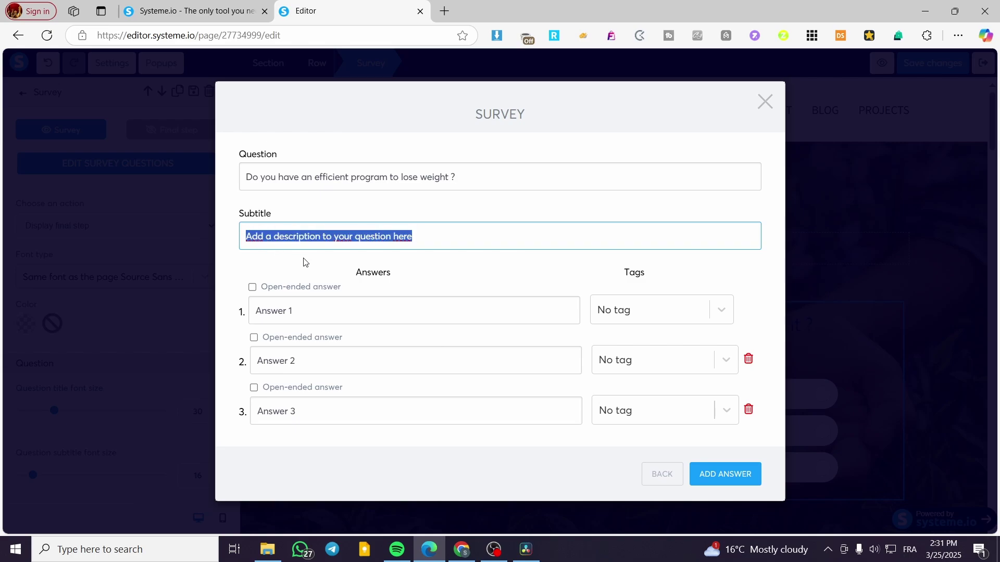
text(if)
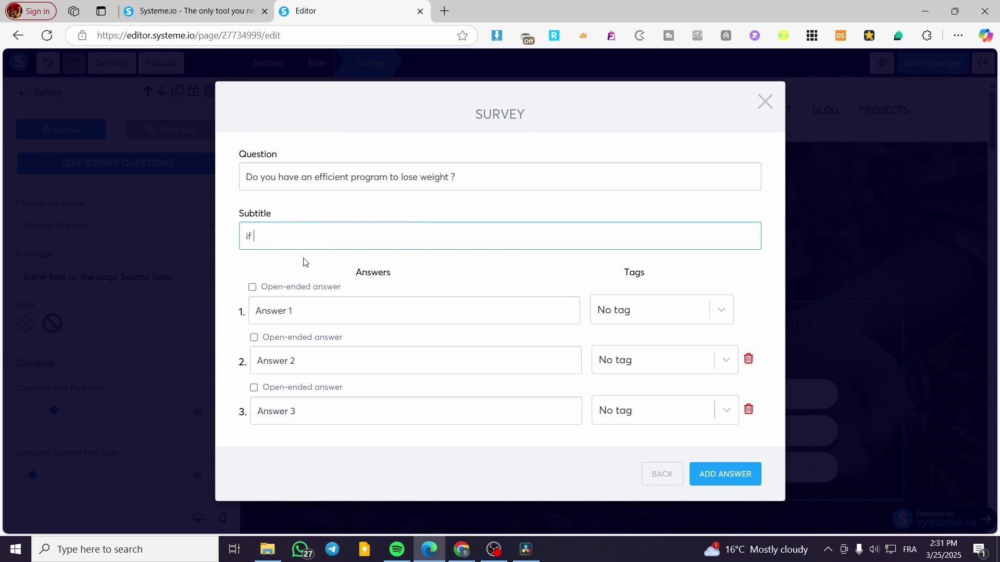
text( no)
key(BackSpace)
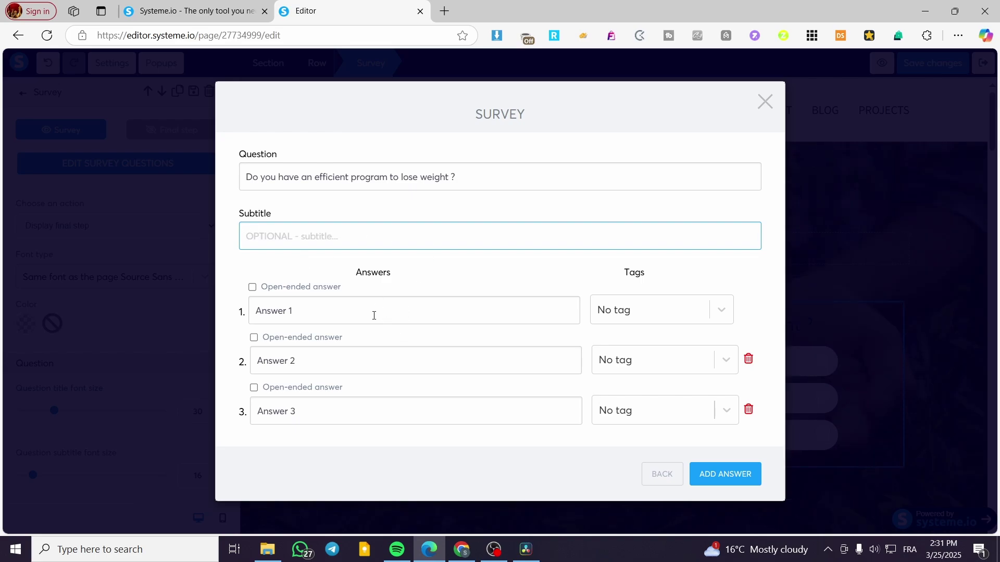
drag(374, 315, 245, 311)
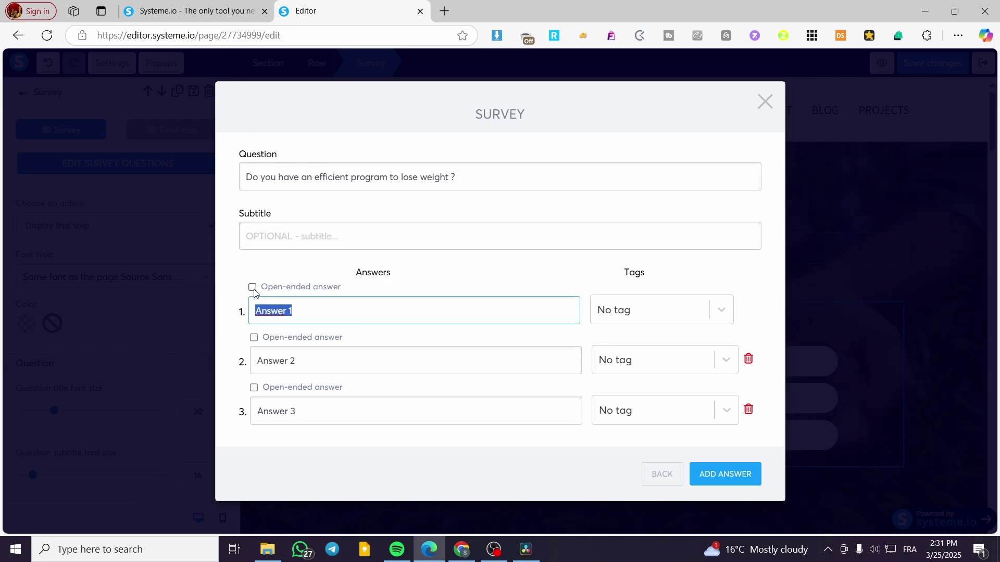
click(253, 288)
click(253, 288)
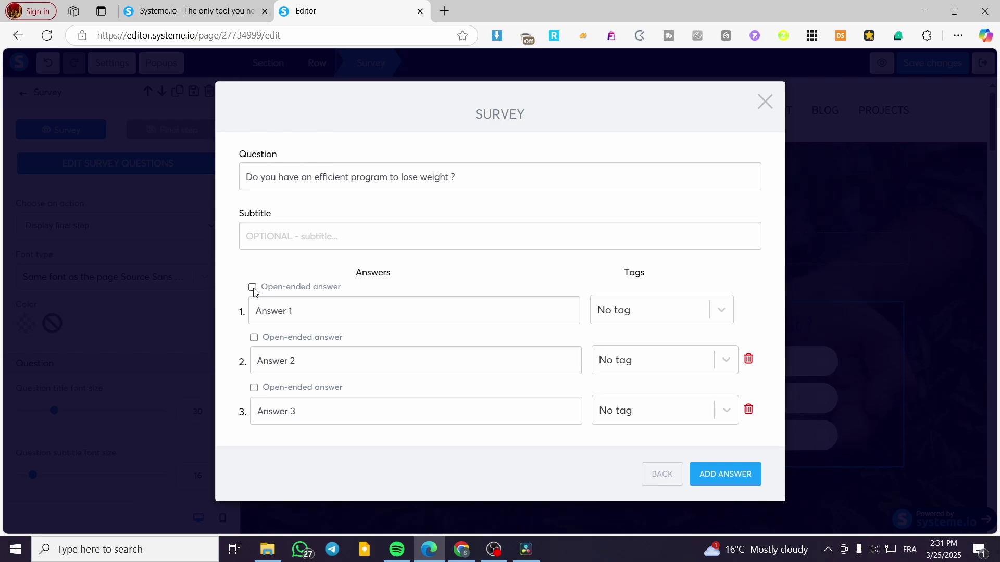
drag(319, 308, 245, 311)
click(721, 312)
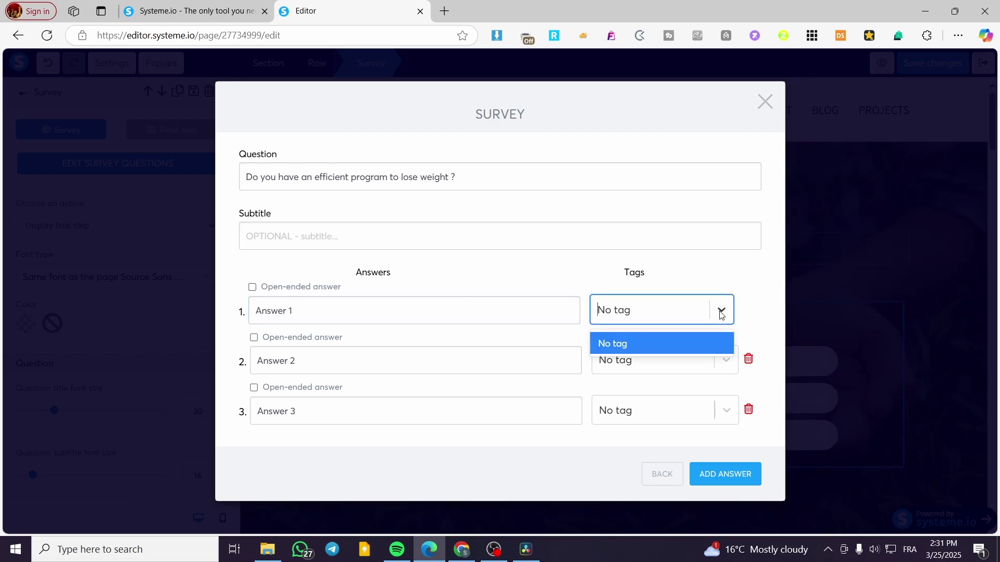
click(721, 313)
Set the first survey answer to "Yes i have an efficient program to lose weight.".
drag(359, 314, 257, 312)
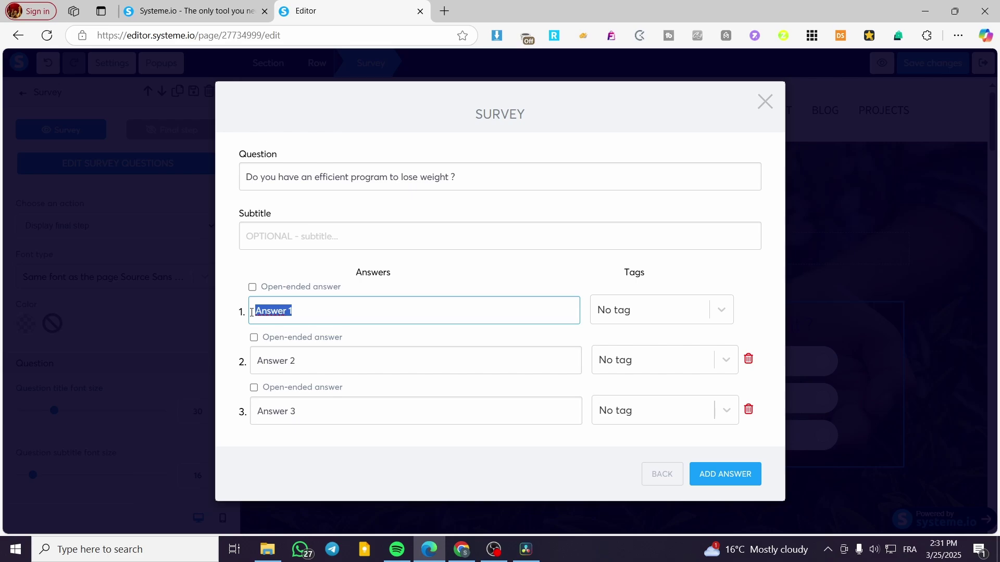
text(Yes i am)
key(BackSpace)
text(have an eddicient )
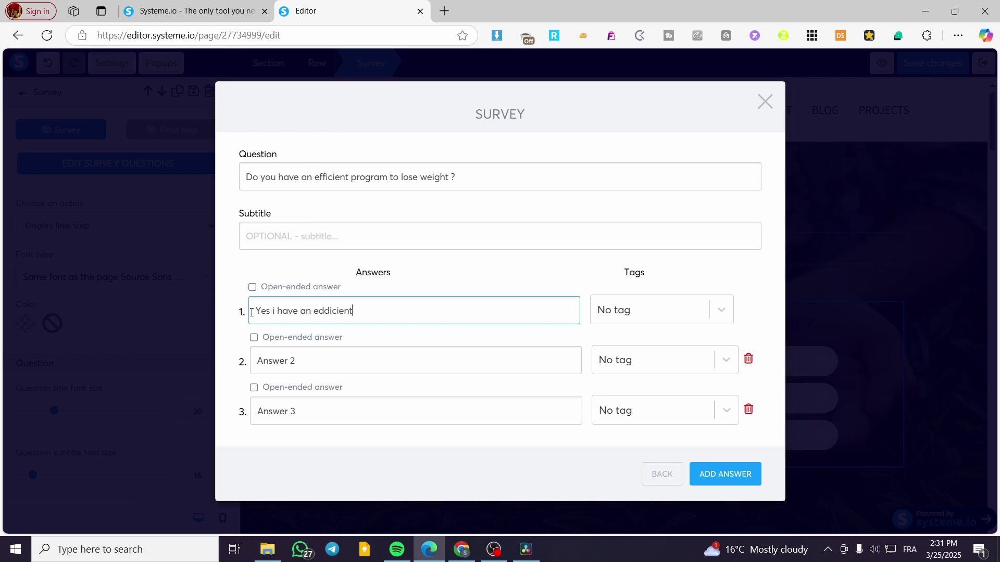
text(program to lose weight)
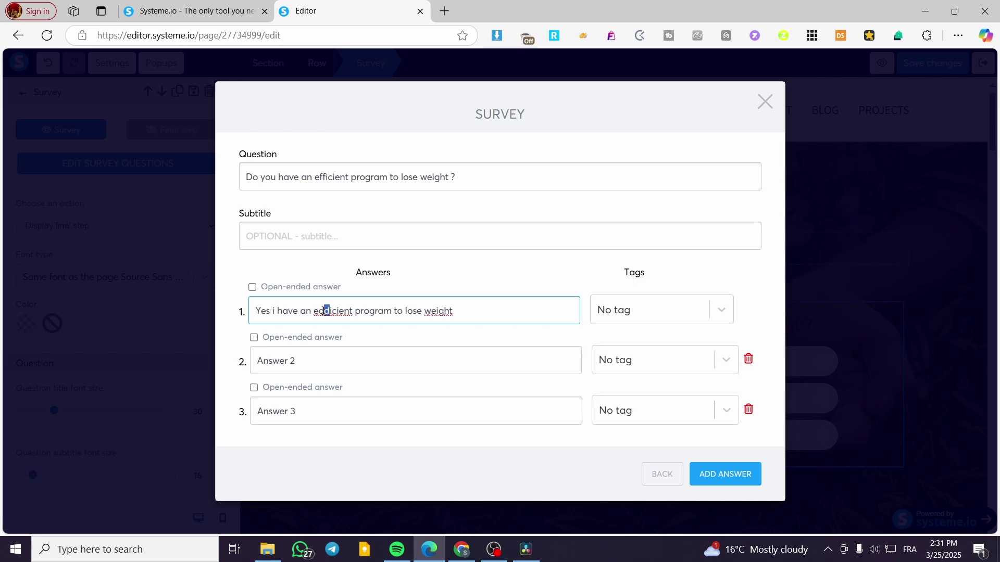
drag(327, 311, 317, 310)
text(ff)
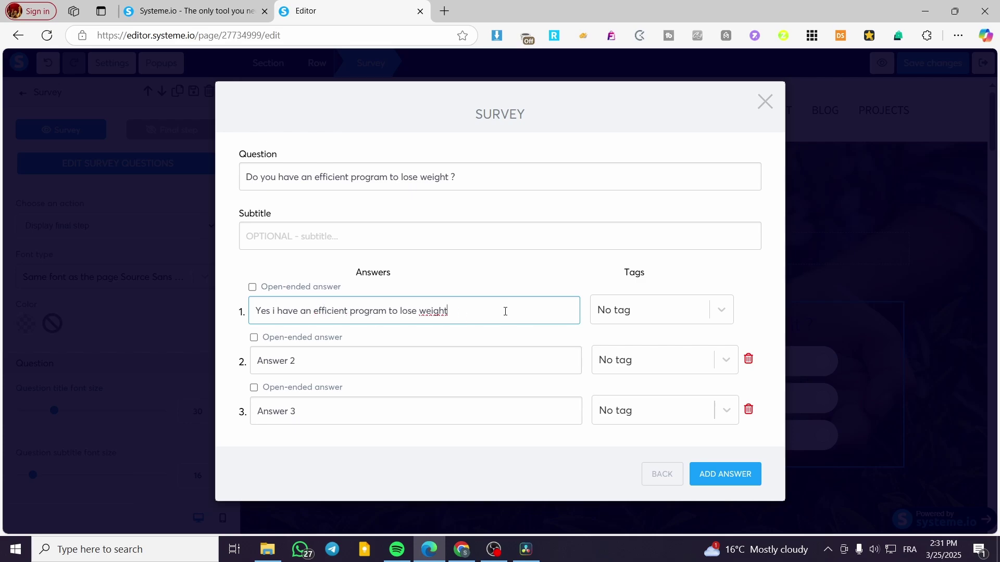
right_click(442, 311)
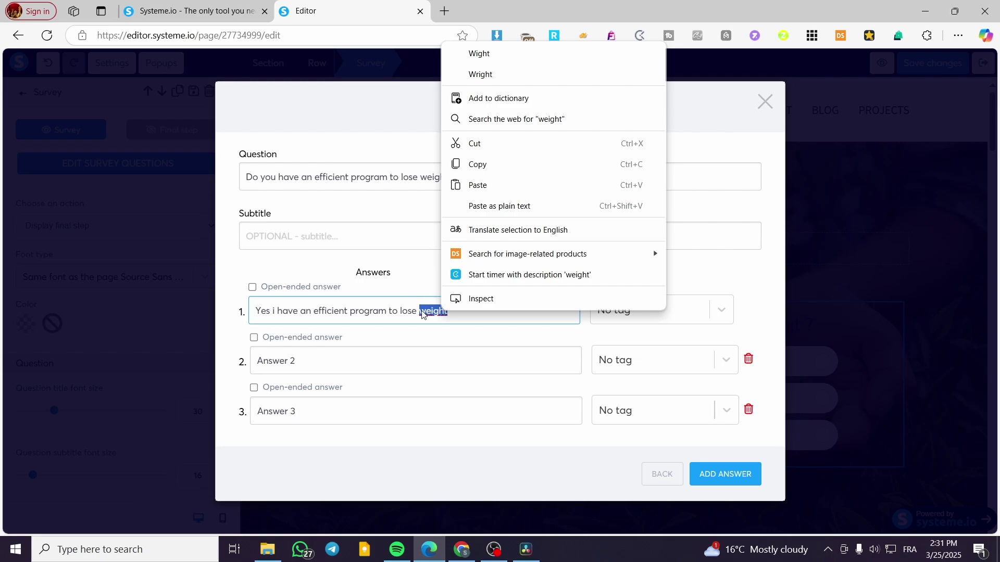
click(457, 314)
click(460, 316)
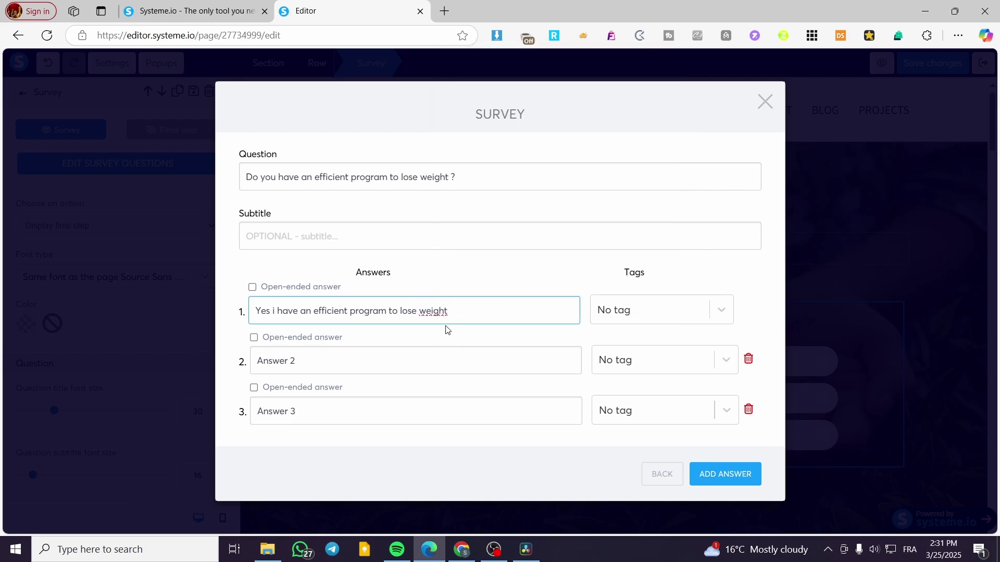
text(.)
Set the second survey answer to "I do not have a program to lose weight".
drag(298, 362, 248, 370)
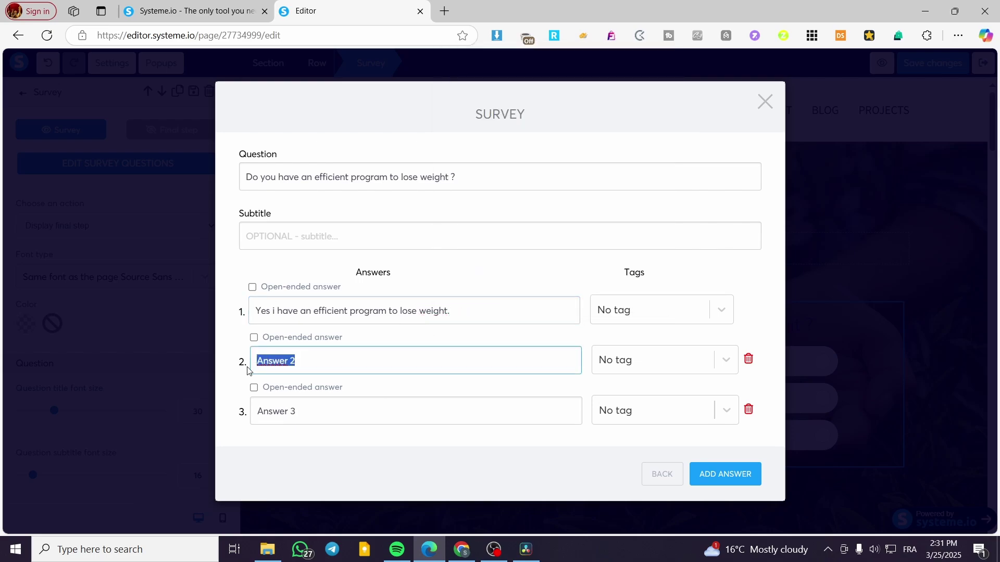
text(I do not have a p)
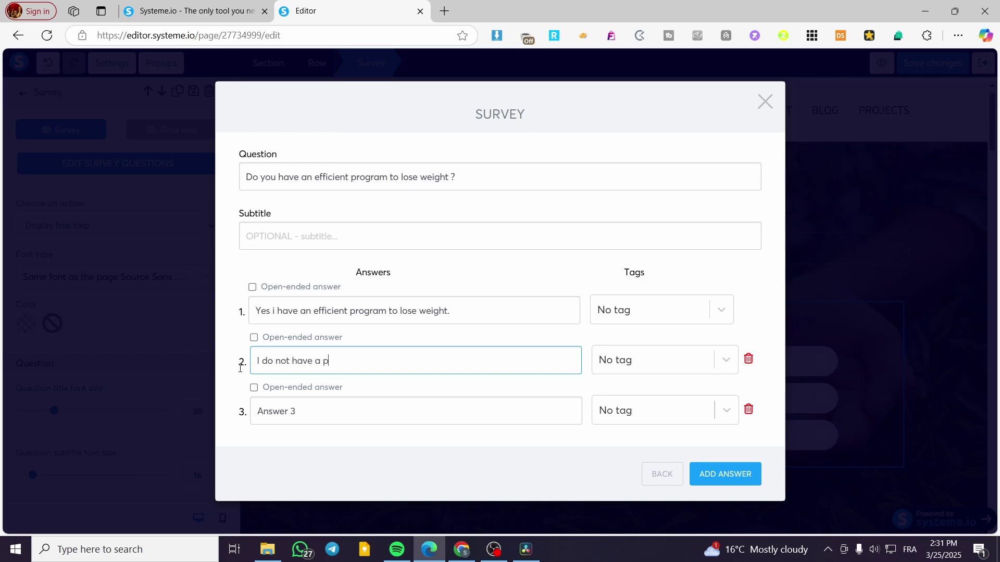
text(rogram)
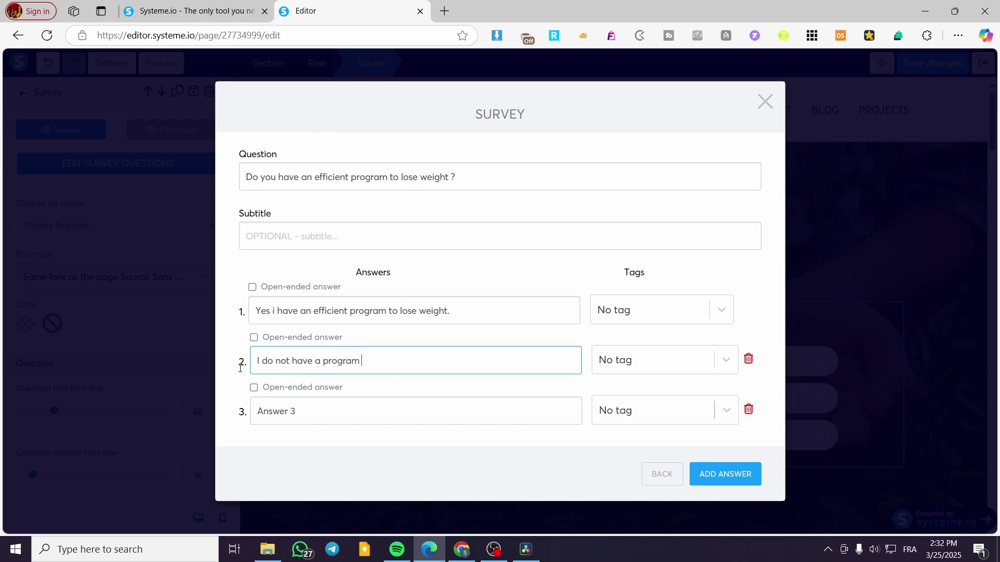
text( to lose)
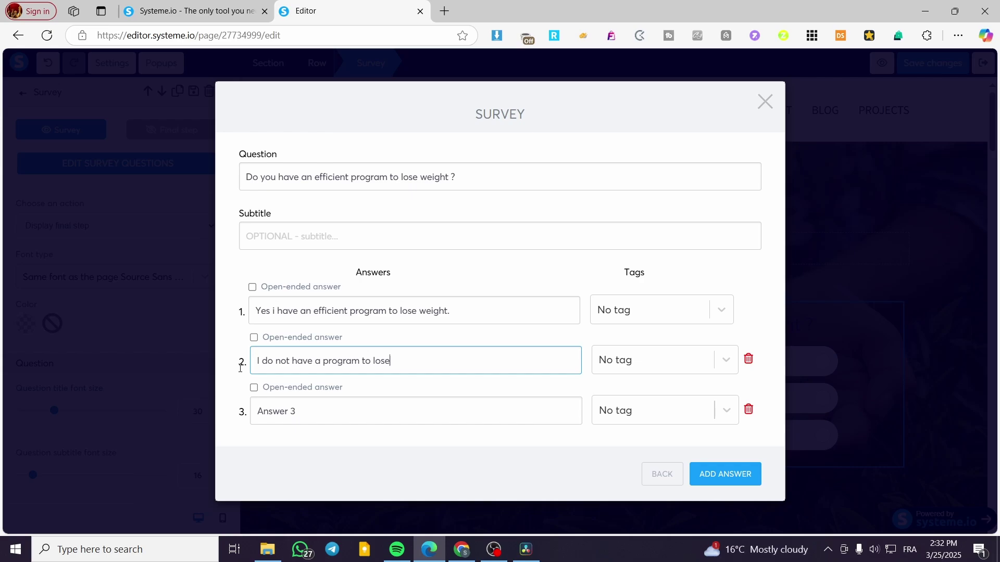
text( wo)
text(eight)
Set the third survey answer to "I need a program to lose weight".
drag(298, 412, 254, 411)
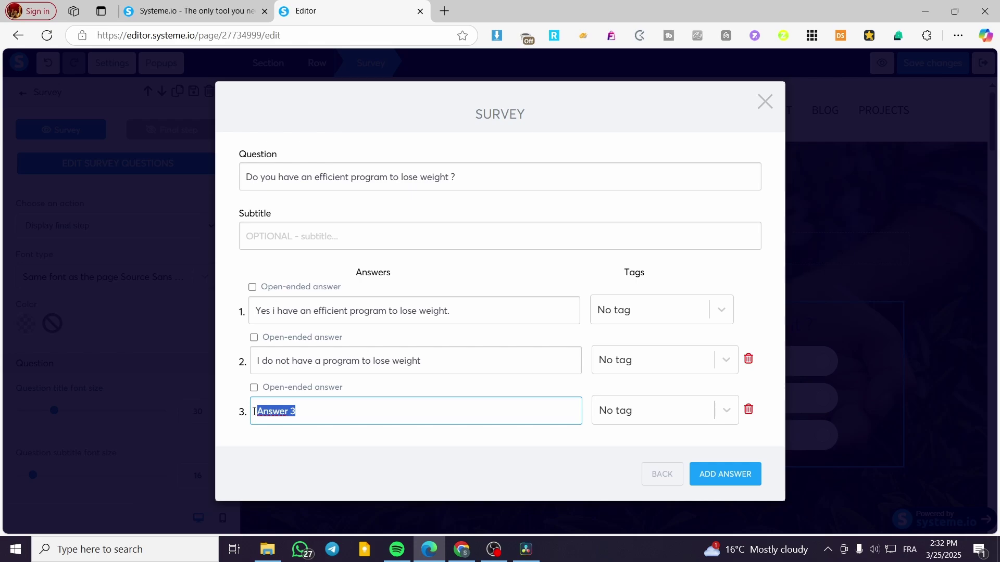
key(BackSpace)
text(I need a program)
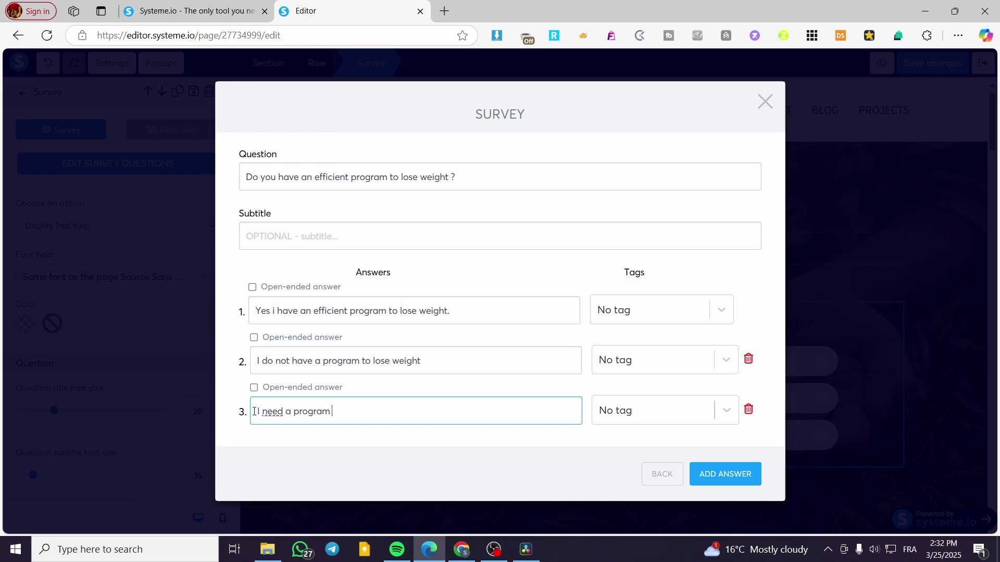
text( to los ee weight)
Delete the extra fourth answer "My answer" and close the survey question editor.
click(500, 281)
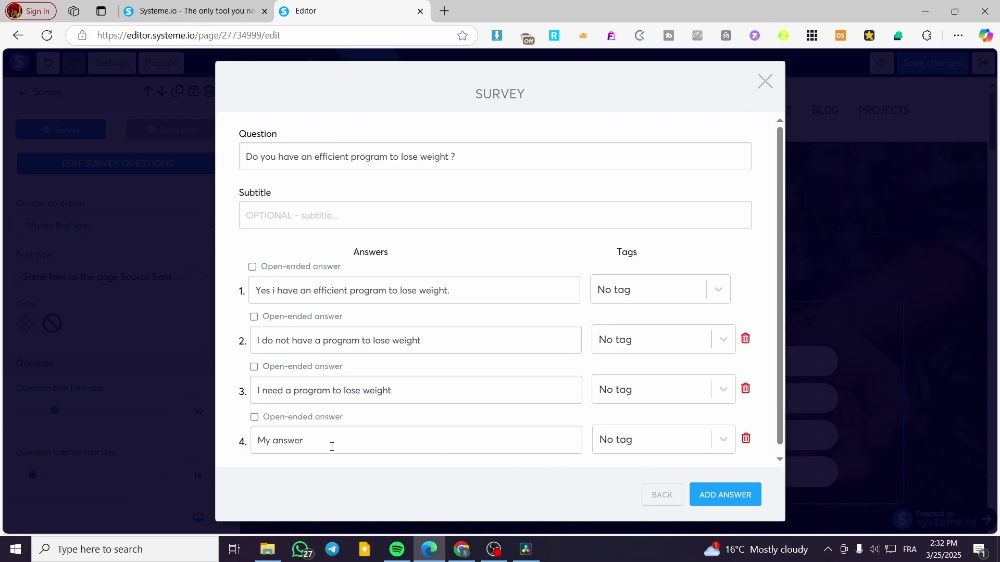
click(746, 439)
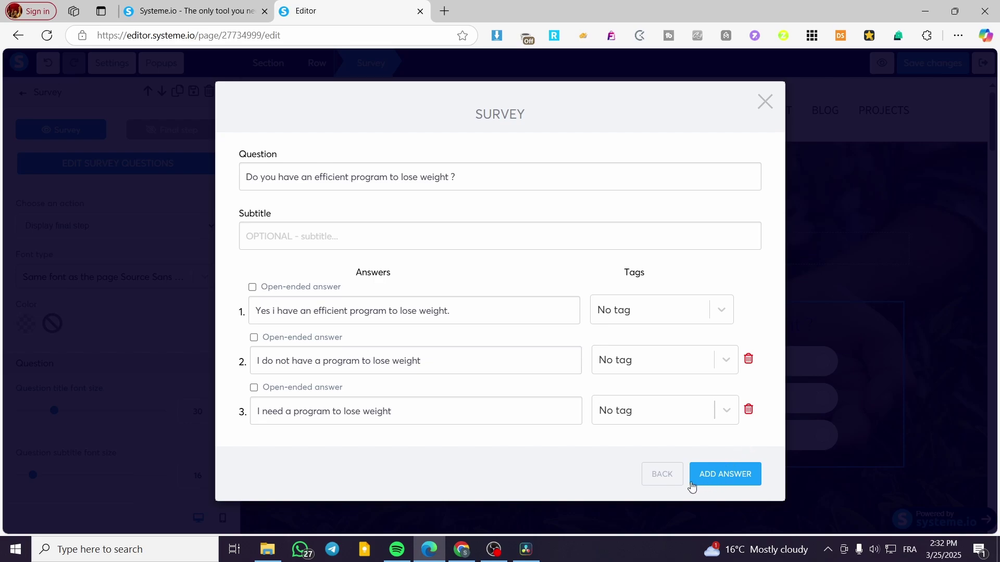
click(662, 475)
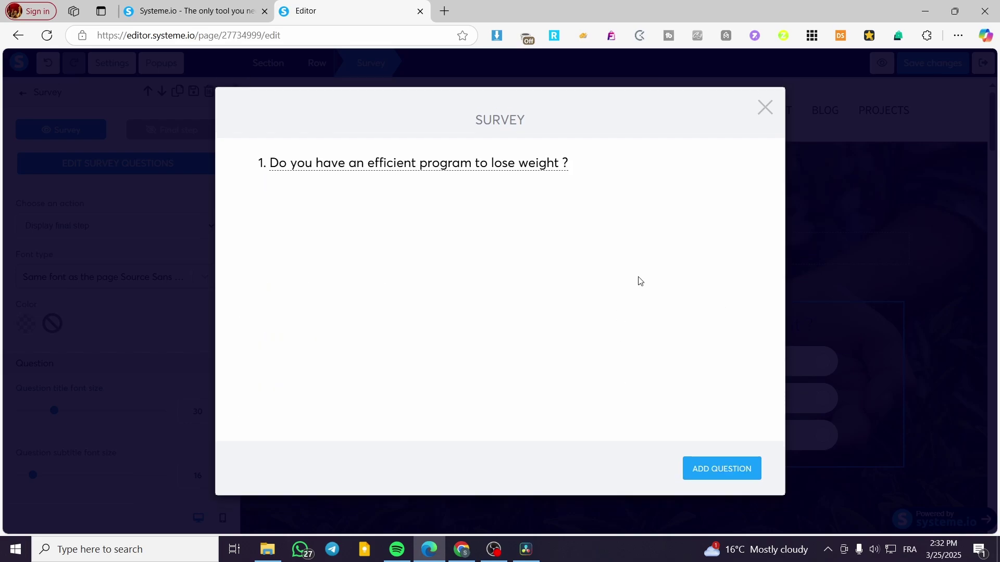
click(766, 108)
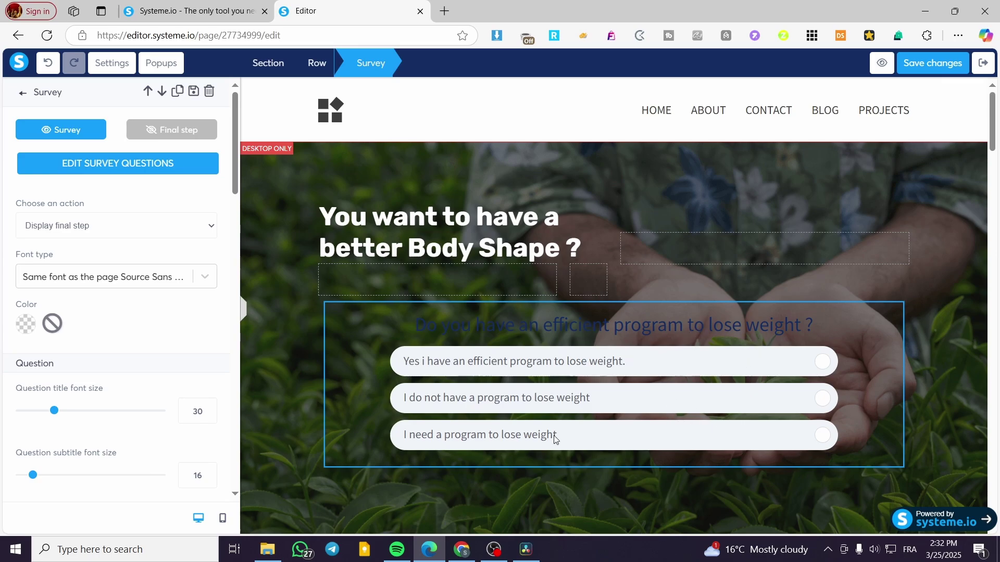
Deselect the survey and add a Text element between the hero section and the green newsletter section.
drag(235, 144, 232, 107)
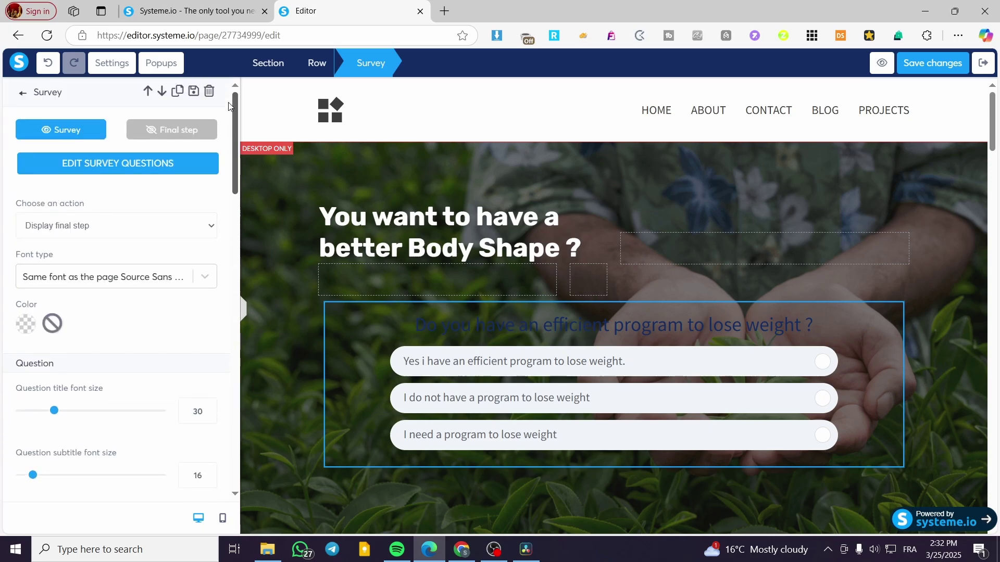
click(946, 338)
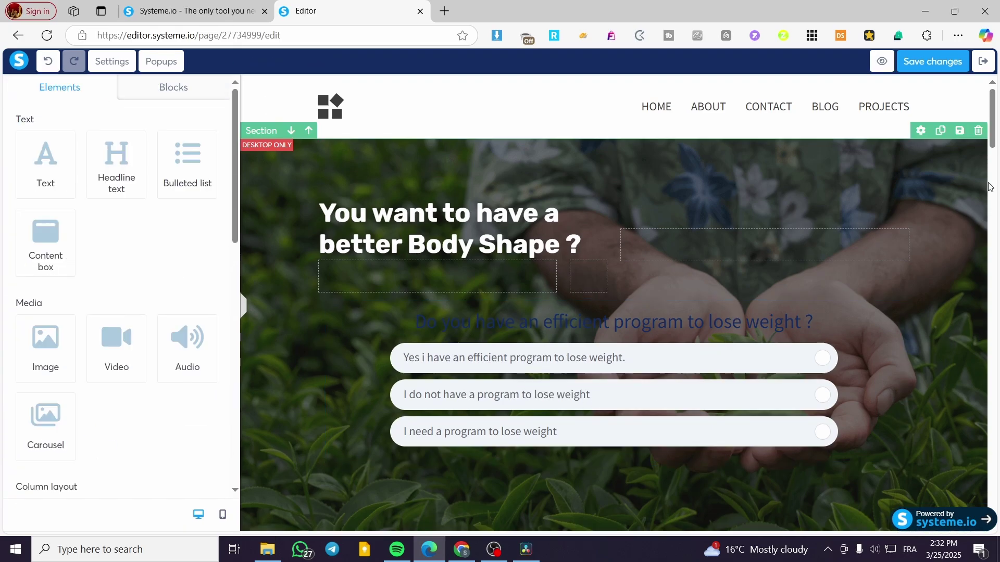
scroll(741, 319, down, 4)
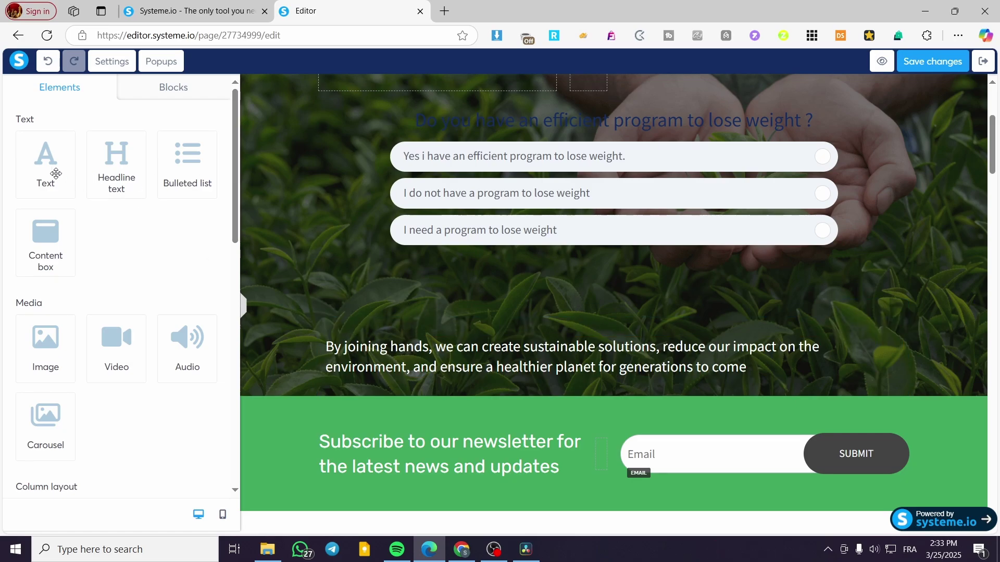
drag(56, 171, 666, 339)
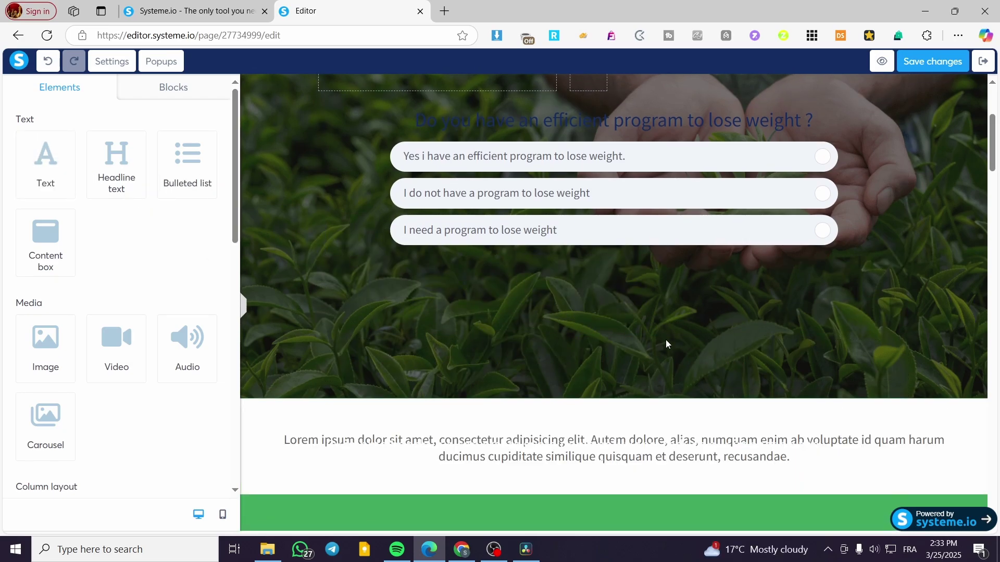
Move the overlapping white-text row above the Lorem ipsum text, between the hero and green newsletter sections, and leave the section settings.
click(724, 336)
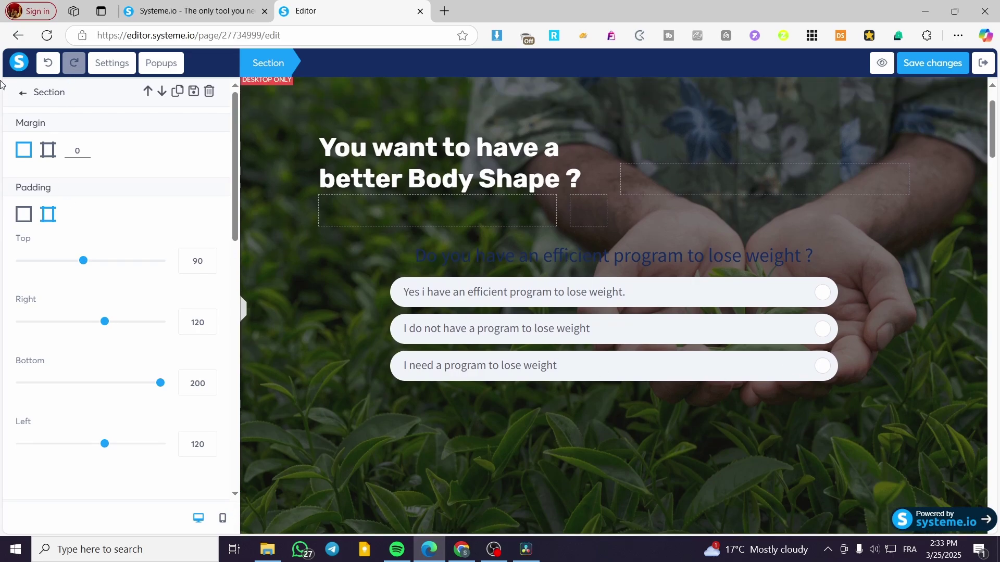
click(21, 95)
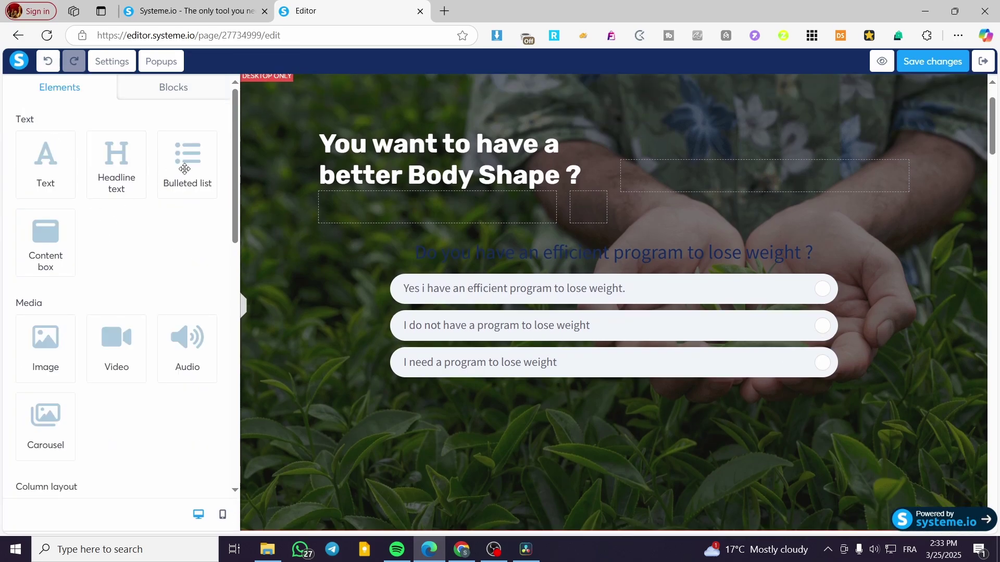
scroll(607, 406, down, 4)
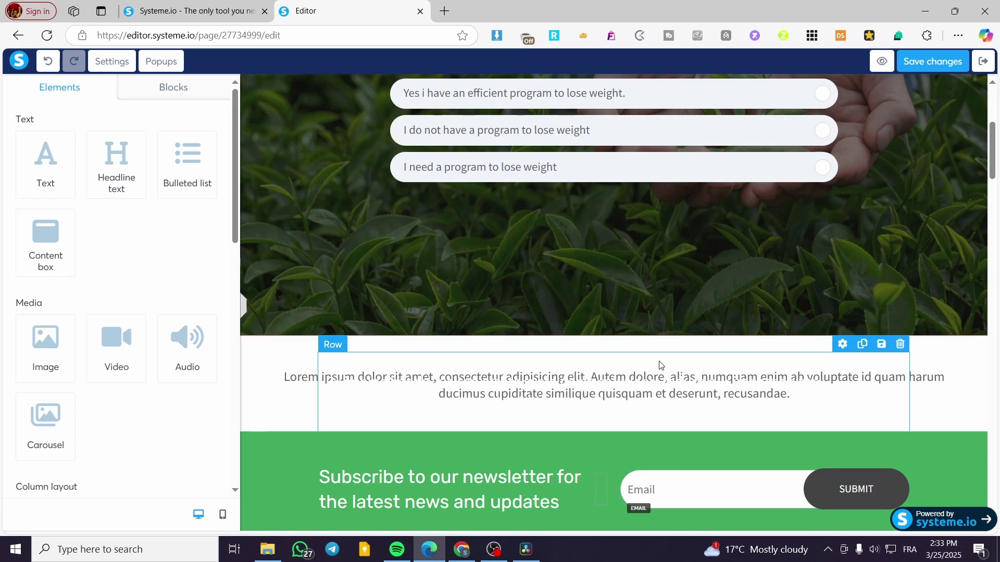
drag(705, 393, 676, 315)
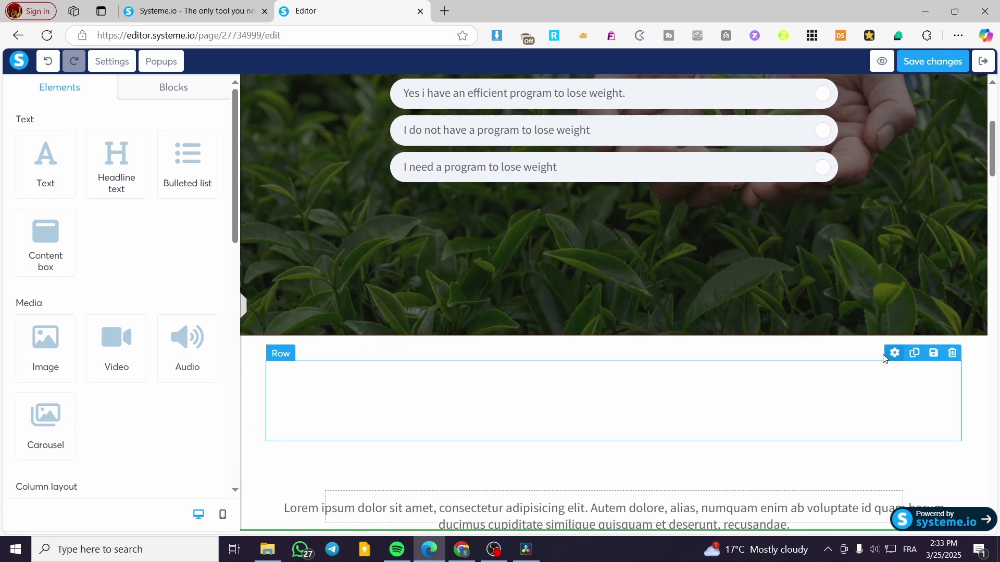
click(664, 308)
scroll(713, 322, up, 4)
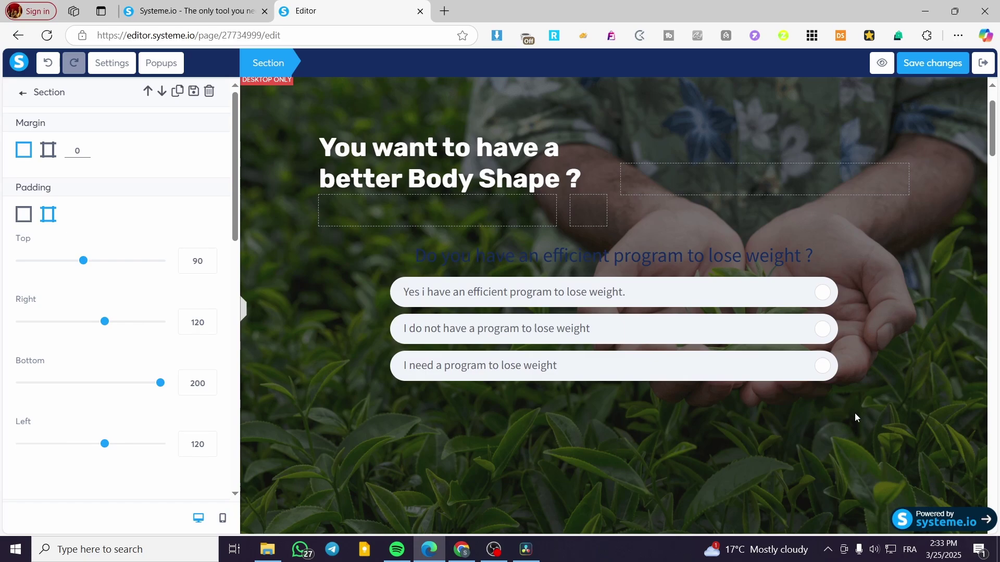
key(Escape)
scroll(885, 406, down, 4)
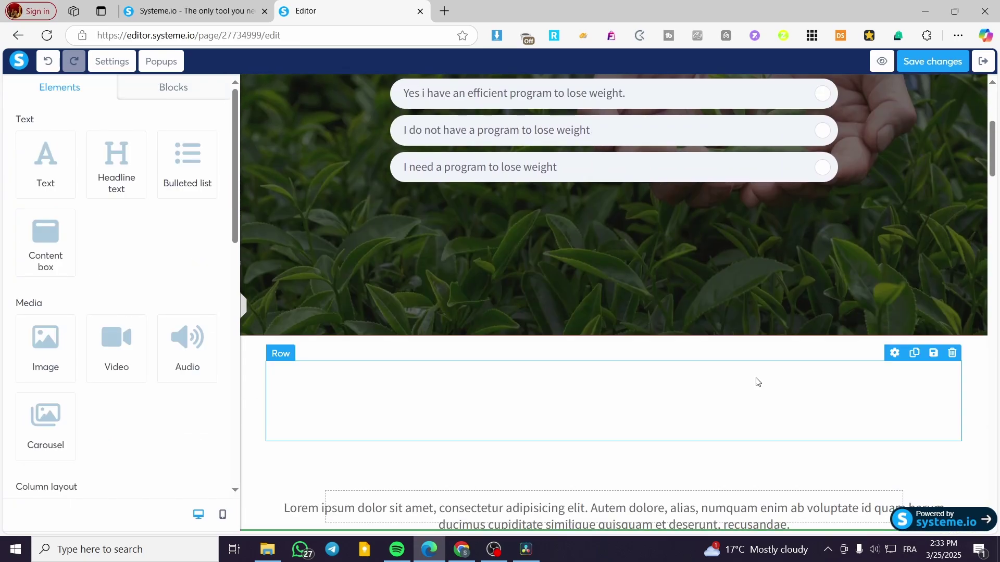
Change the colour of the white text in the moved row to blue, 4A90E2.
click(750, 410)
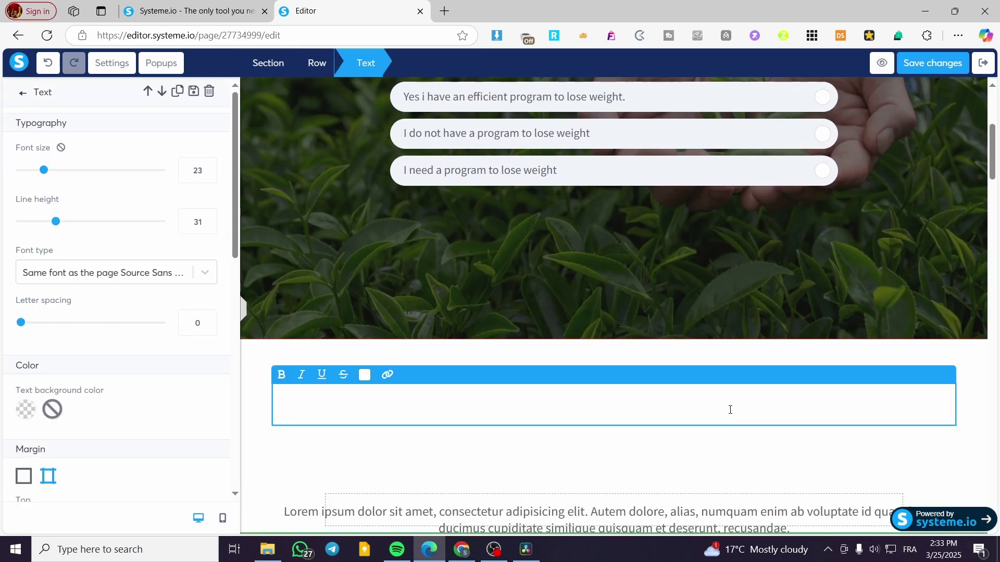
scroll(169, 330, down, 3)
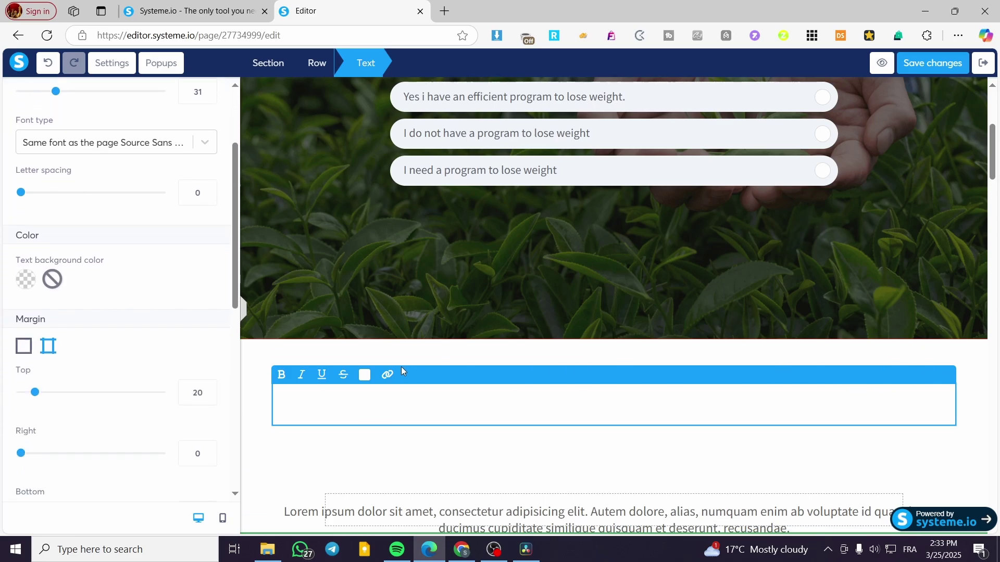
double_click(354, 414)
click(368, 409)
triple_click(360, 414)
click(364, 375)
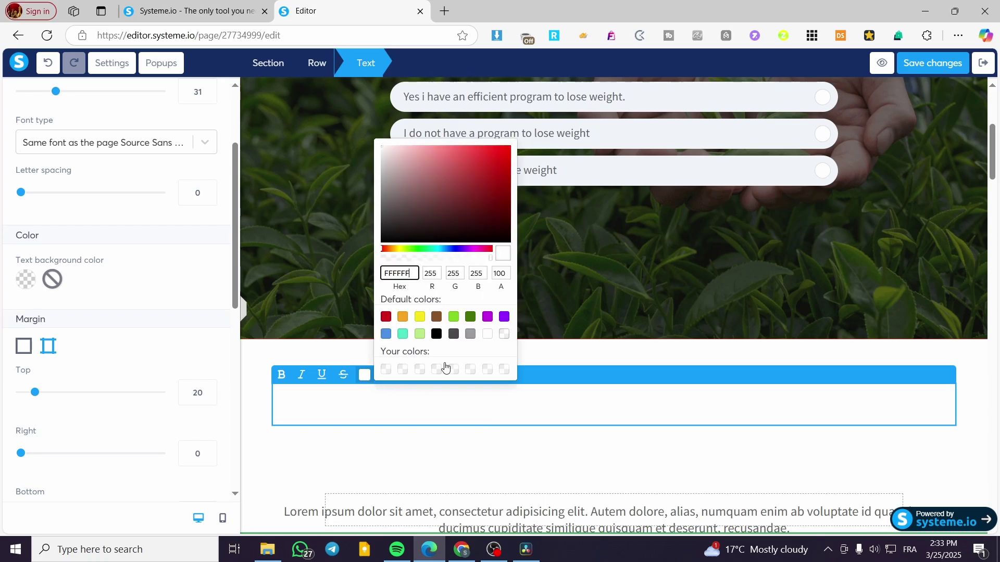
click(386, 334)
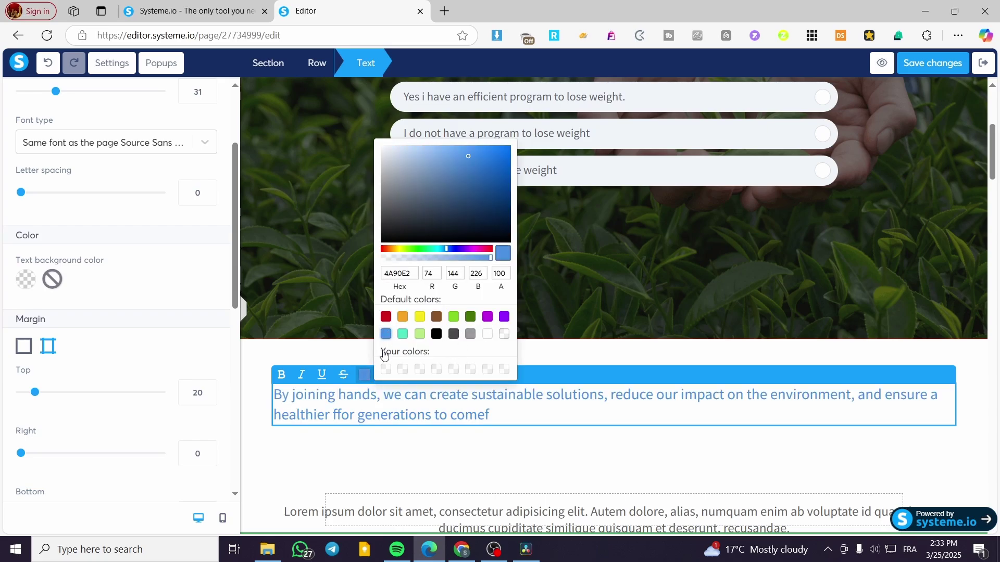
Replace the "By joining hands" paragraph with "If you are interested in optimizing more your program,".
click(552, 401)
drag(490, 415, 266, 384)
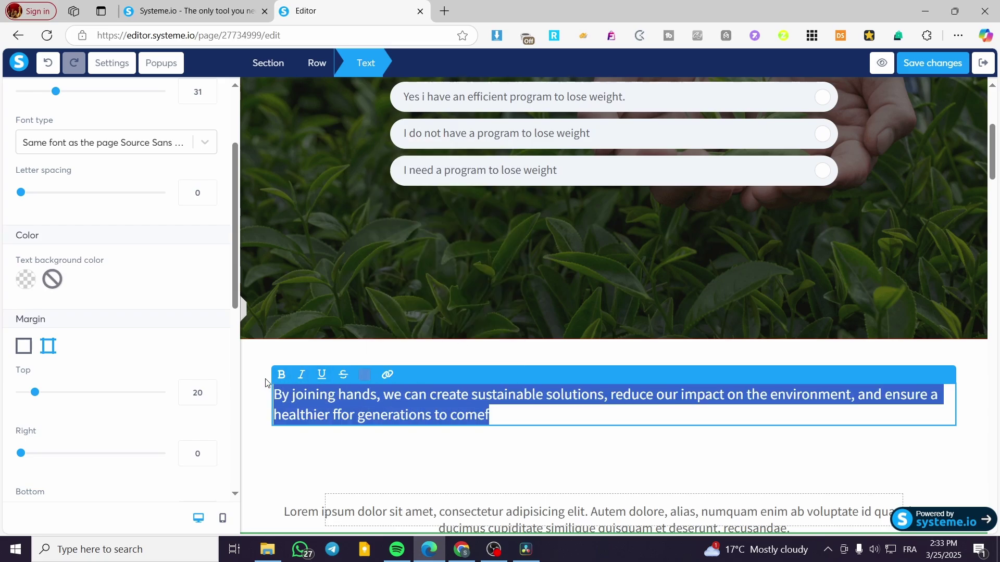
key(BackSpace)
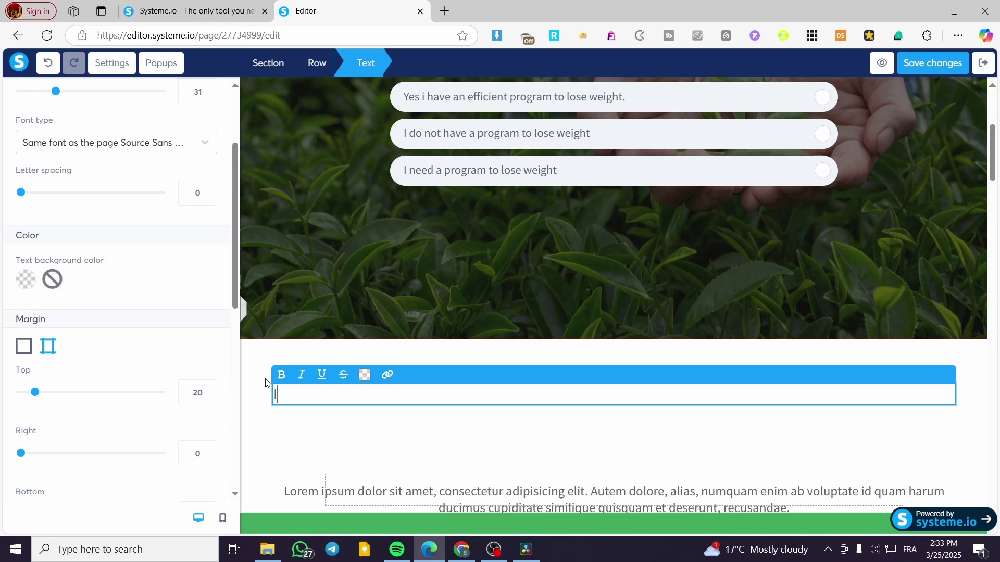
text(If youa)
key(BackSpace)
text(are interested in)
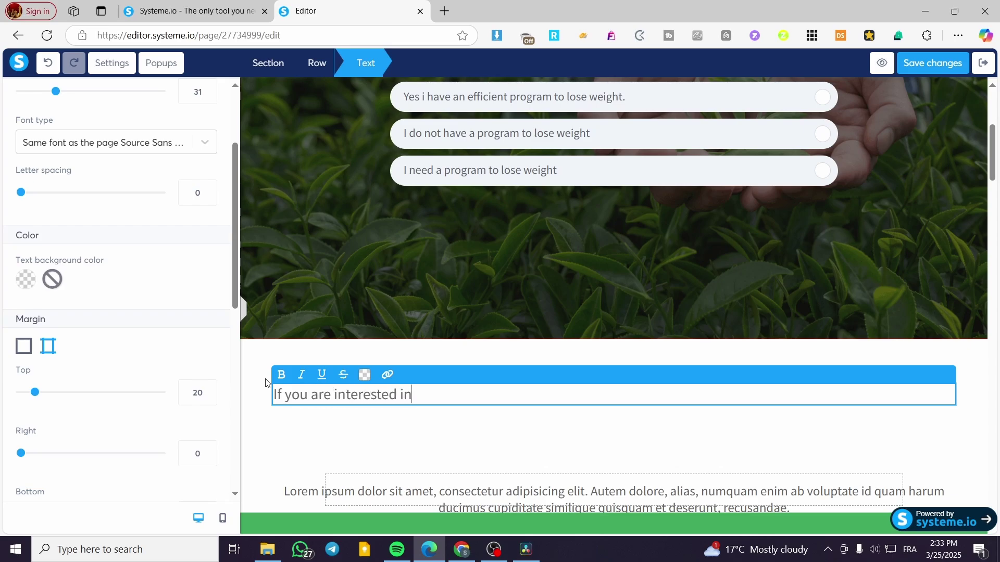
text( optimizing more yo)
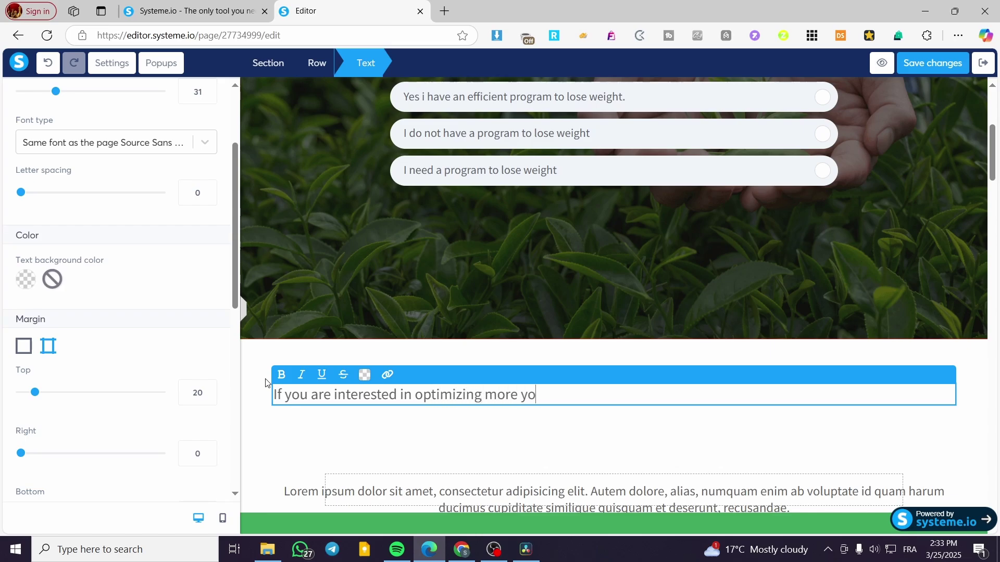
text(ur program, o)
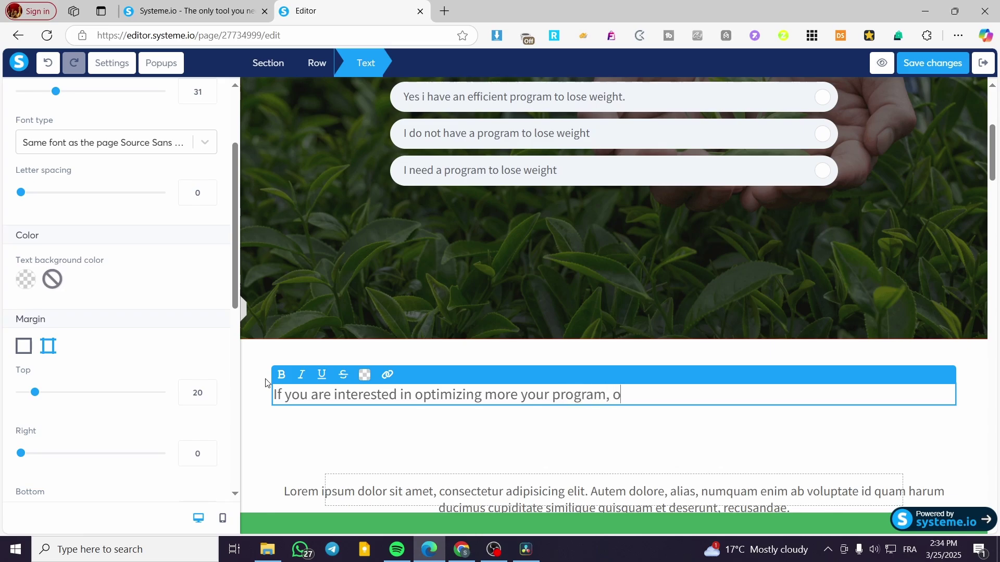
Continue the sentence with "or want to have an efficient program".
text(r want tio)
key(BackSpace)
key(BackSpace)
text(o ha)
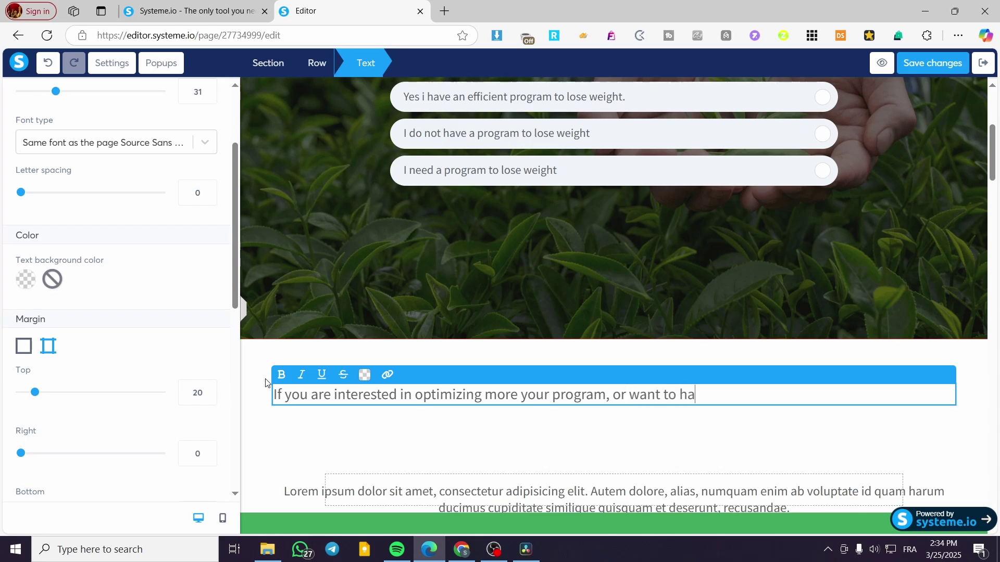
text(ve an e)
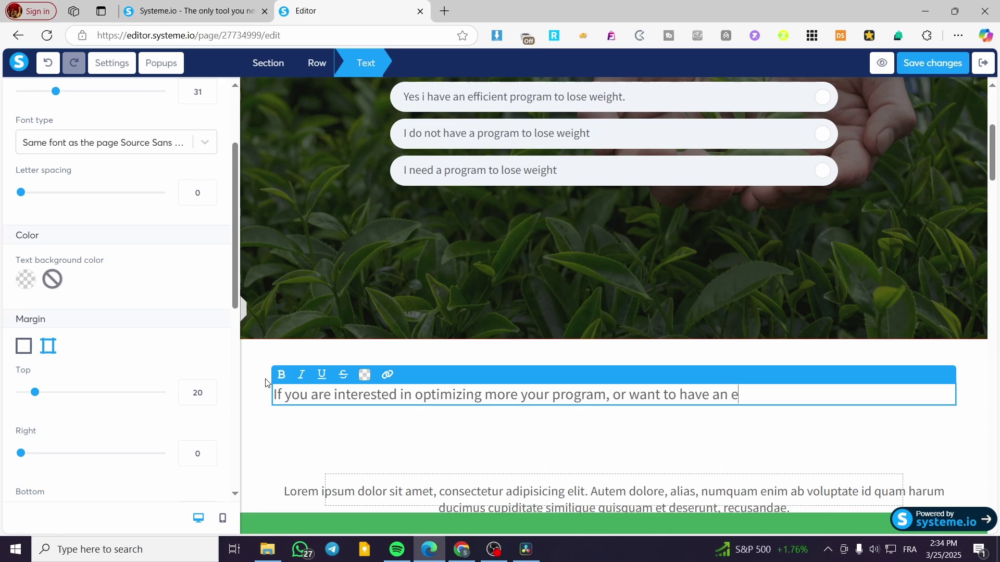
text(fficient program)
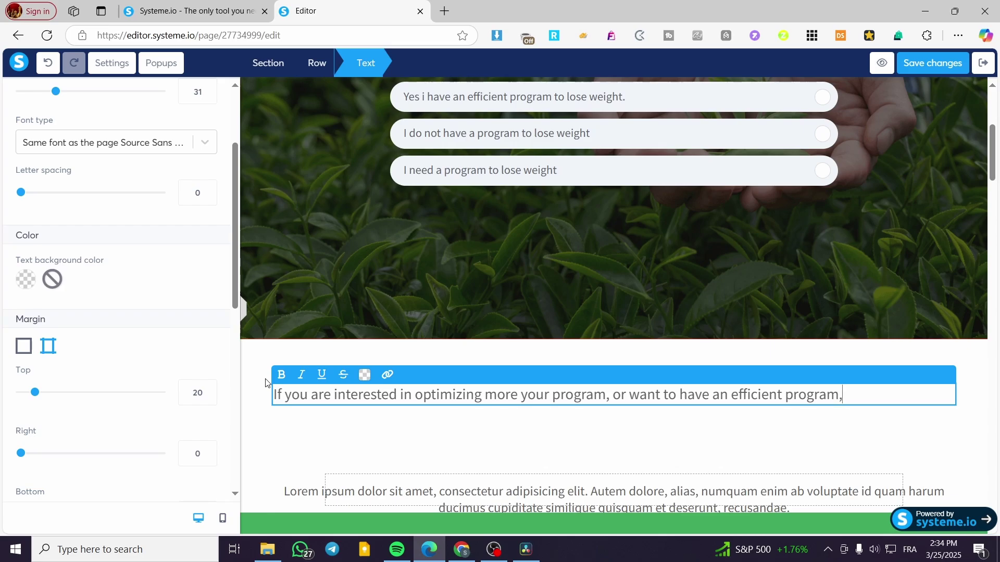
Complete the sentence with ", subscribe to our Lose Weight Newsletter".
text(, subscribe to our)
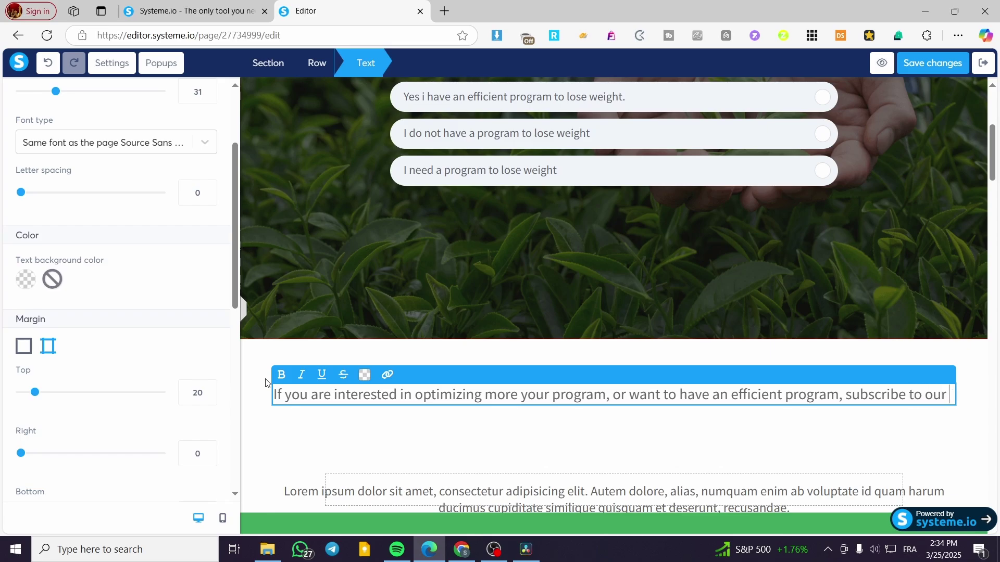
text( LOs)
key(BackSpace)
key(BackSpace)
text(ose)
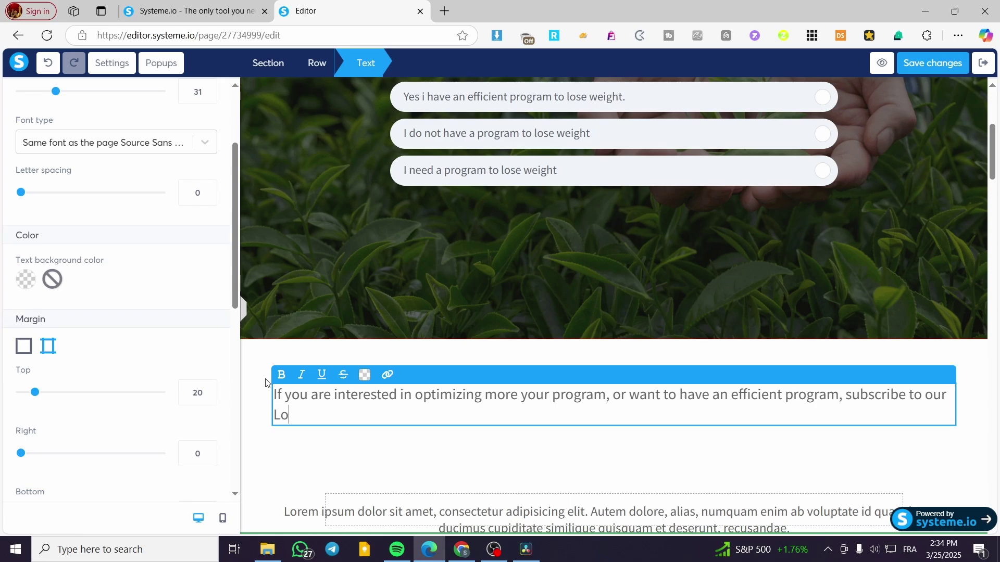
text( Weight Newsl)
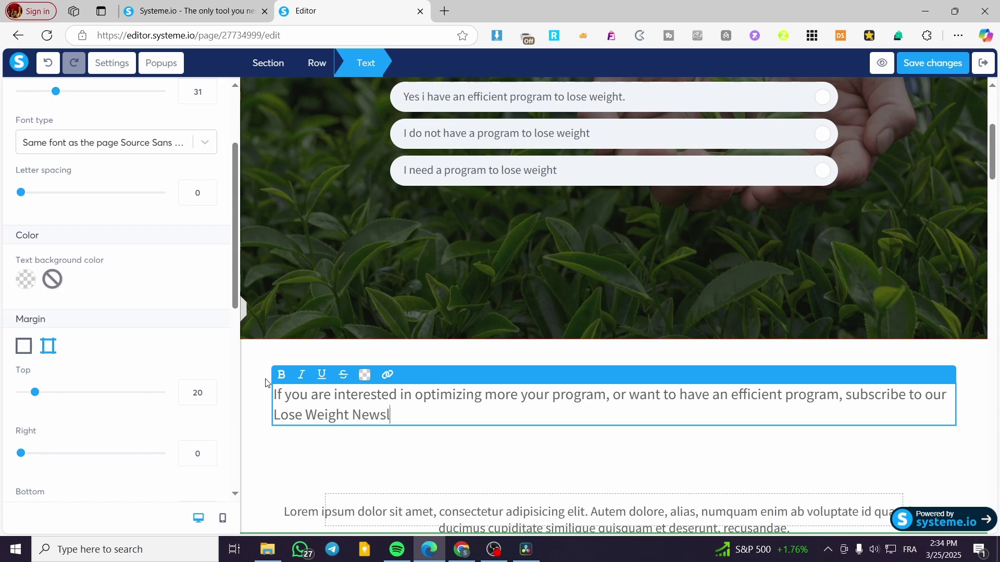
text(etter)
Make the words "Lose Weight Newsletter" bold.
triple_click(284, 388)
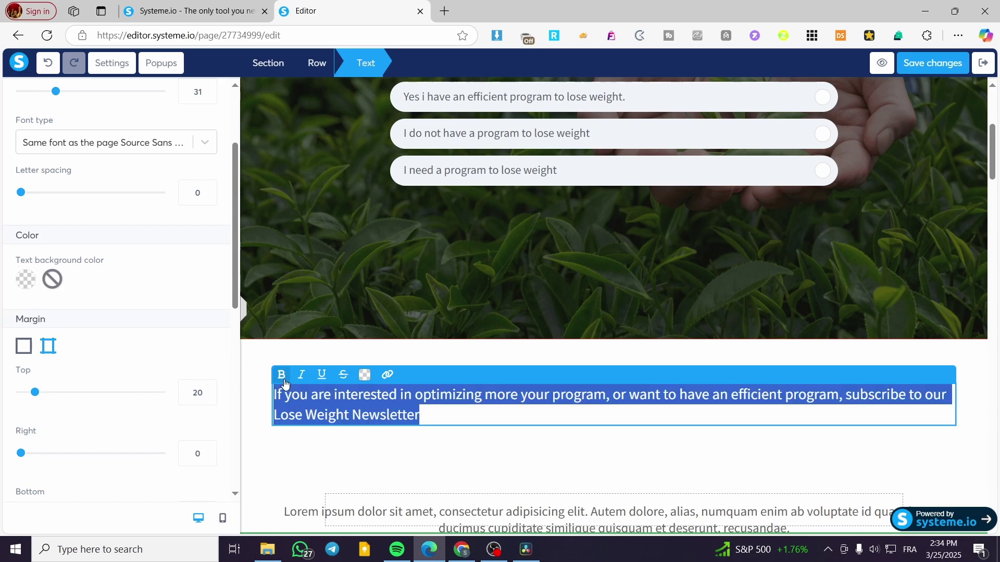
drag(427, 417, 276, 415)
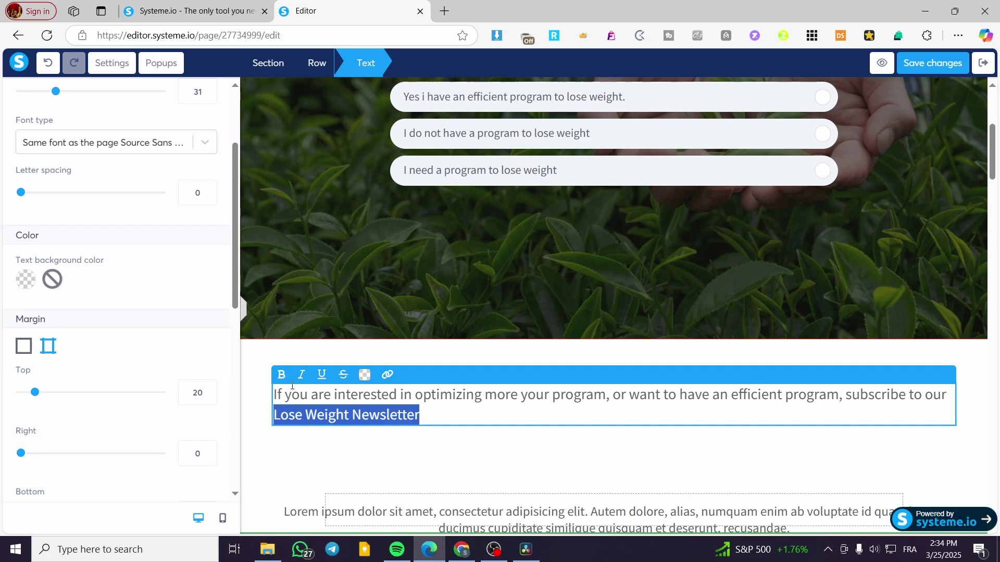
click(281, 375)
click(448, 410)
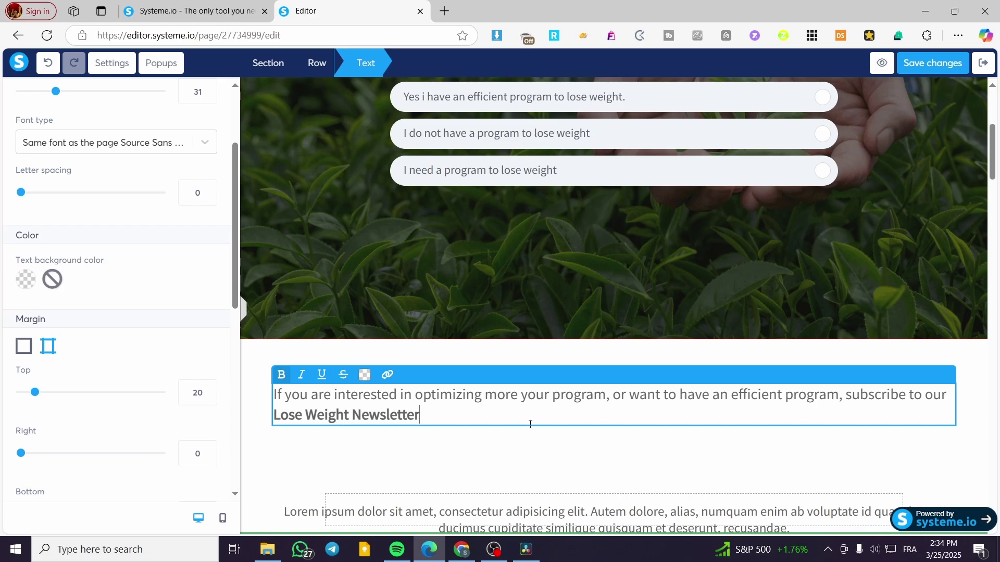
Append "by entering your email address and click on submit below" to the paragraph and finish editing it.
text(by entering your ema)
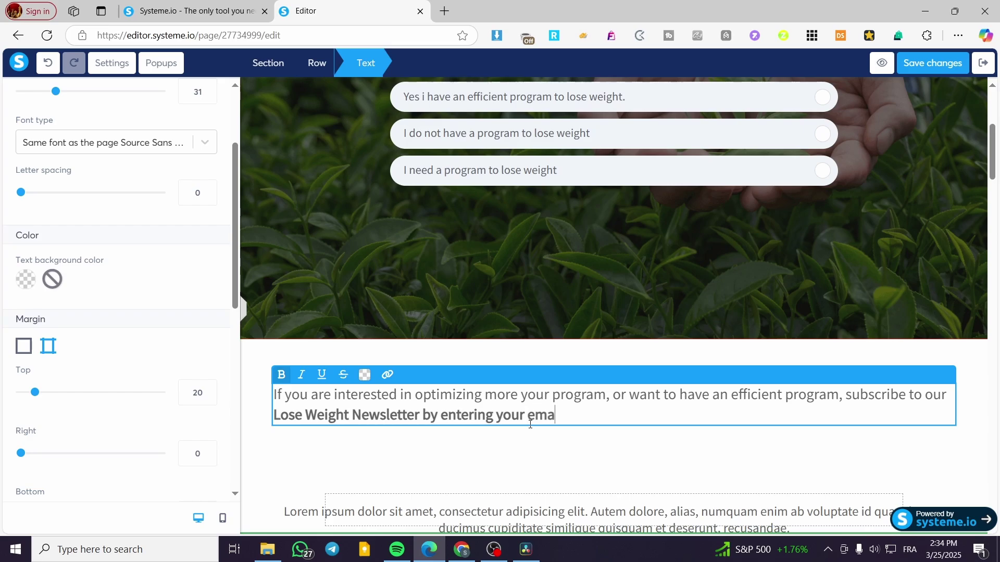
text(il adrres)
scroll(530, 425, down, 4)
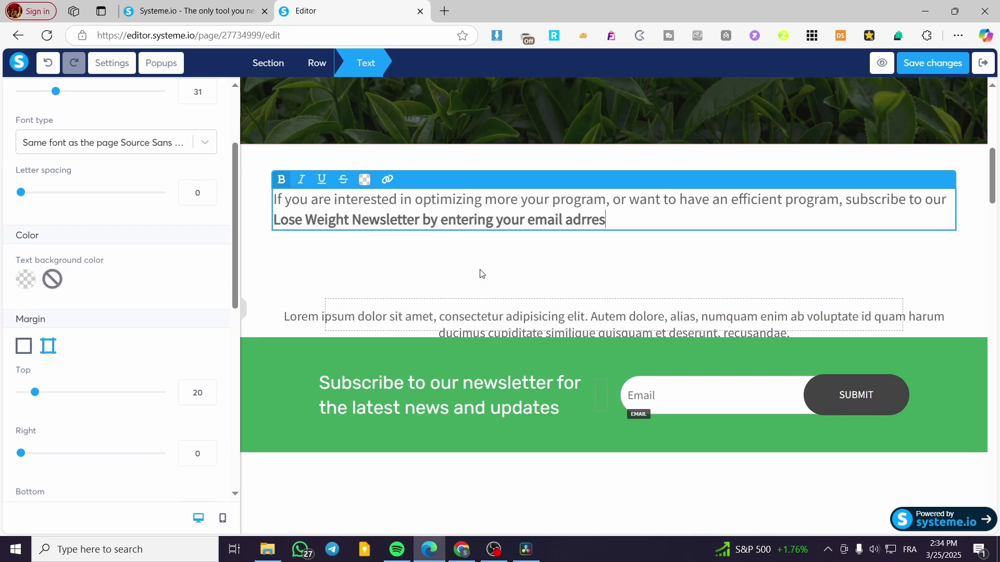
key(BackSpace)
key(BackSpace)
text(ess a)
text(d)
text(nd clic)
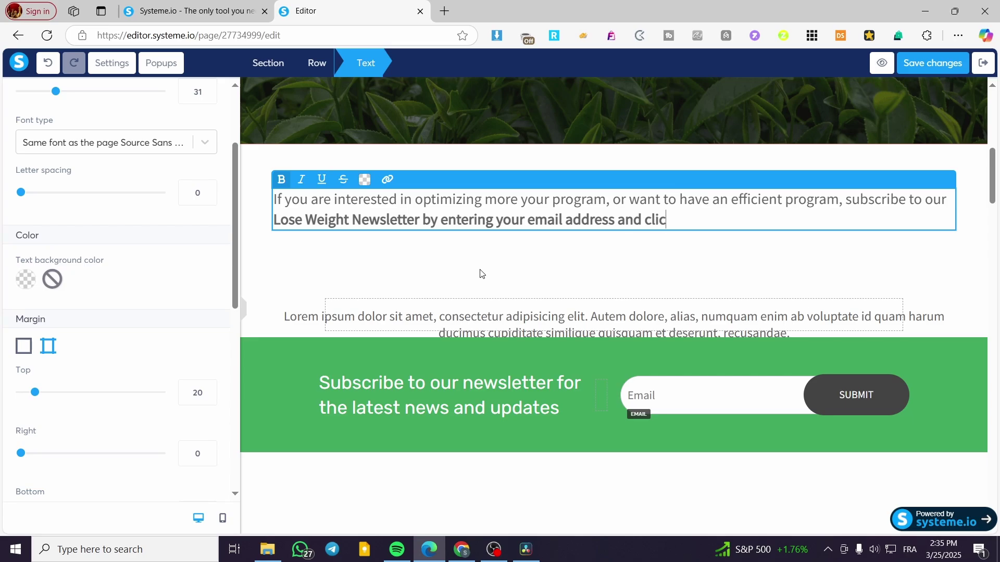
text(k on sub)
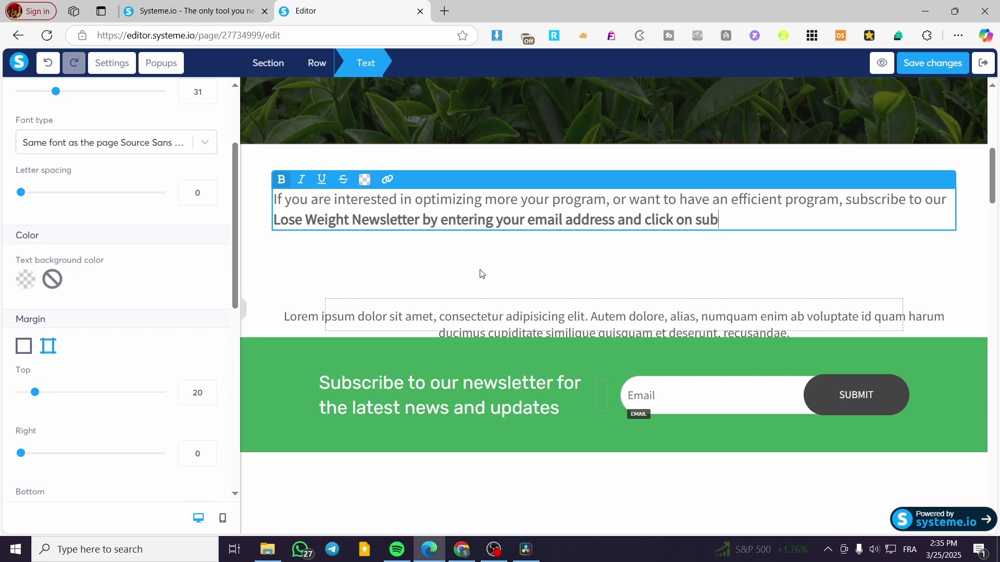
text(mit below)
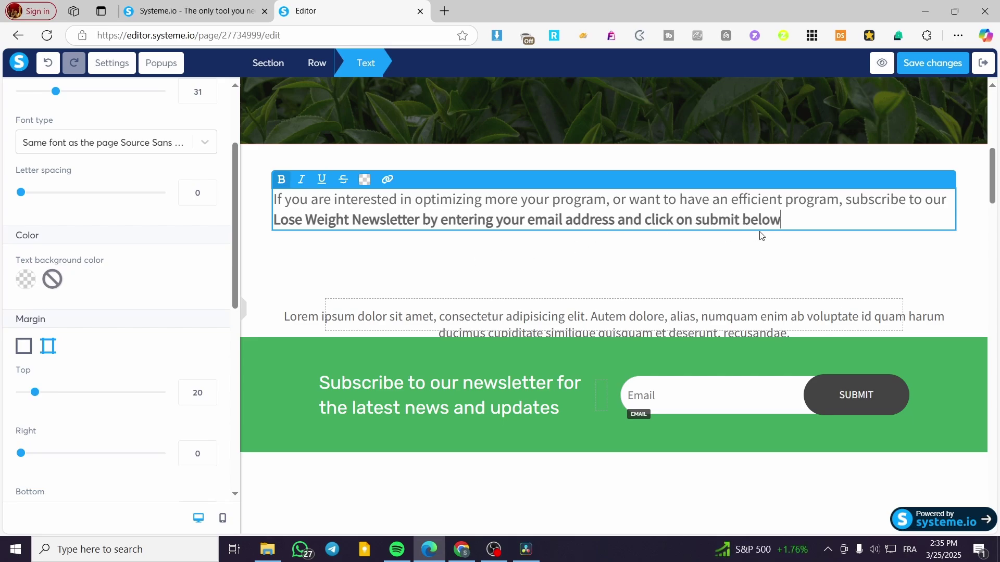
drag(795, 218, 425, 224)
click(422, 255)
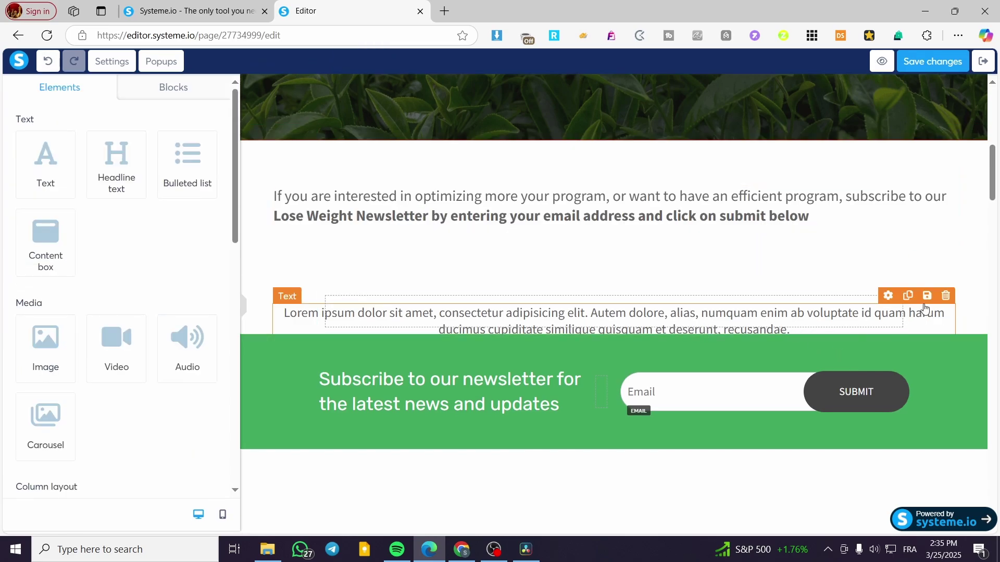
Delete the Lorem ipsum text and the empty row above the green newsletter section.
click(947, 296)
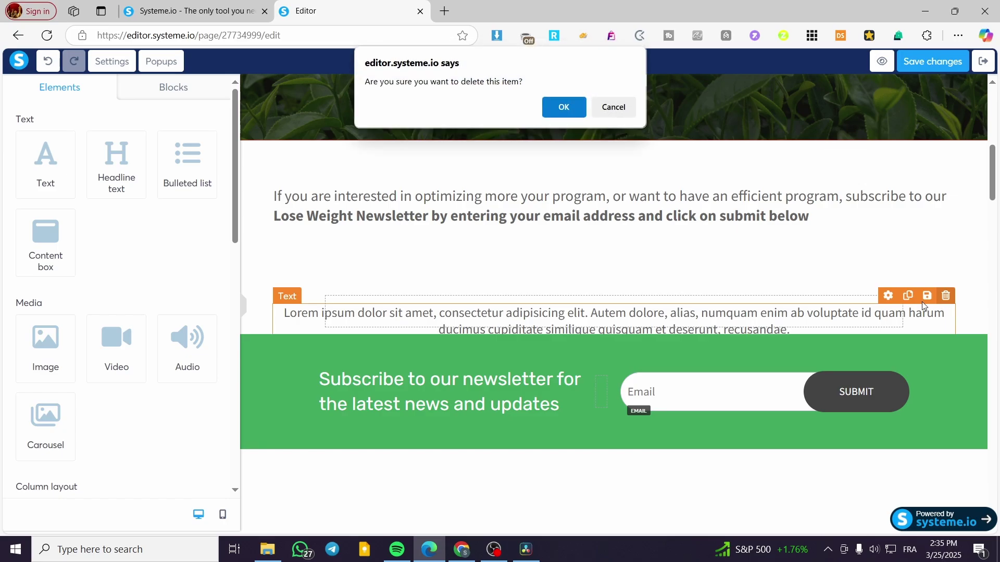
click(573, 109)
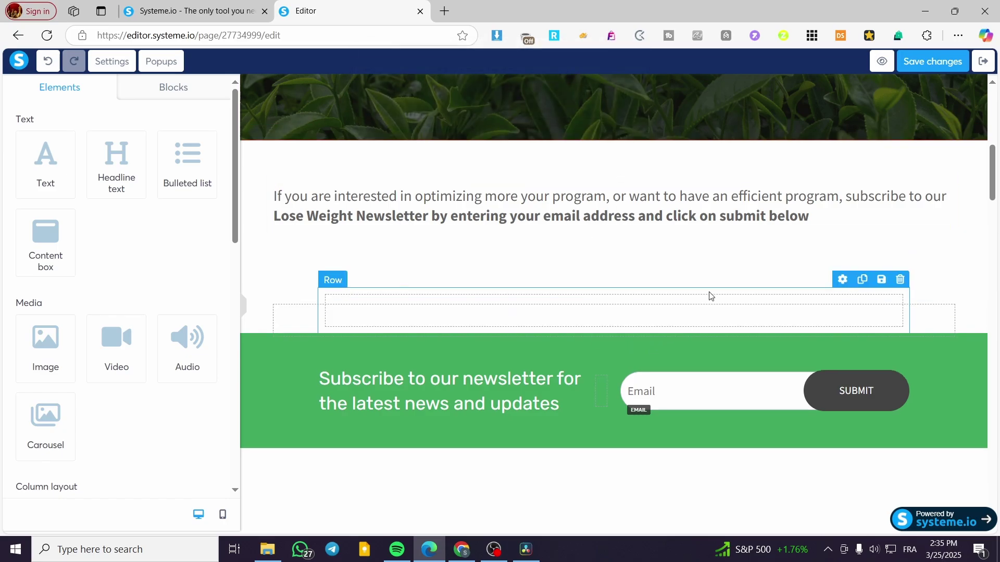
click(900, 279)
click(565, 104)
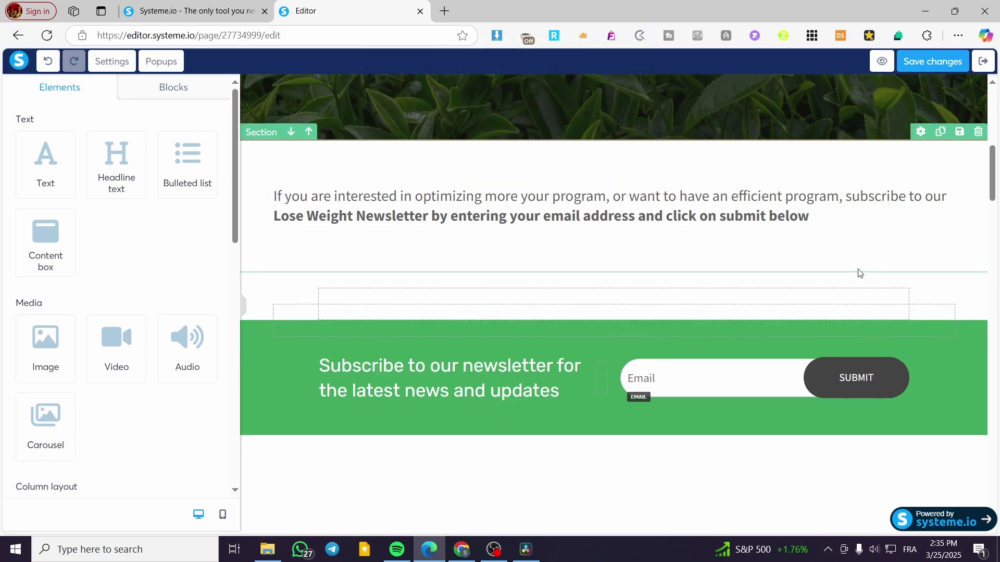
click(849, 320)
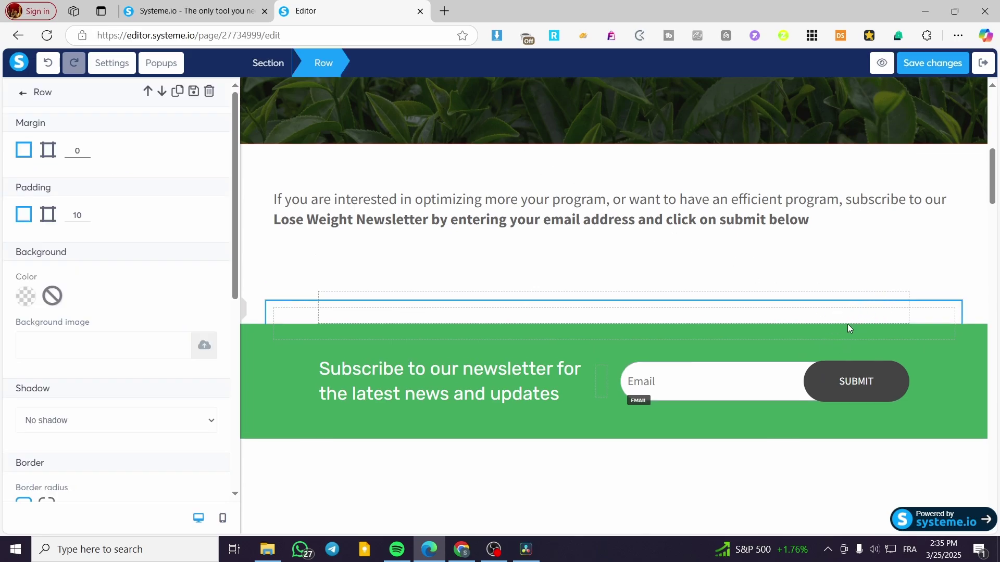
key(Escape)
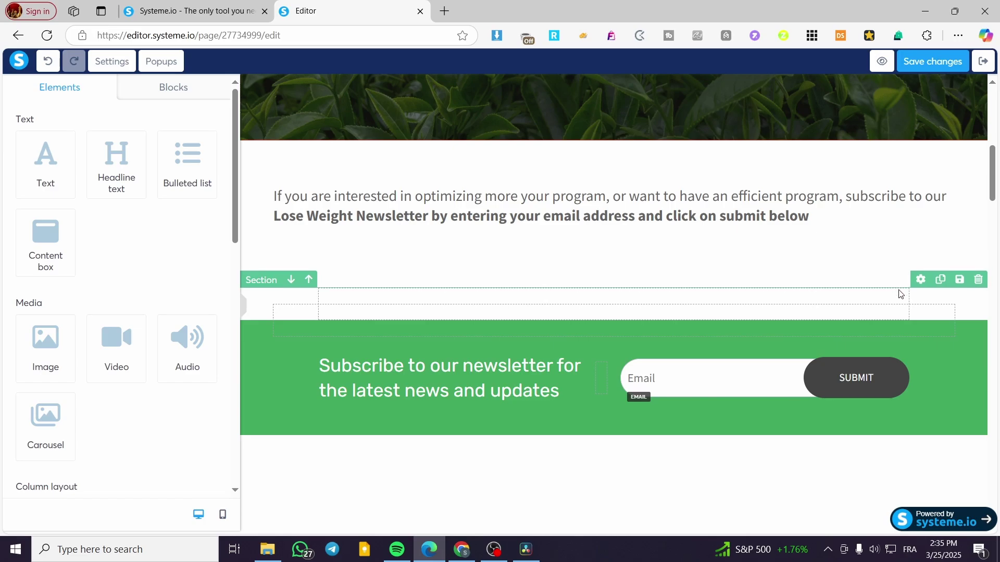
Delete the empty section between the newsletter paragraph and the green subscribe section.
click(978, 263)
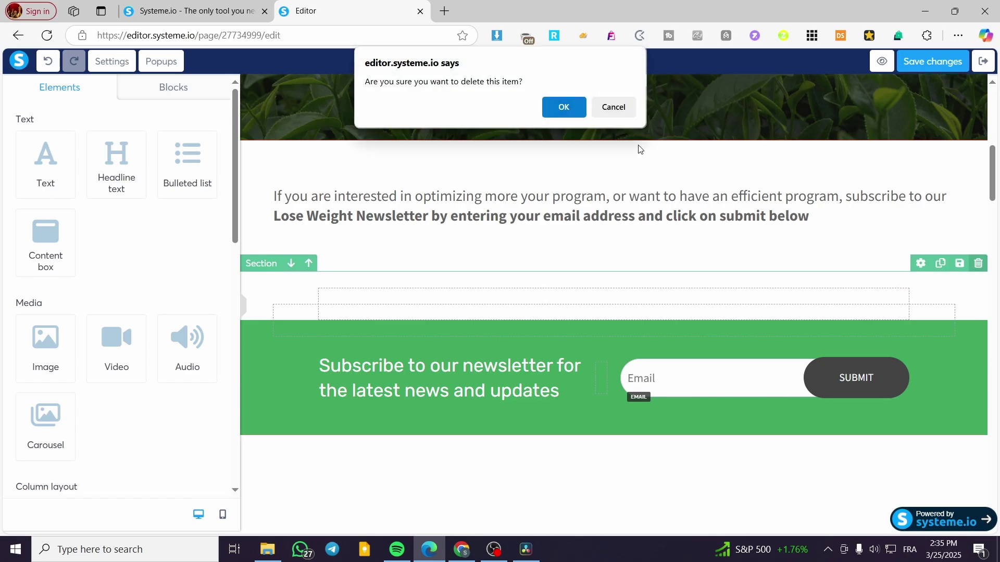
click(565, 109)
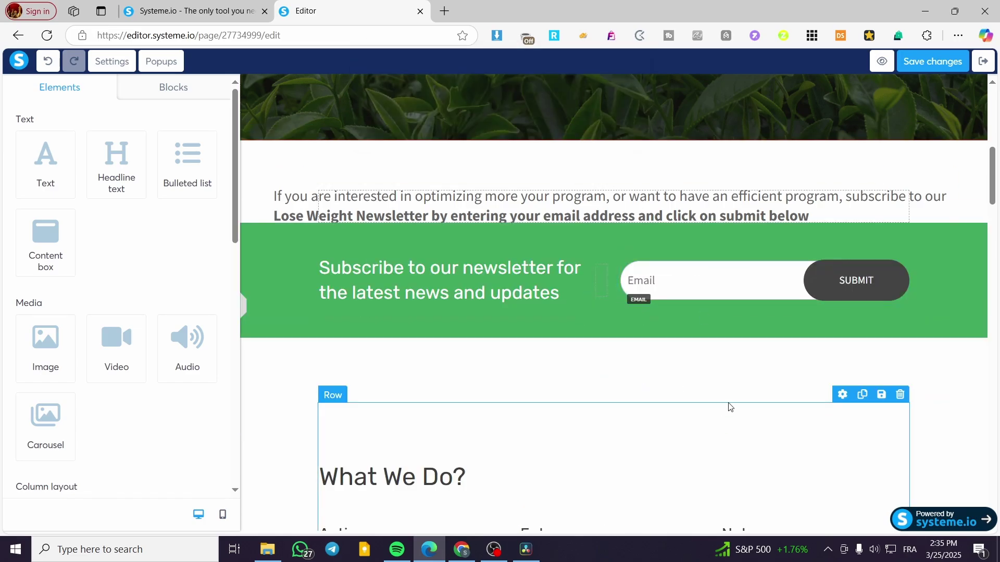
click(964, 391)
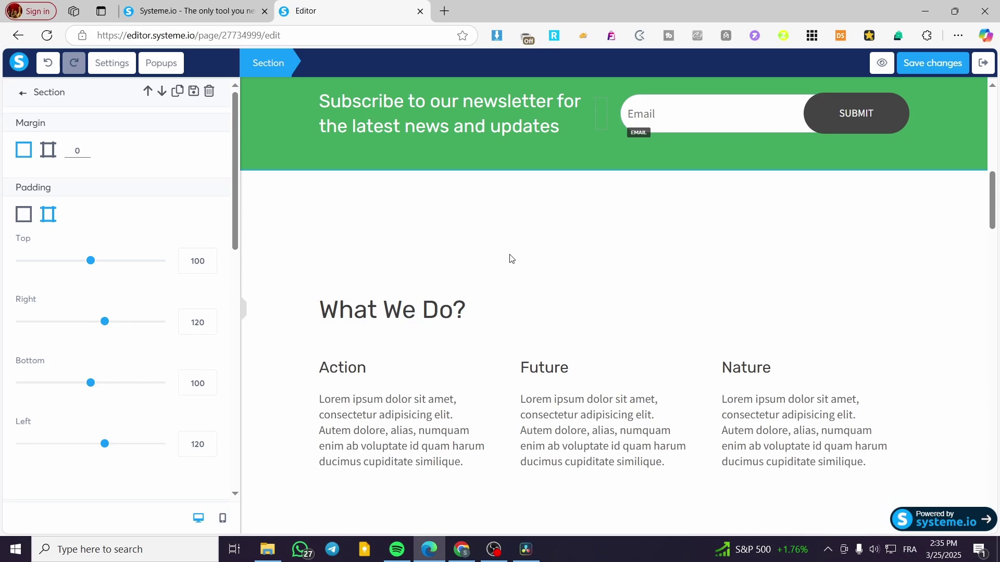
click(991, 187)
Place a horizontal line element between the newsletter paragraph and the green subscribe section.
scroll(993, 192, up, 5)
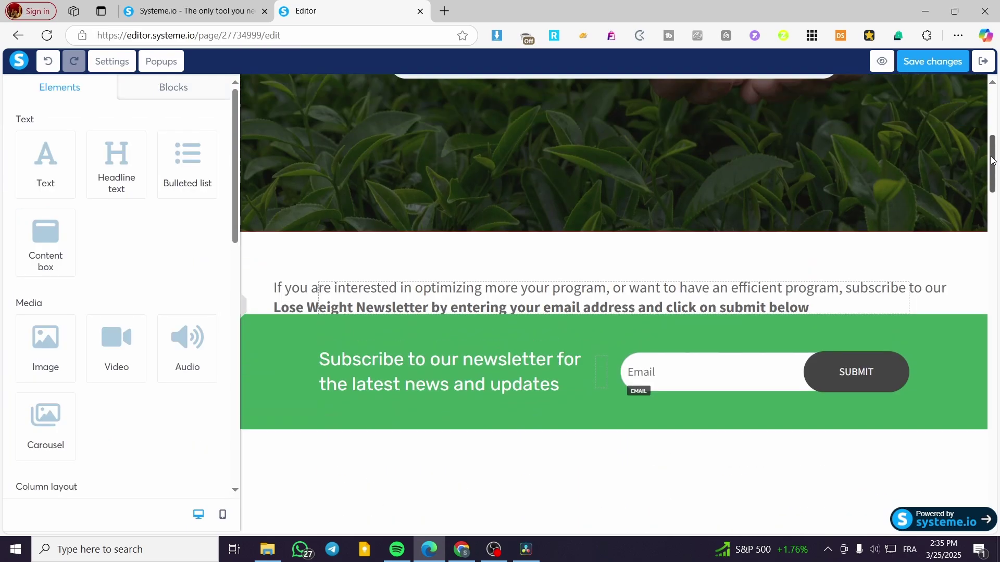
scroll(97, 262, down, 12)
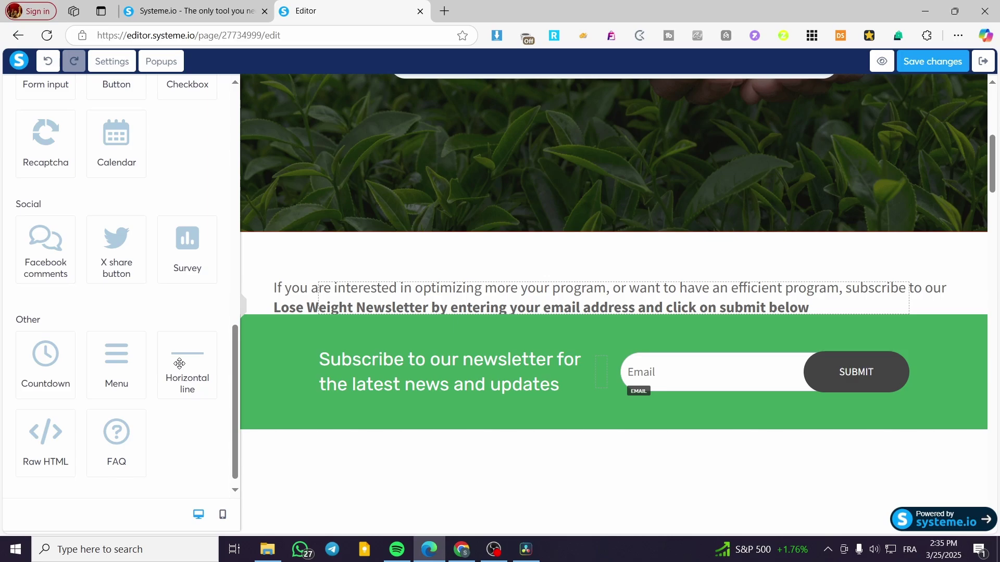
drag(177, 365, 318, 345)
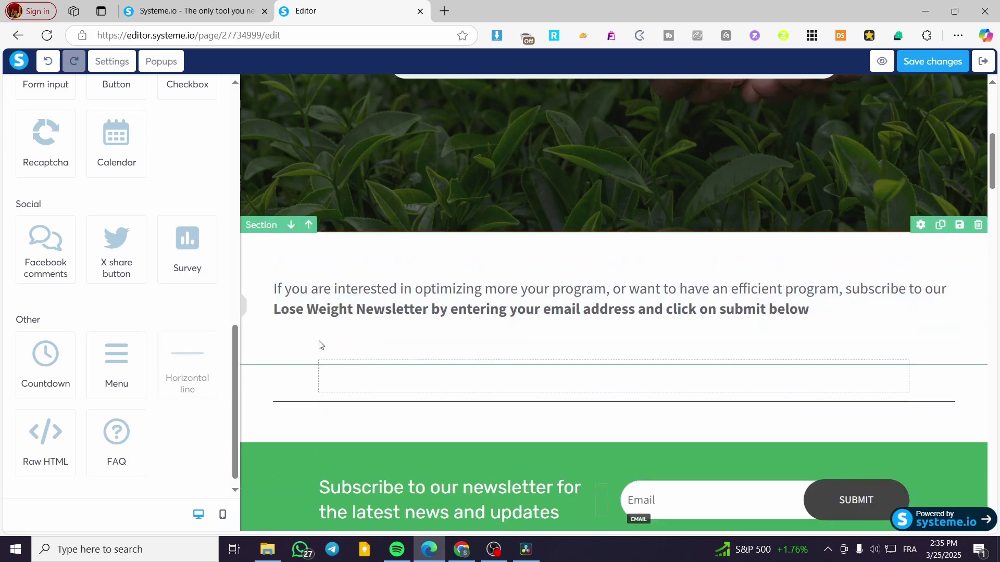
click(944, 342)
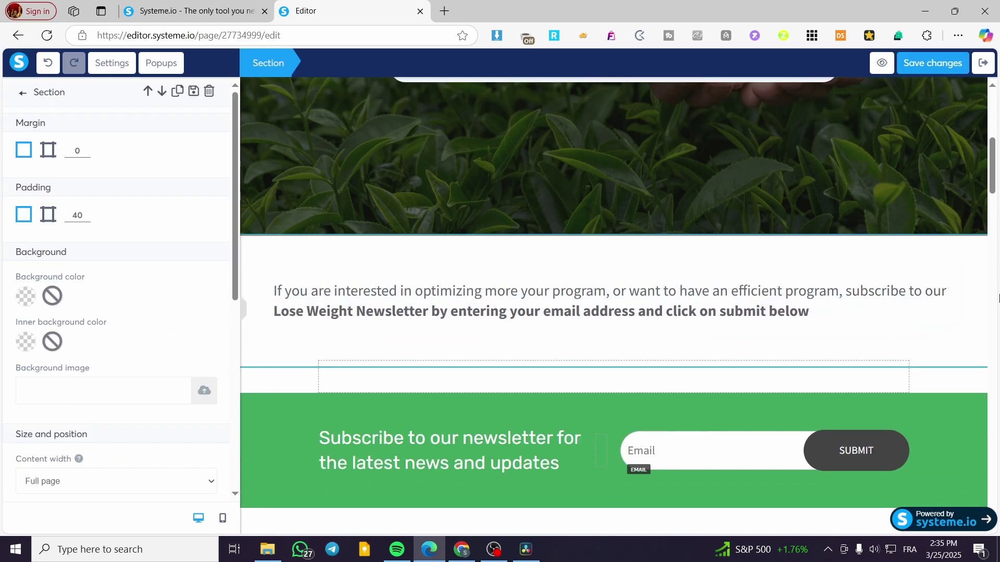
click(939, 258)
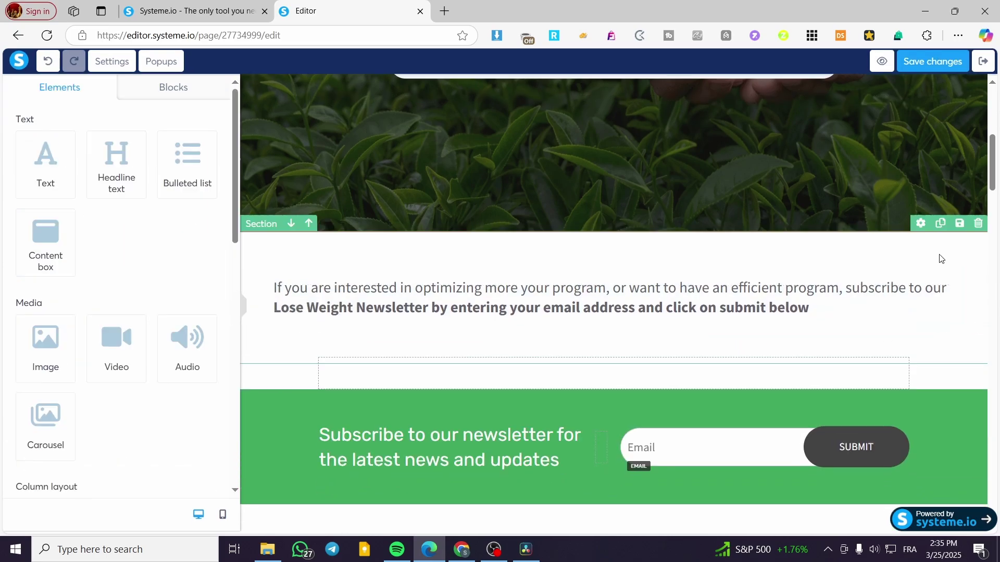
click(324, 372)
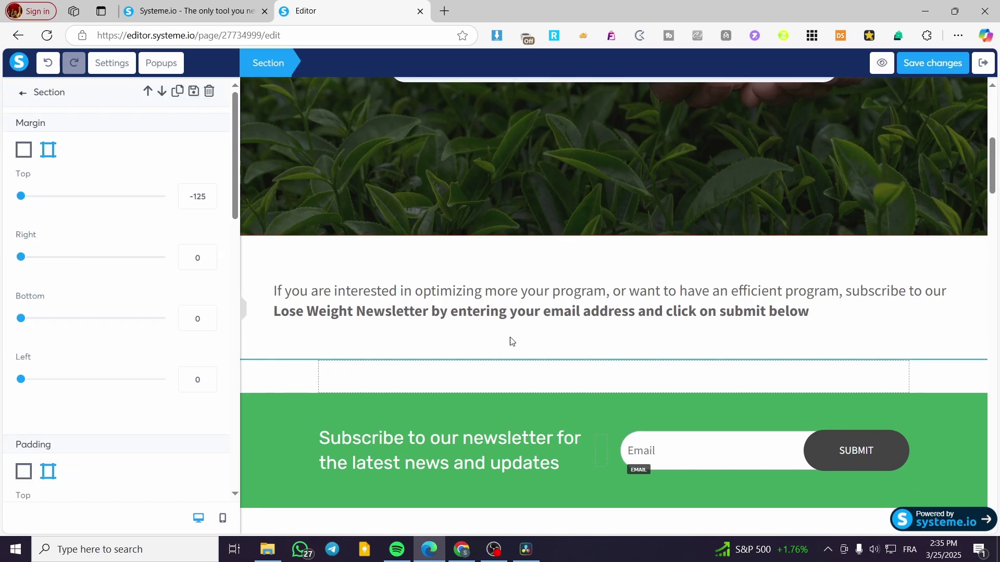
Move the weight-loss survey down into its own row below the headline.
scroll(582, 319, up, 5)
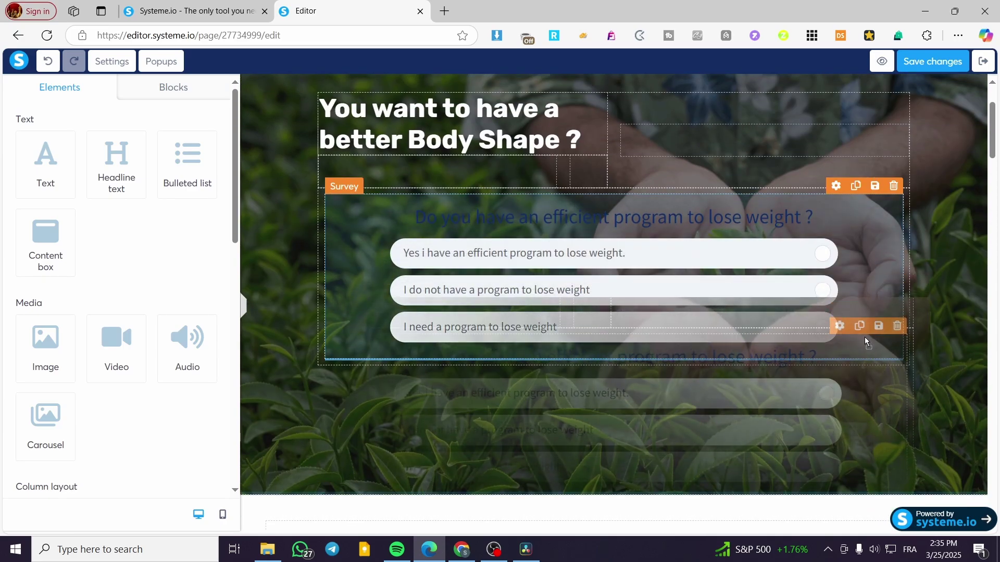
scroll(600, 288, up, 2)
scroll(602, 264, down, 3)
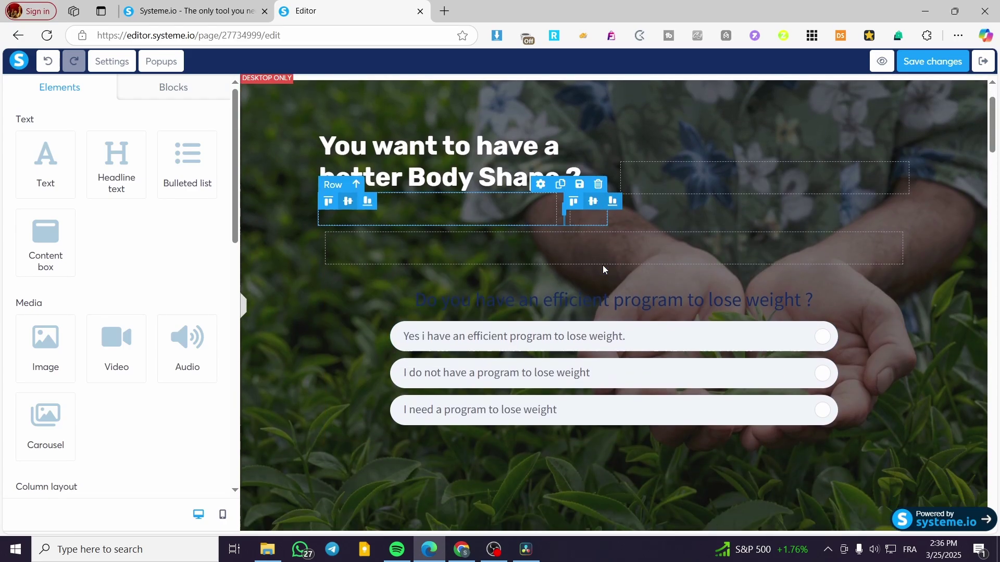
drag(487, 89, 763, 102)
click(811, 168)
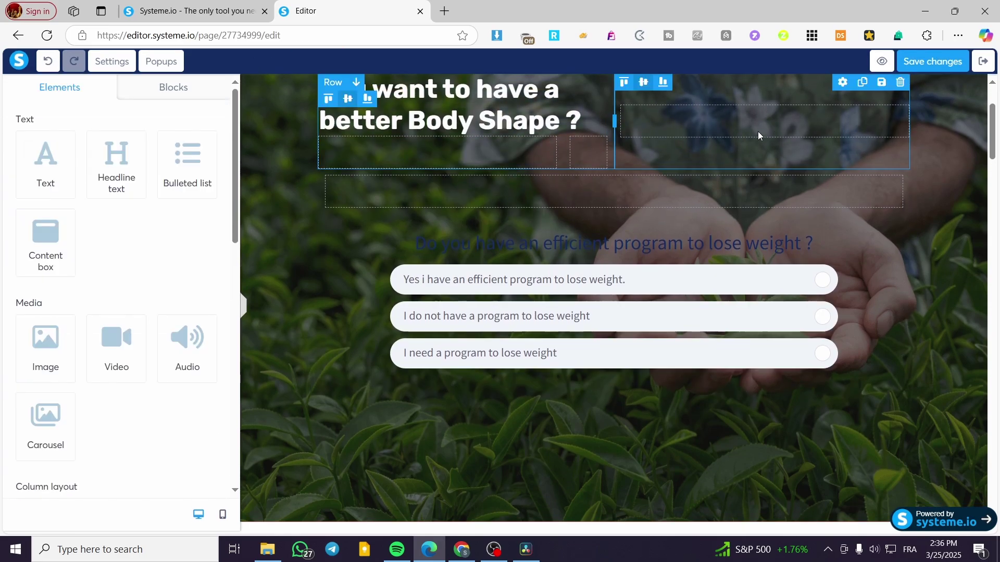
click(901, 82)
click(564, 108)
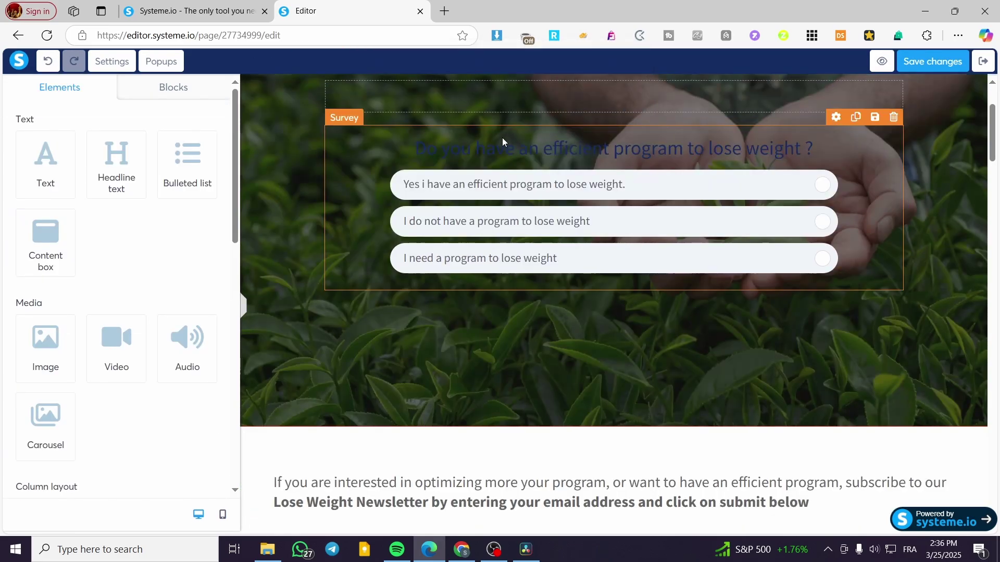
scroll(566, 399, up, 3)
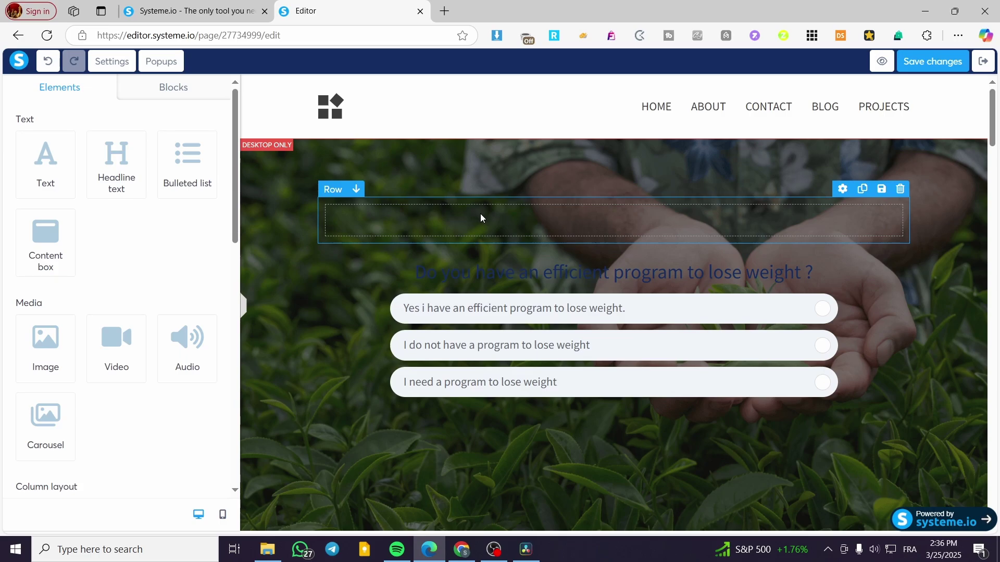
key(ctrl+z)
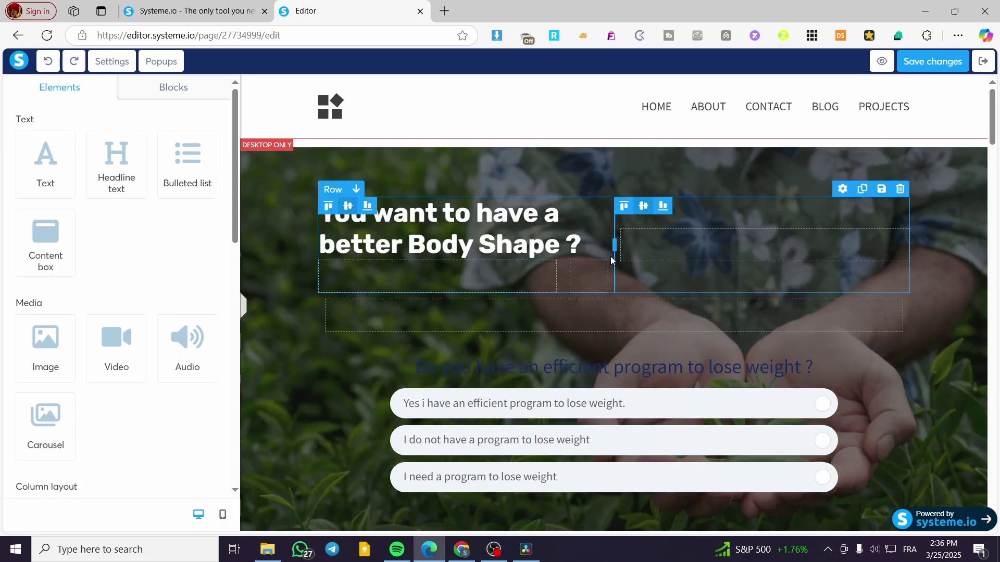
Delete the empty nested row directly beneath the "You want to have a better Body Shape ?" headline.
click(607, 244)
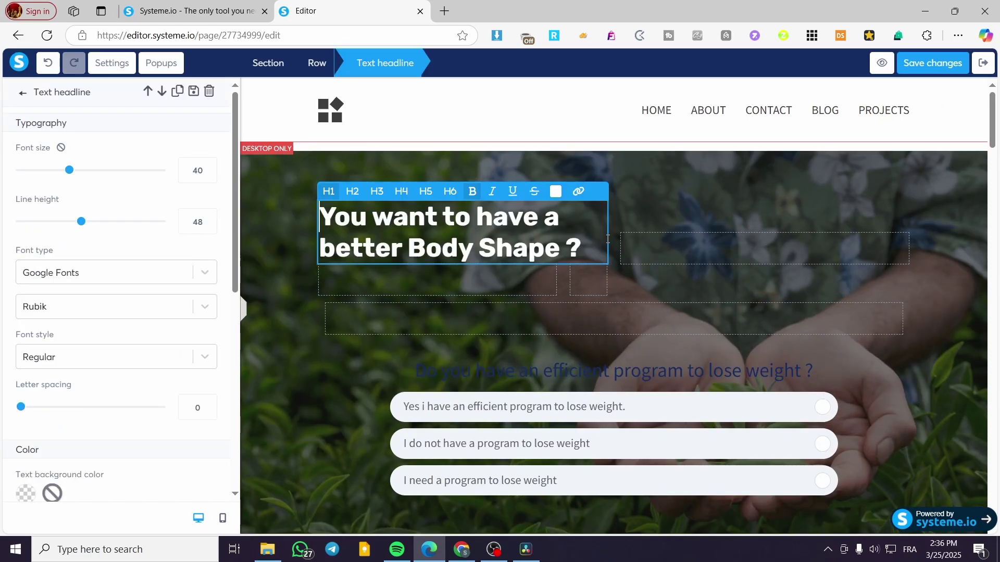
click(474, 297)
click(553, 267)
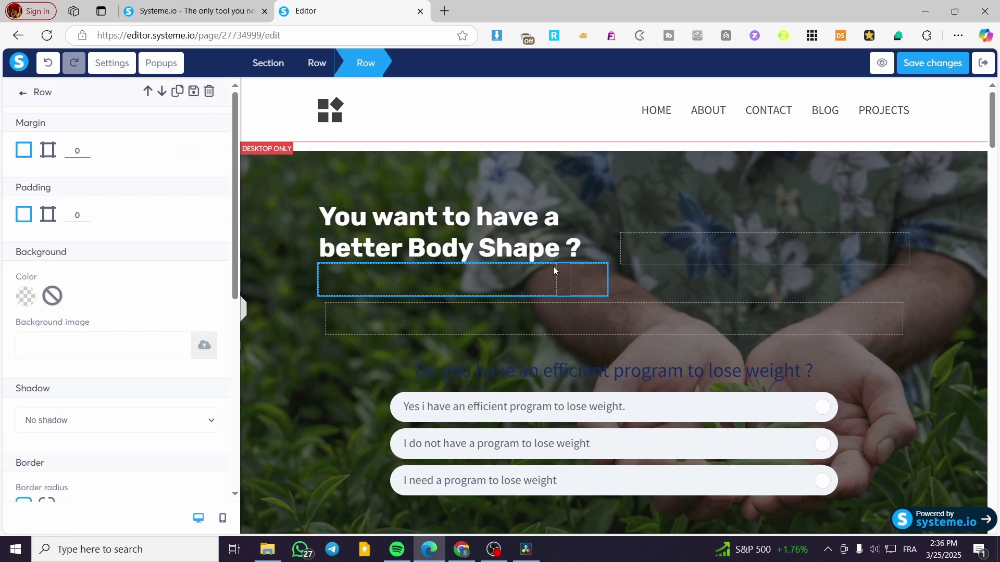
click(514, 285)
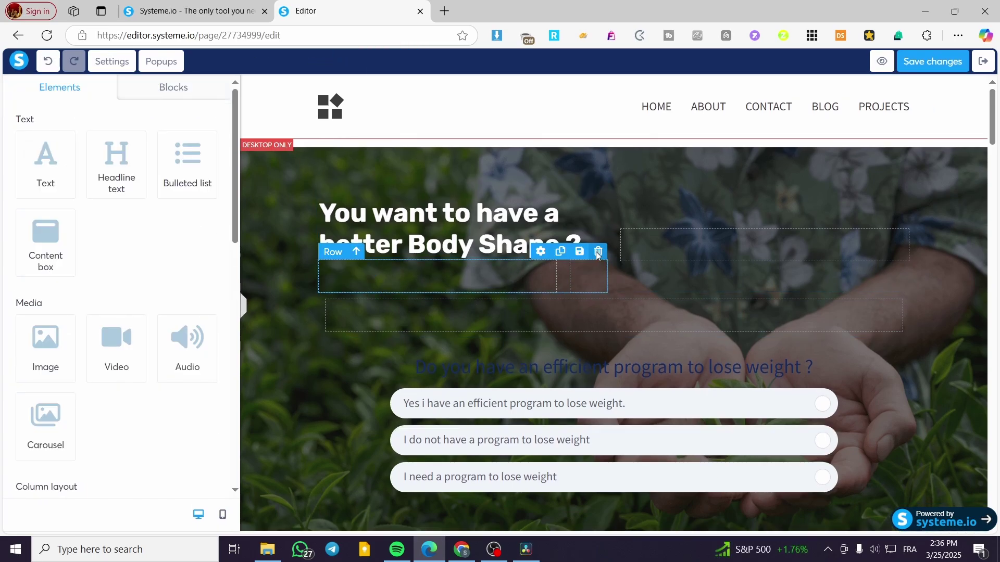
click(598, 251)
click(567, 111)
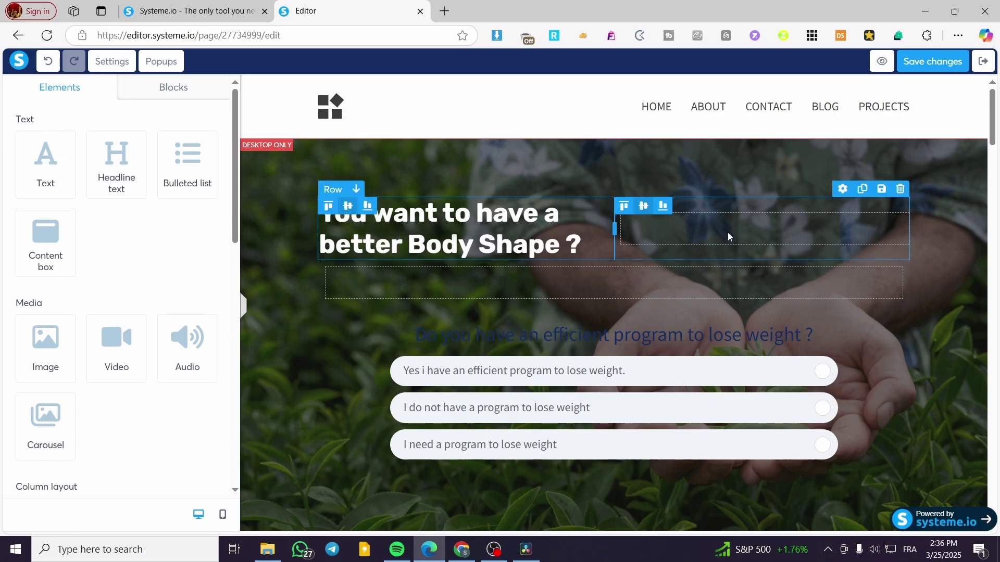
Widen the headline's column until "You want to have a better Body Shape ?" fits on one line.
click(758, 237)
key(Escape)
drag(615, 227, 627, 273)
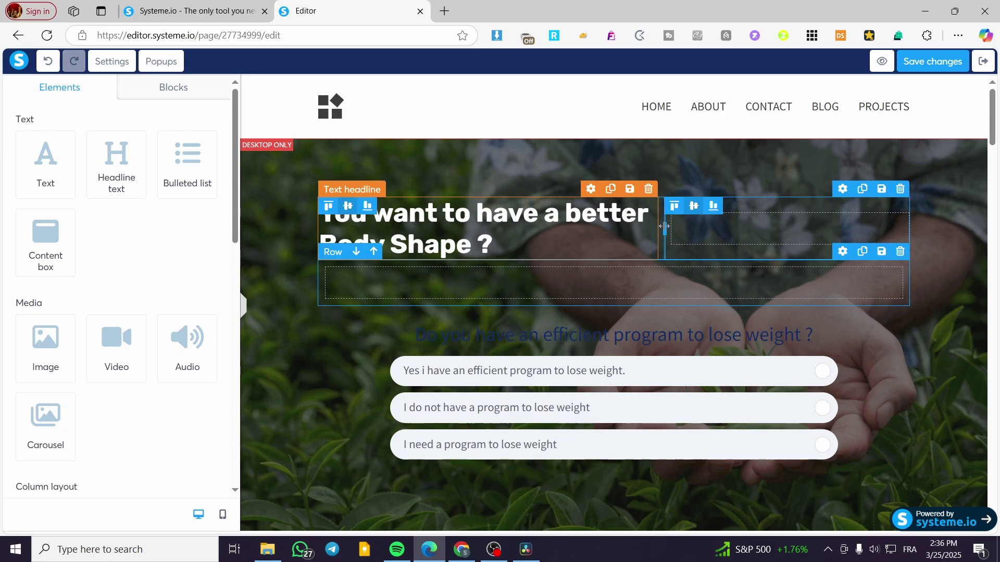
drag(665, 230, 841, 232)
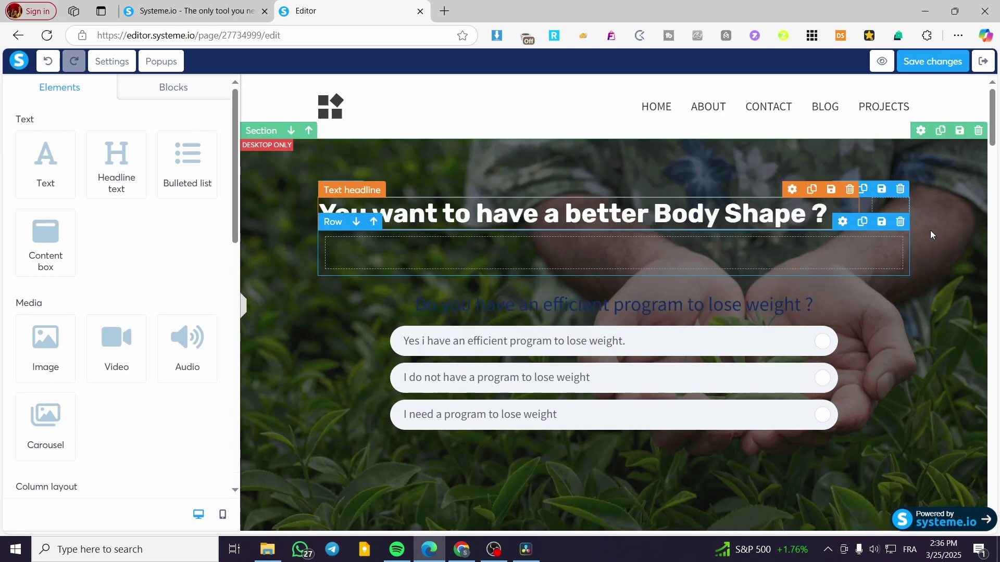
click(901, 190)
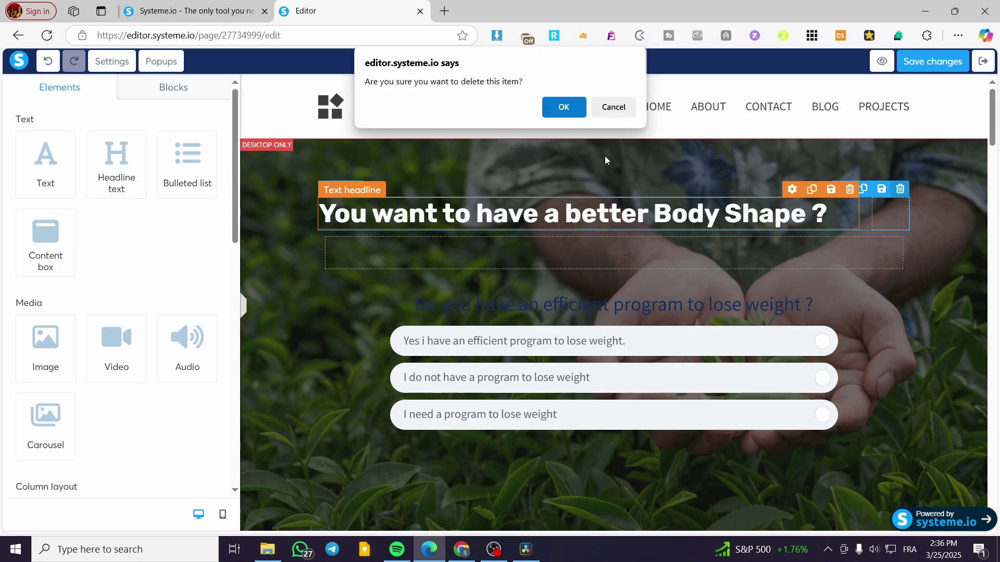
click(561, 104)
key(ctrl+z)
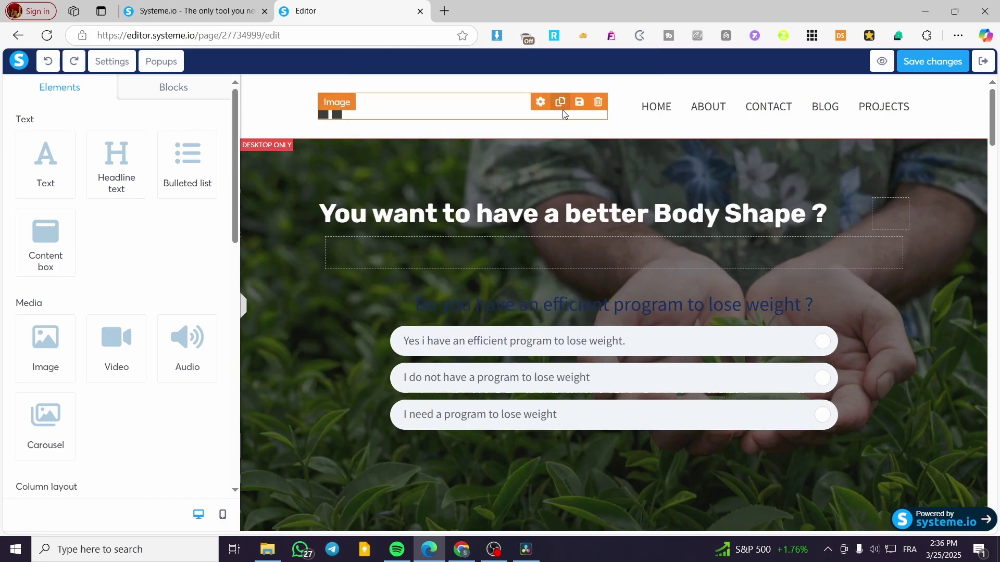
Review the page from the headline and survey down to the newsletter opt-in and "What We Do?" sections.
click(632, 219)
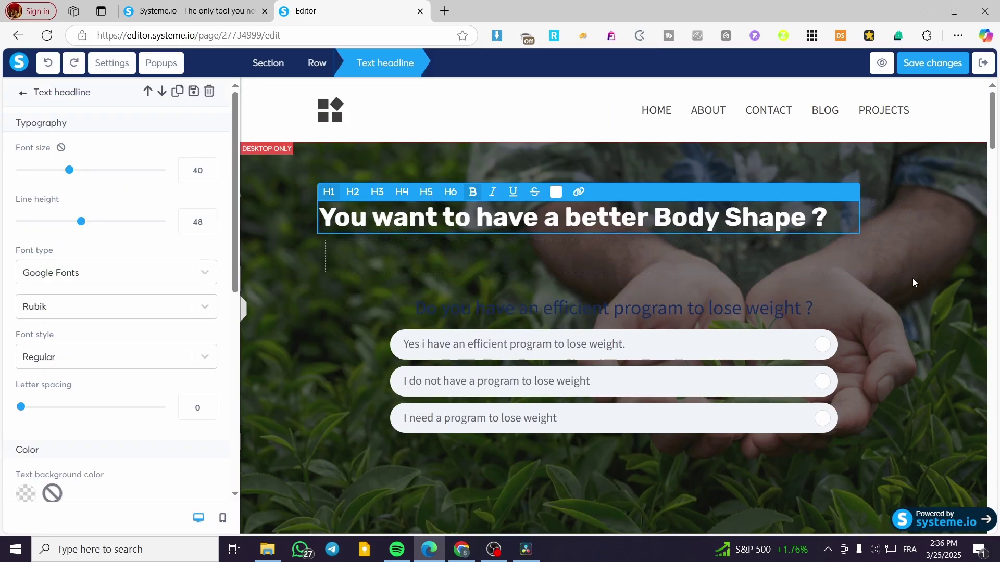
click(771, 302)
click(755, 311)
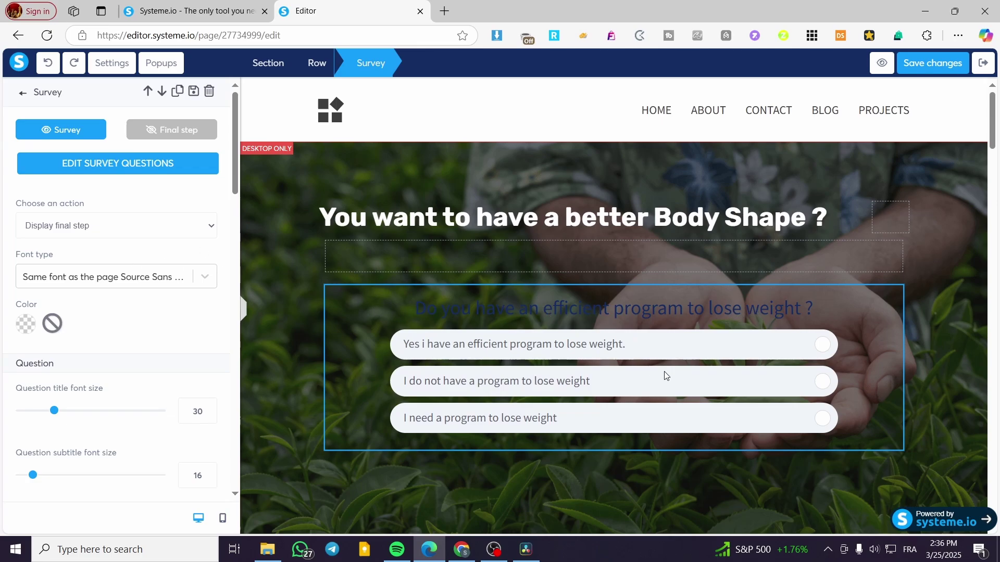
click(971, 187)
drag(994, 112, 996, 174)
scroll(521, 312, down, 4)
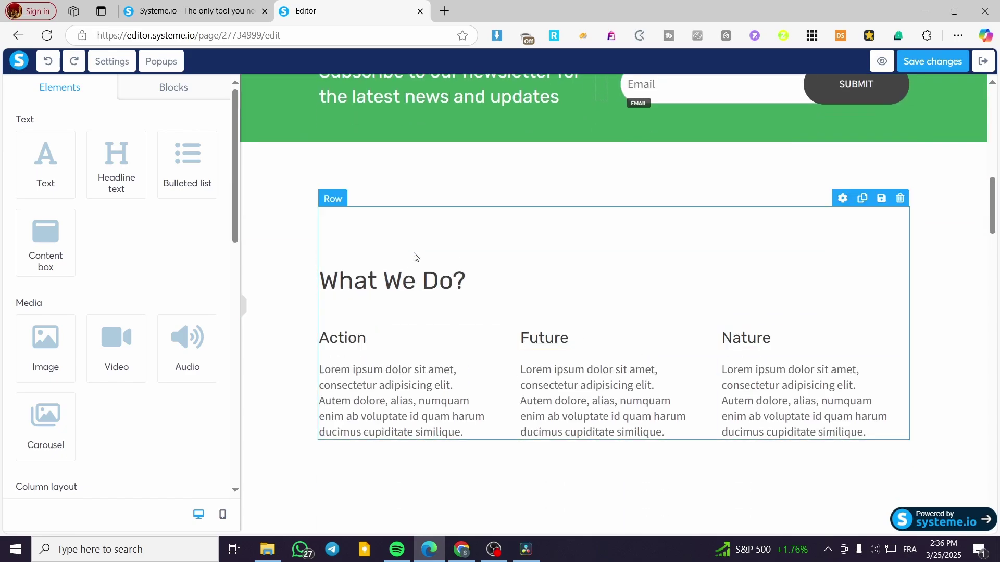
scroll(468, 234, up, 4)
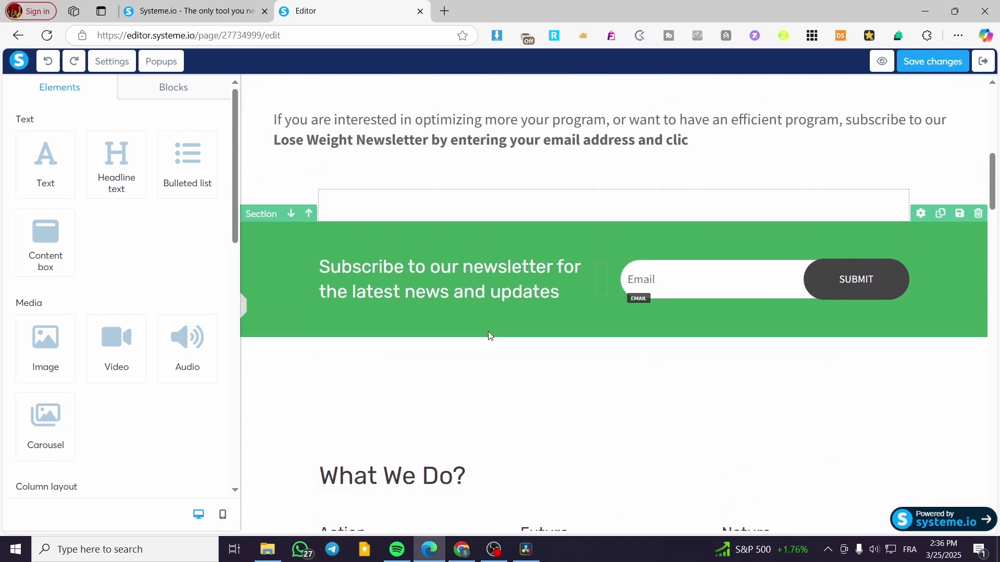
click(600, 282)
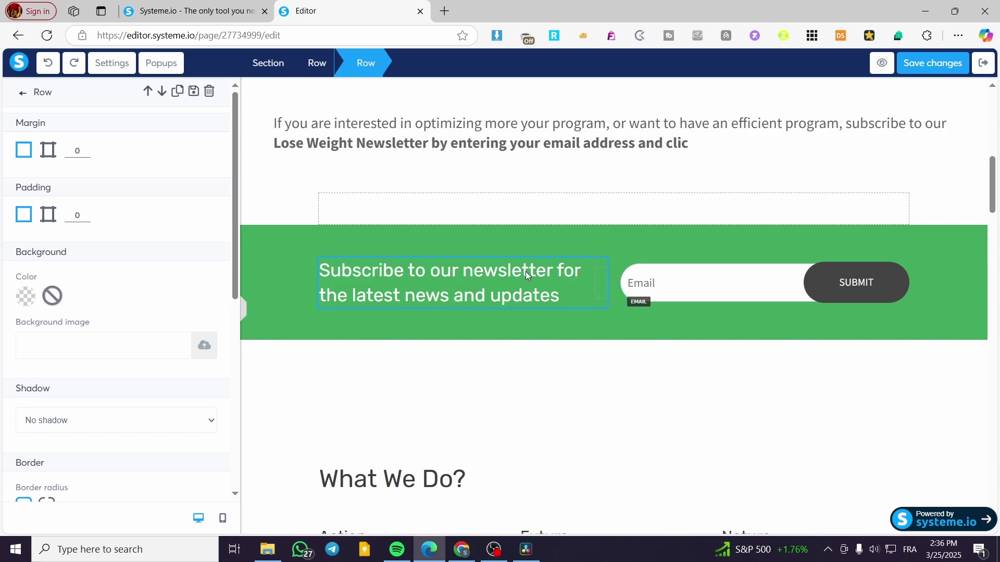
click(882, 402)
scroll(882, 402, up, 7)
scroll(796, 363, down, 11)
scroll(346, 329, up, 8)
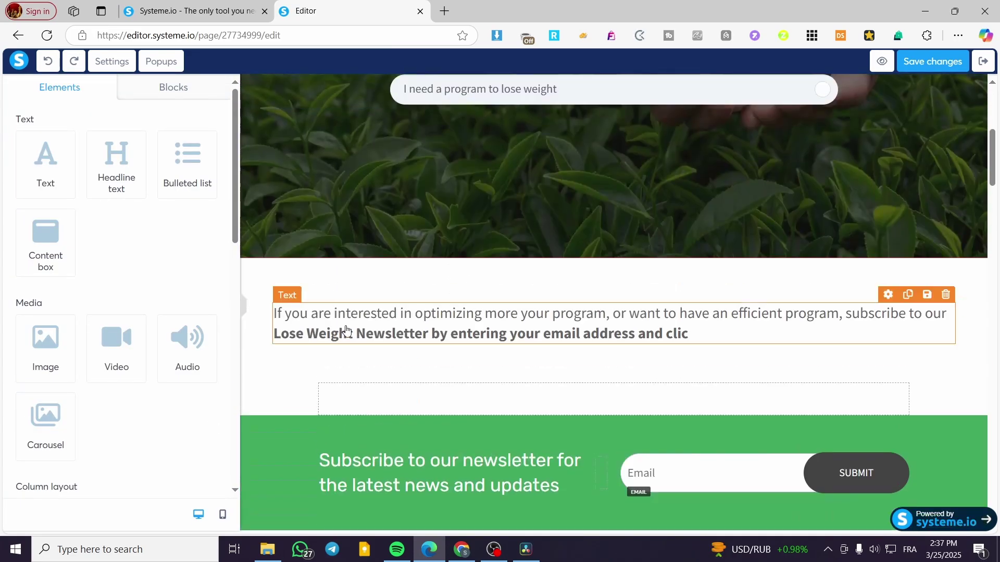
Save the squeeze page changes and exit the page editor.
click(951, 62)
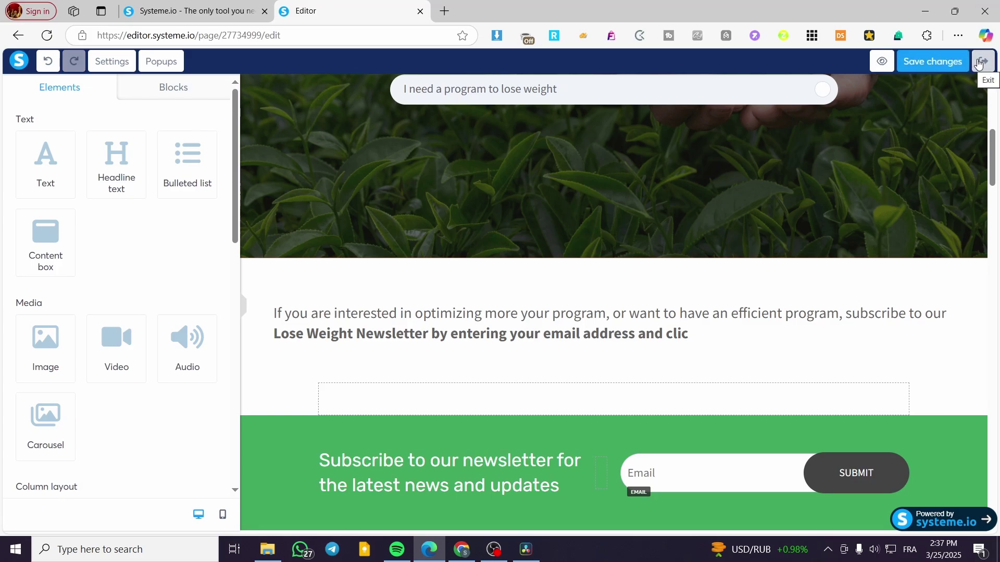
click(979, 62)
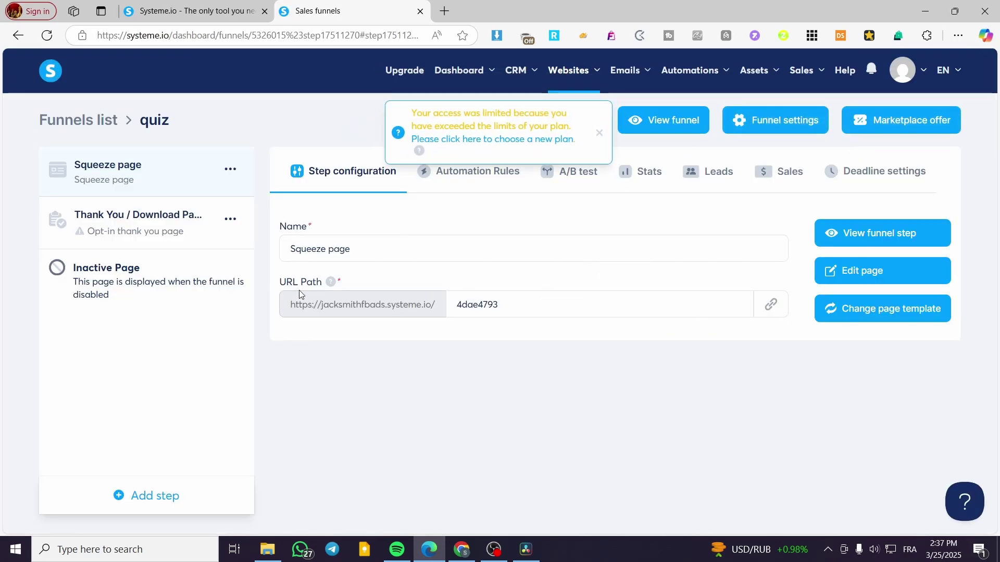
Open the funnel's Thank You / Download Page step, browse its templates and dismiss the plan limit notice.
click(132, 233)
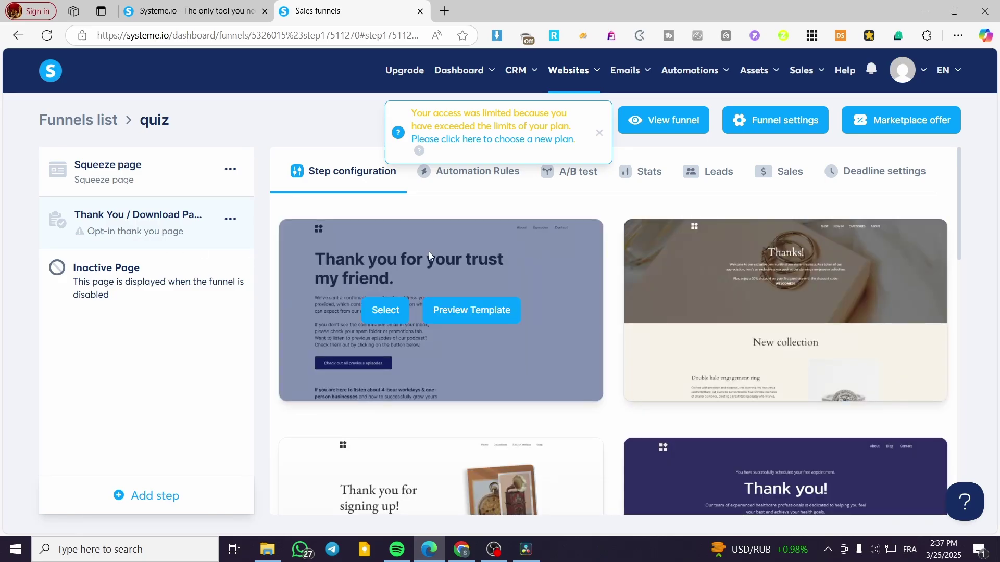
scroll(431, 258, down, 5)
scroll(324, 245, up, 5)
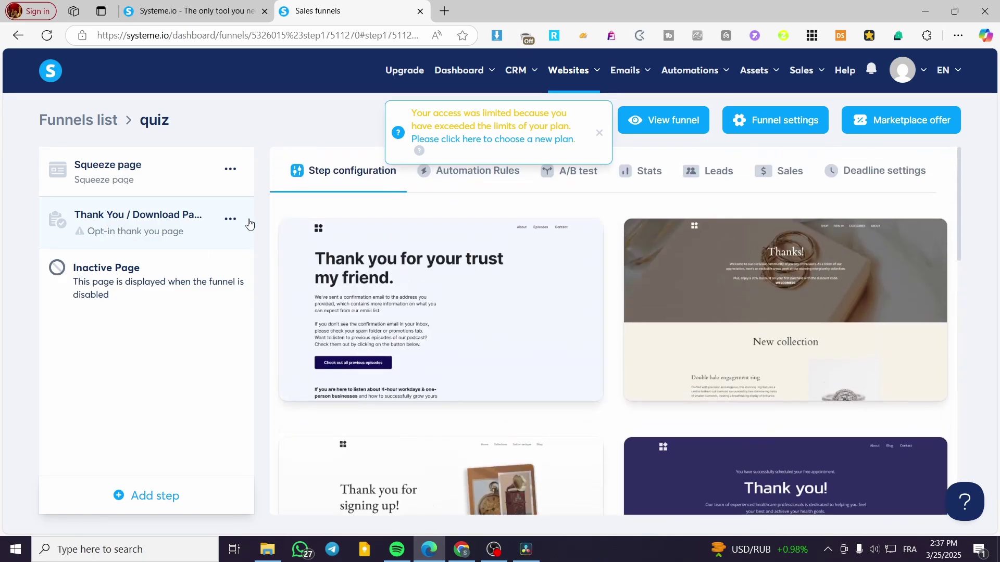
click(600, 133)
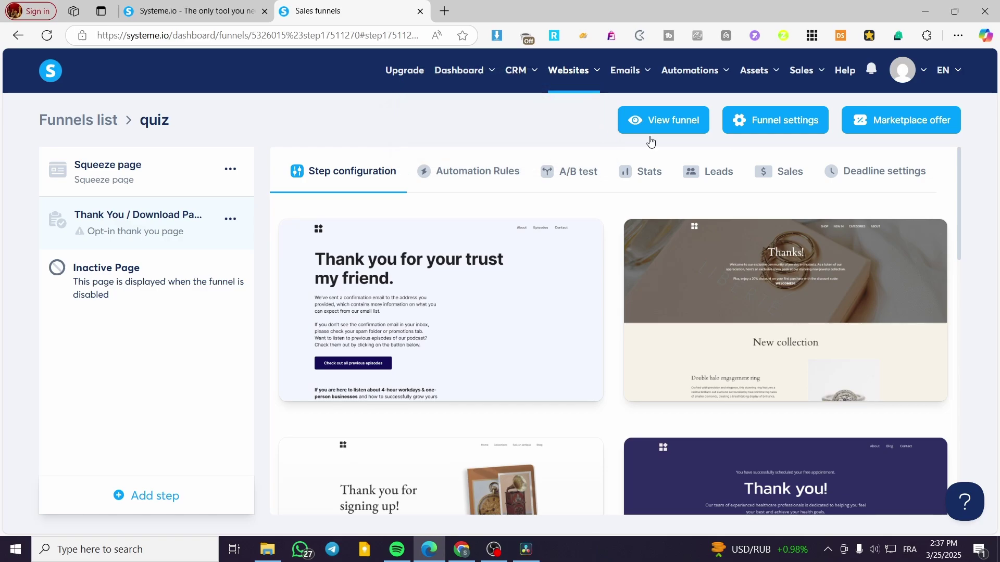
mouse_move(932, 252)
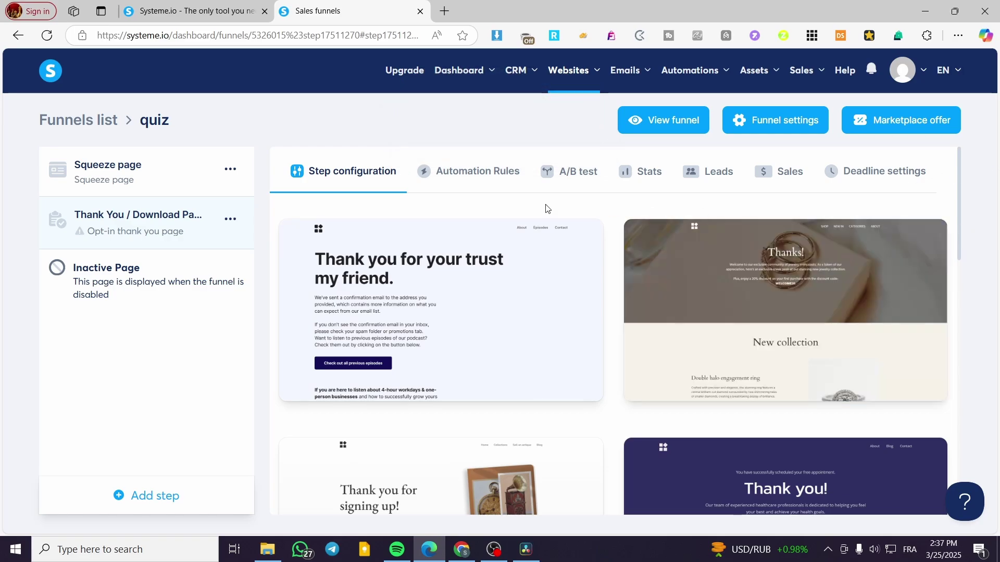